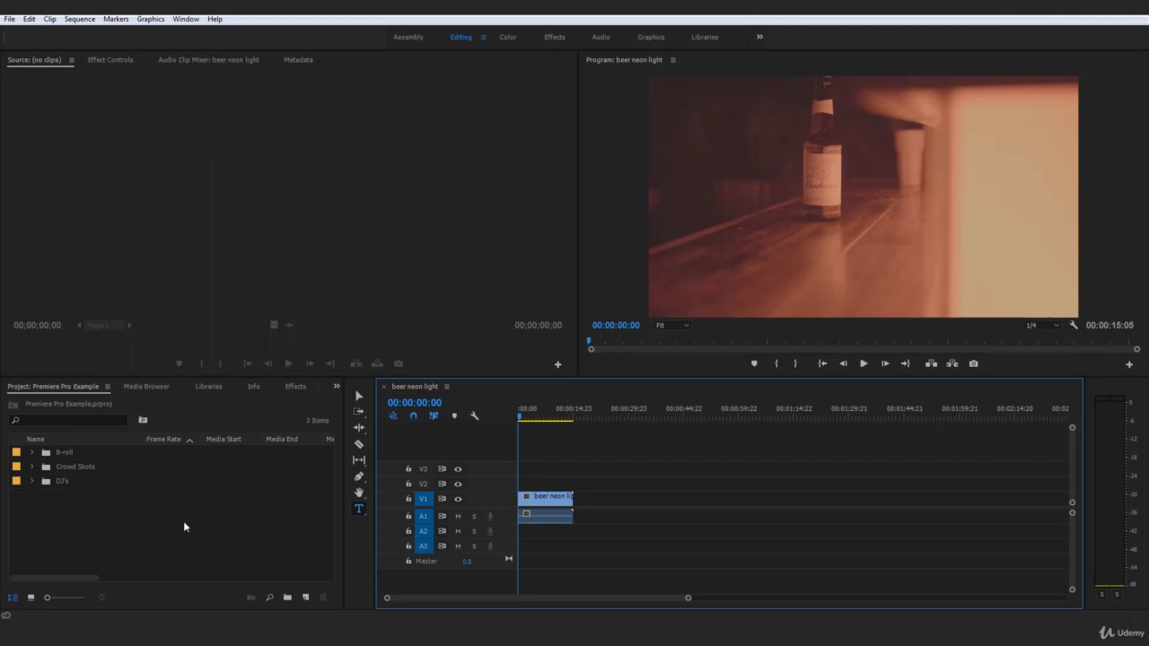
drag(167, 529, 94, 517)
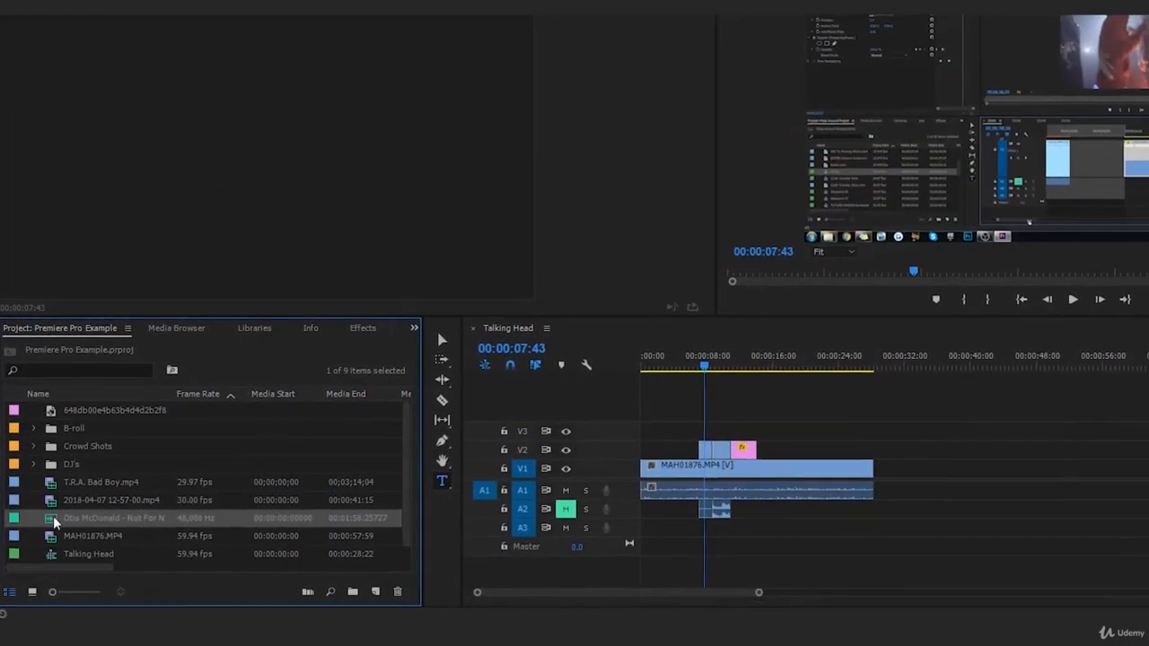
drag(49, 520, 563, 551)
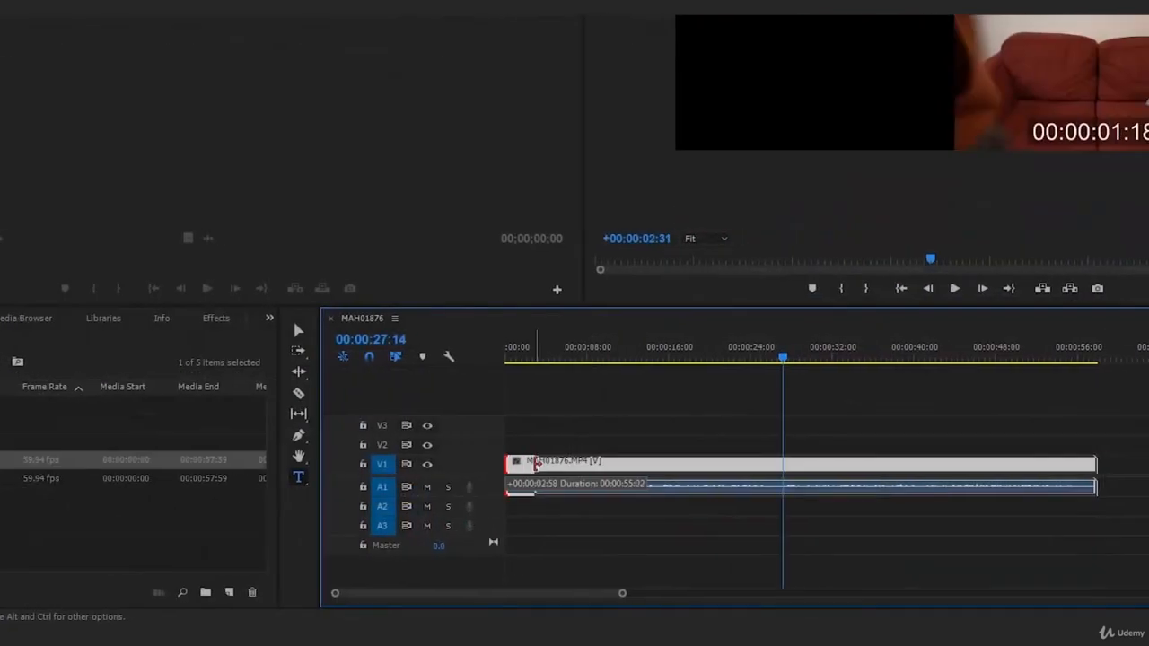
drag(475, 464, 751, 470)
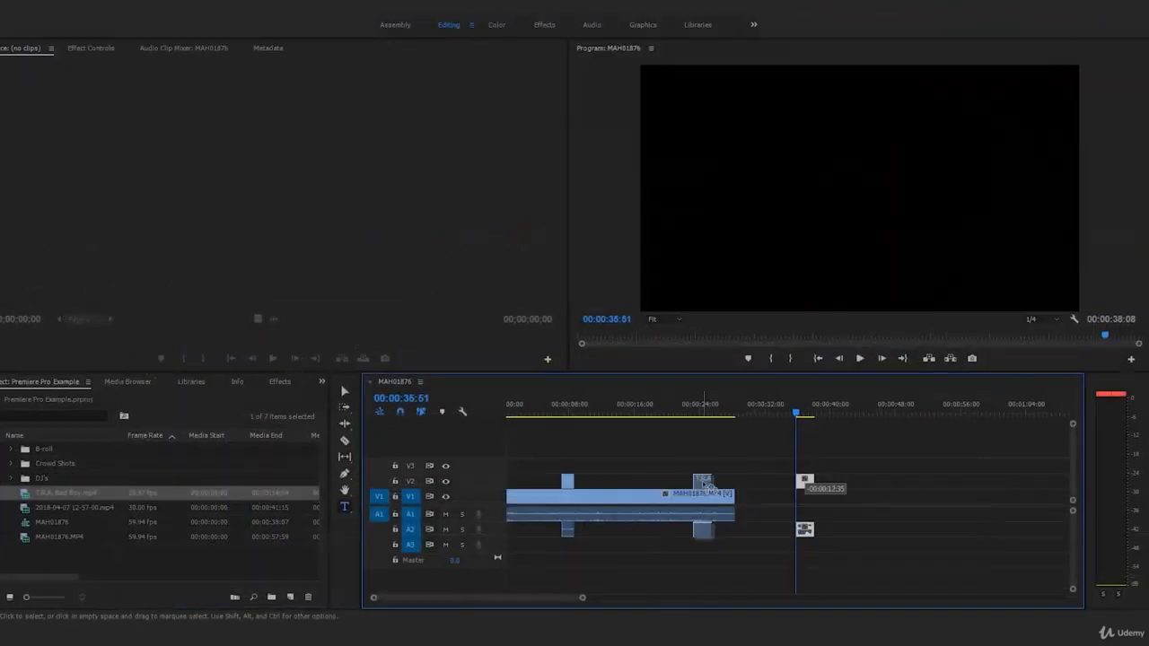
drag(705, 484, 591, 485)
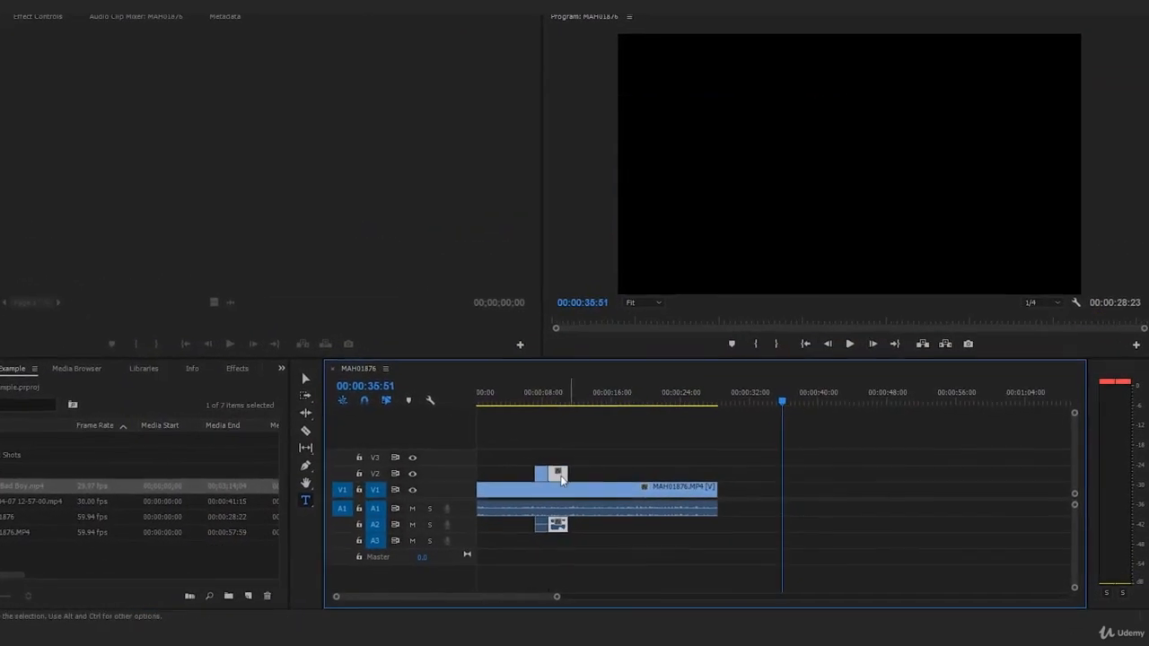
click(531, 395)
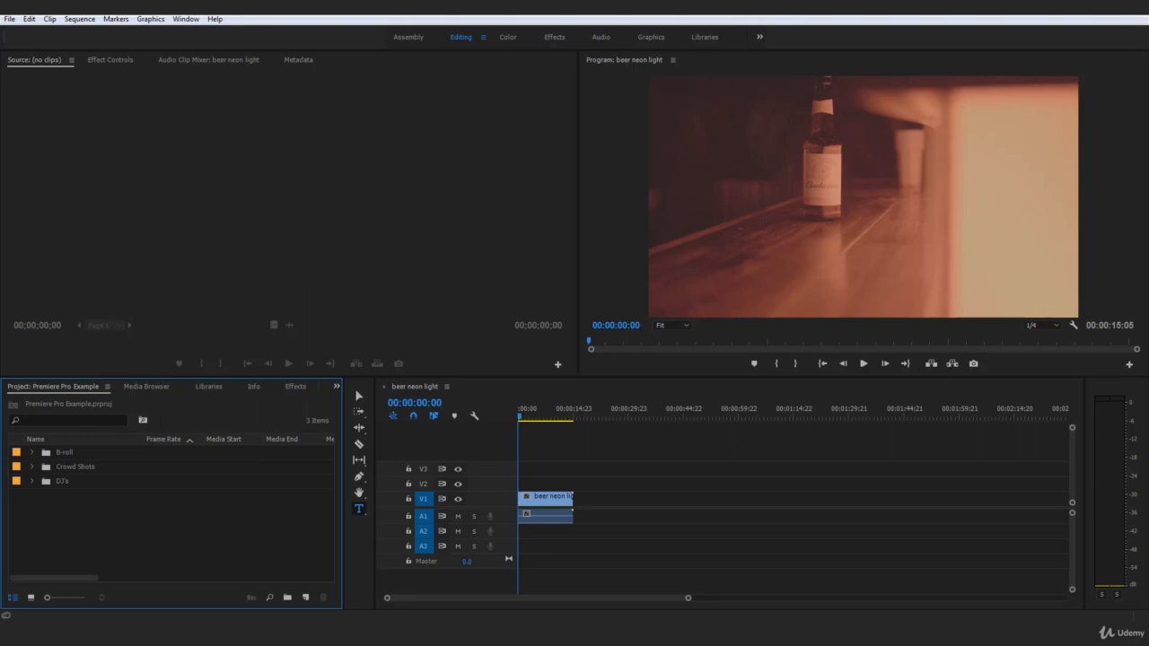
Step: Switch to Windows Explorer and open the Talking Head folder inside TQ9 > EXAMPLE
drag(1148, 67, 873, 57)
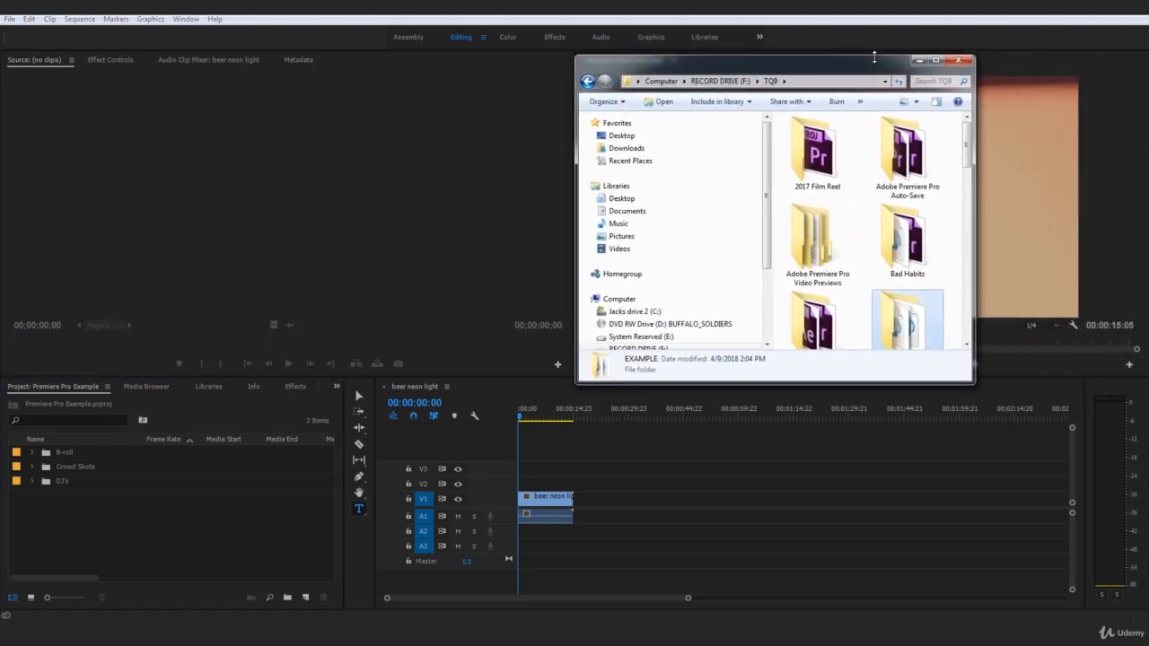
double_click(873, 57)
double_click(904, 257)
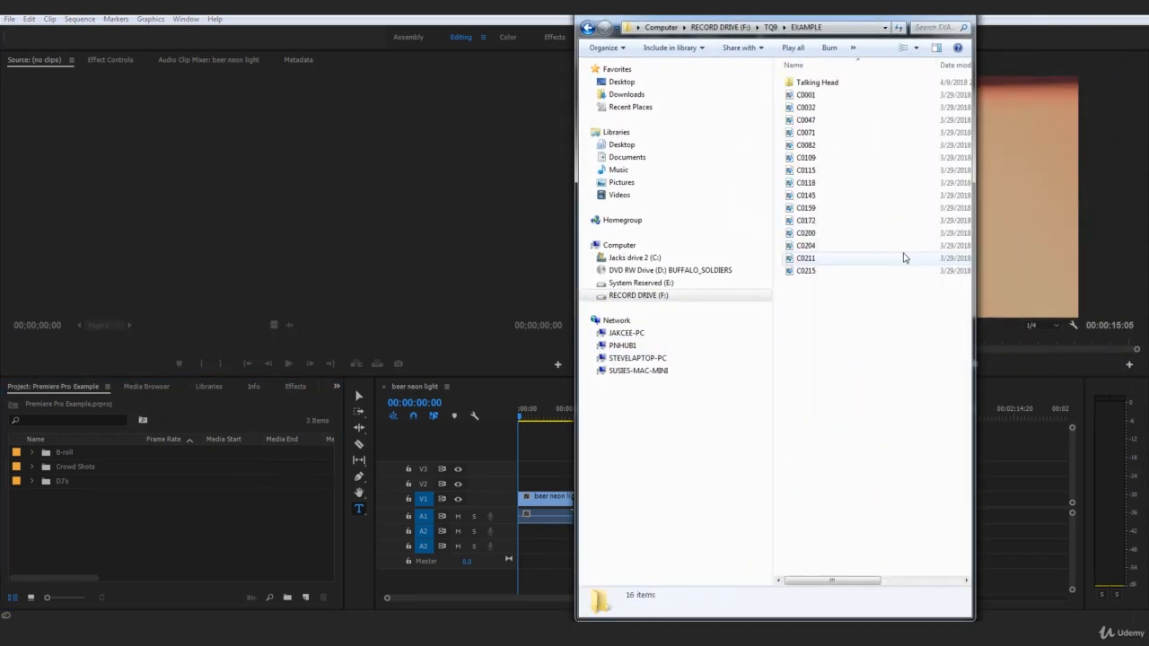
double_click(837, 82)
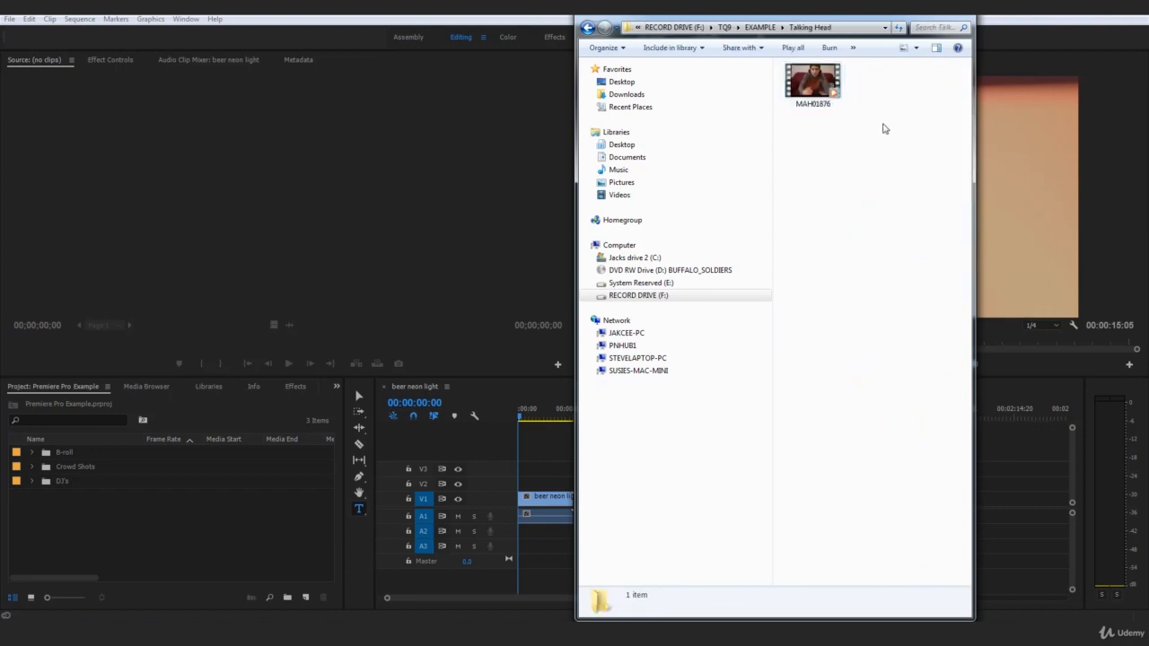
Step: Import the MAH01876 video from the Talking Head folder into the Premiere Pro Example project
drag(884, 123, 144, 539)
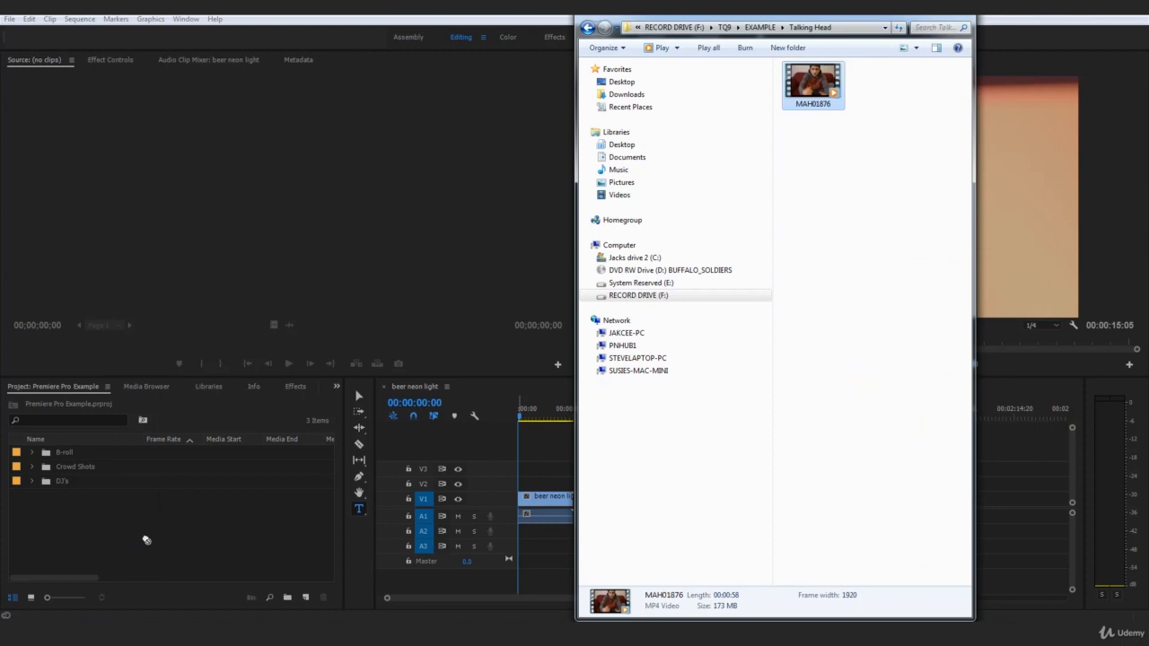
click(202, 538)
key(alt+Tab)
drag(840, 102, 223, 528)
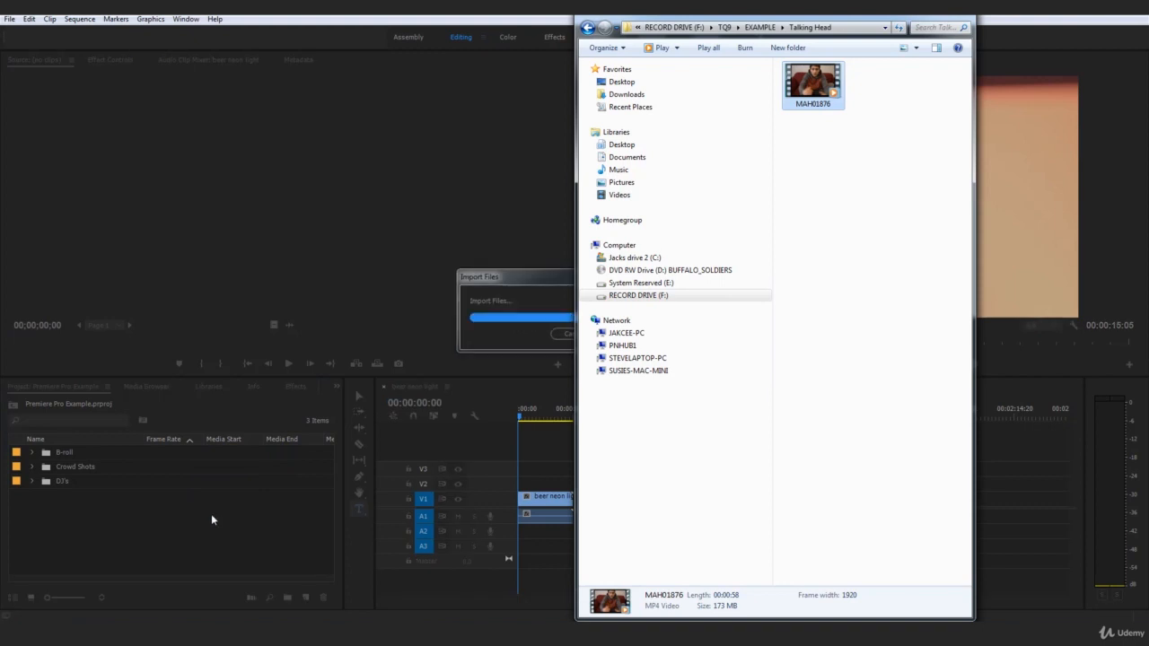
click(554, 298)
click(134, 567)
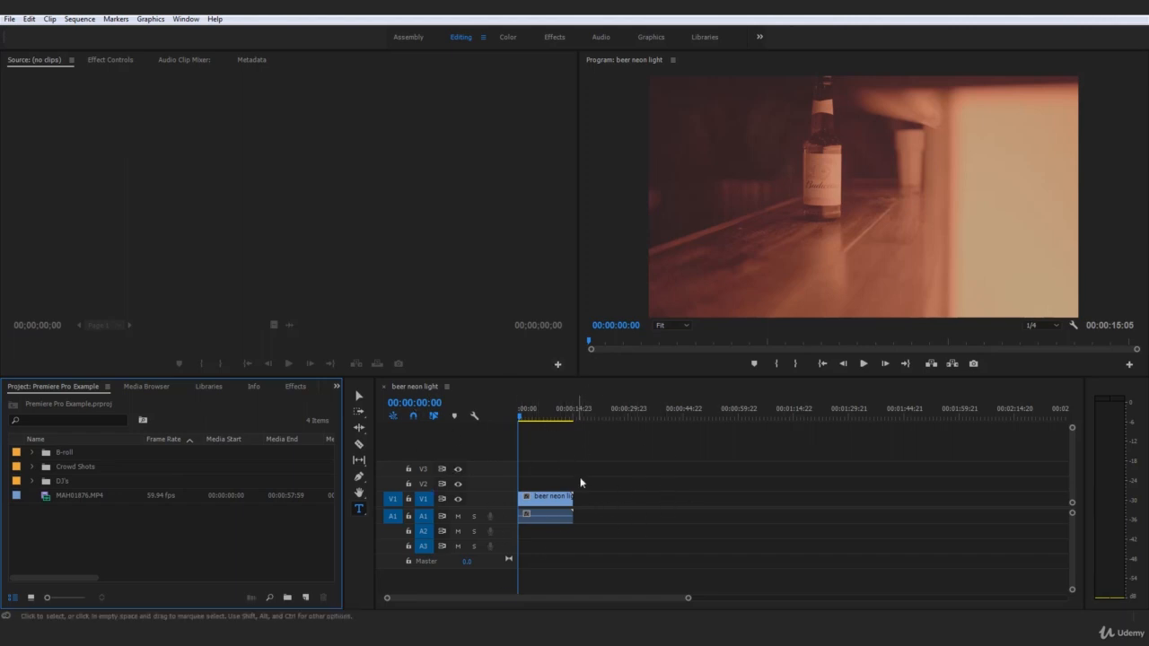
Step: Close the beer neon light sequence and create a new sequence from MAH01876.MP4
click(384, 387)
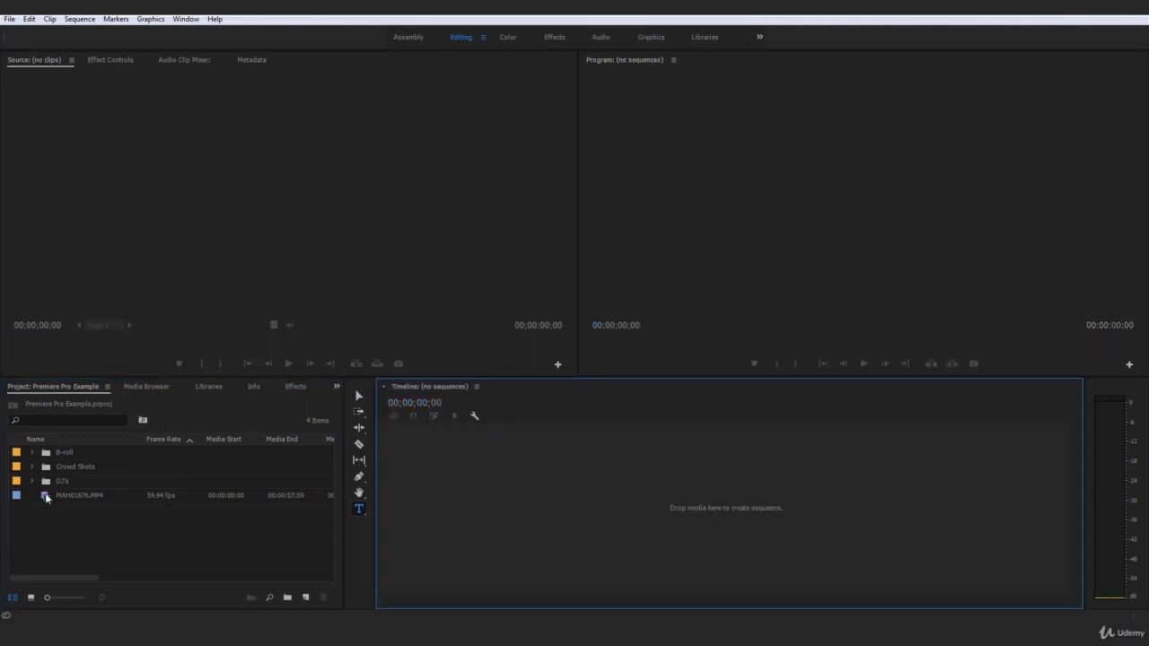
drag(40, 494, 306, 597)
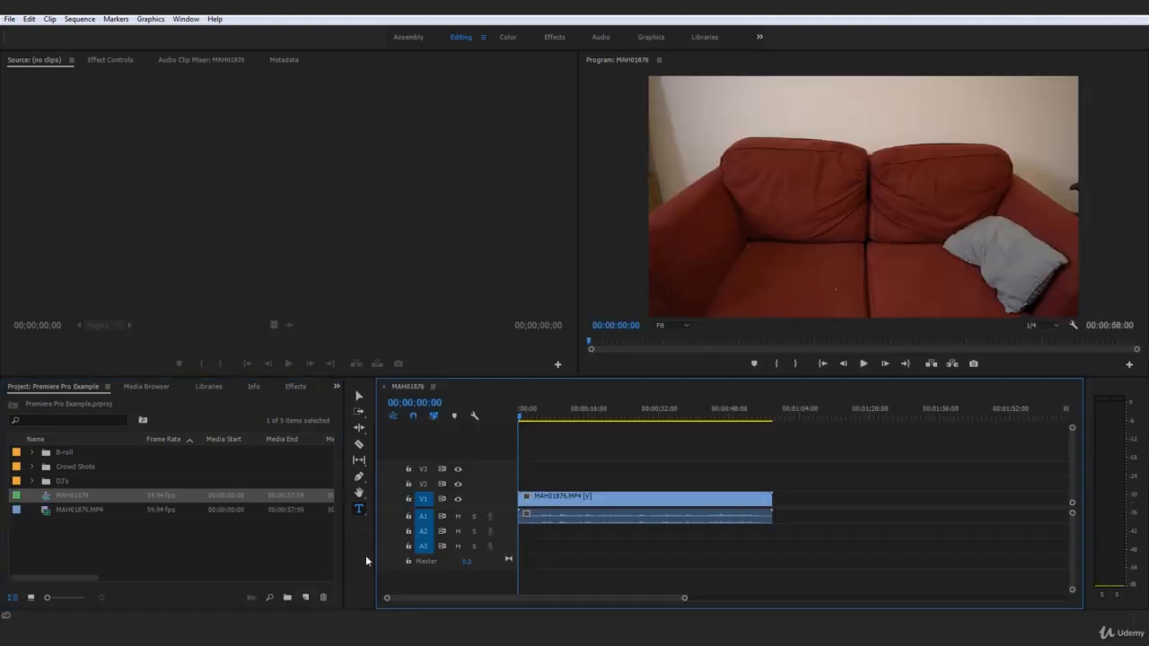
mouse_move(520, 422)
mouse_down()
mouse_move(556, 424)
mouse_move(519, 424)
mouse_up()
drag(388, 601, 428, 603)
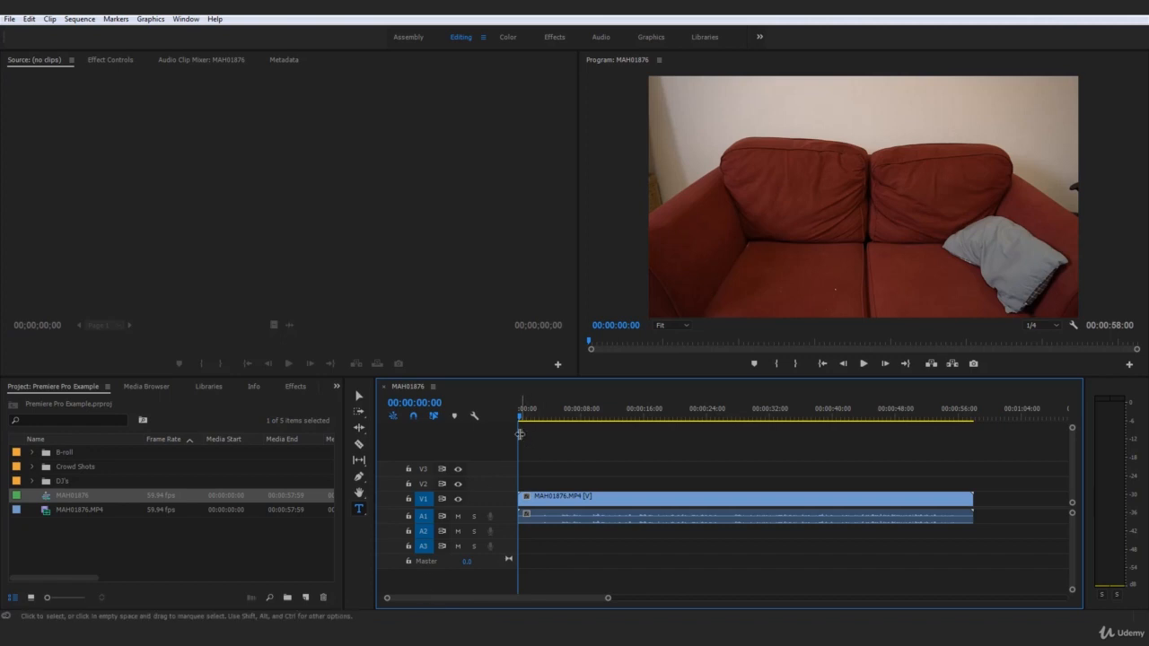
Step: Scrub and play through the MAH01876 footage to find where the usable take begins
mouse_move(523, 416)
mouse_down()
mouse_move(562, 438)
mouse_move(528, 423)
mouse_up()
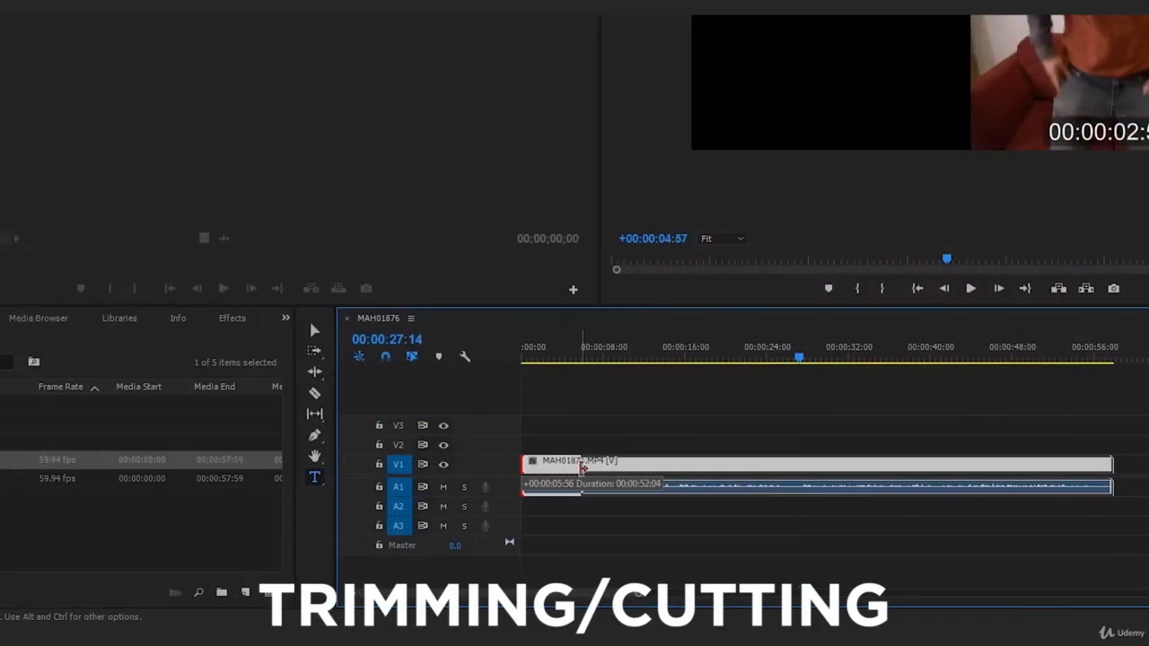
drag(562, 504, 489, 473)
click(401, 359)
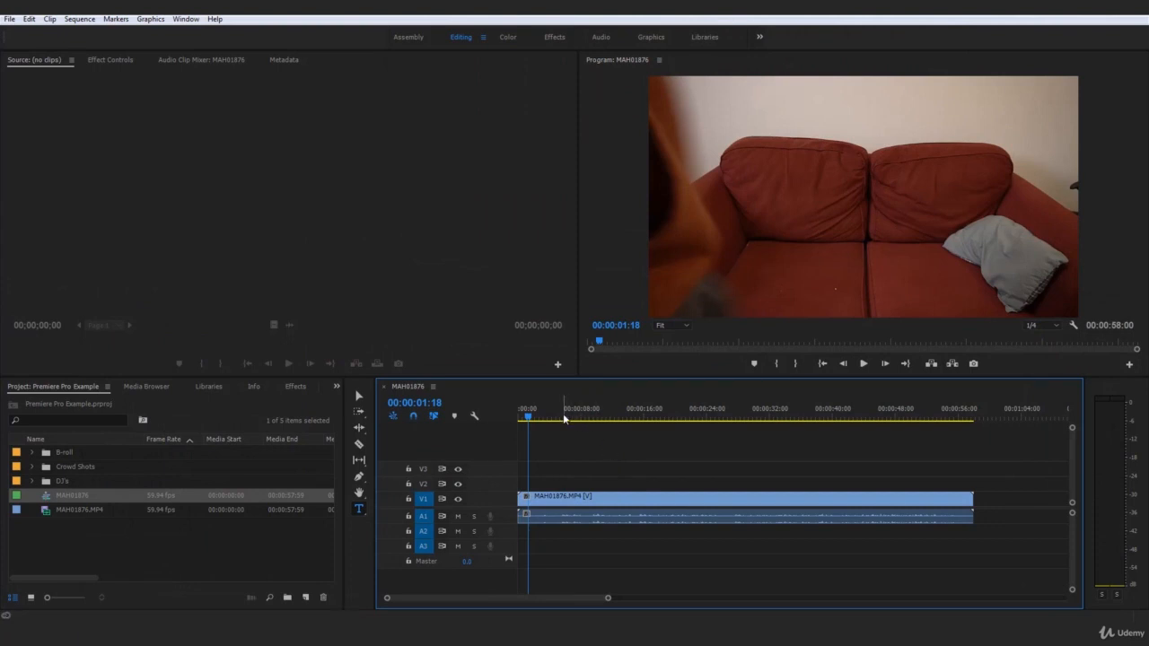
drag(563, 418, 593, 437)
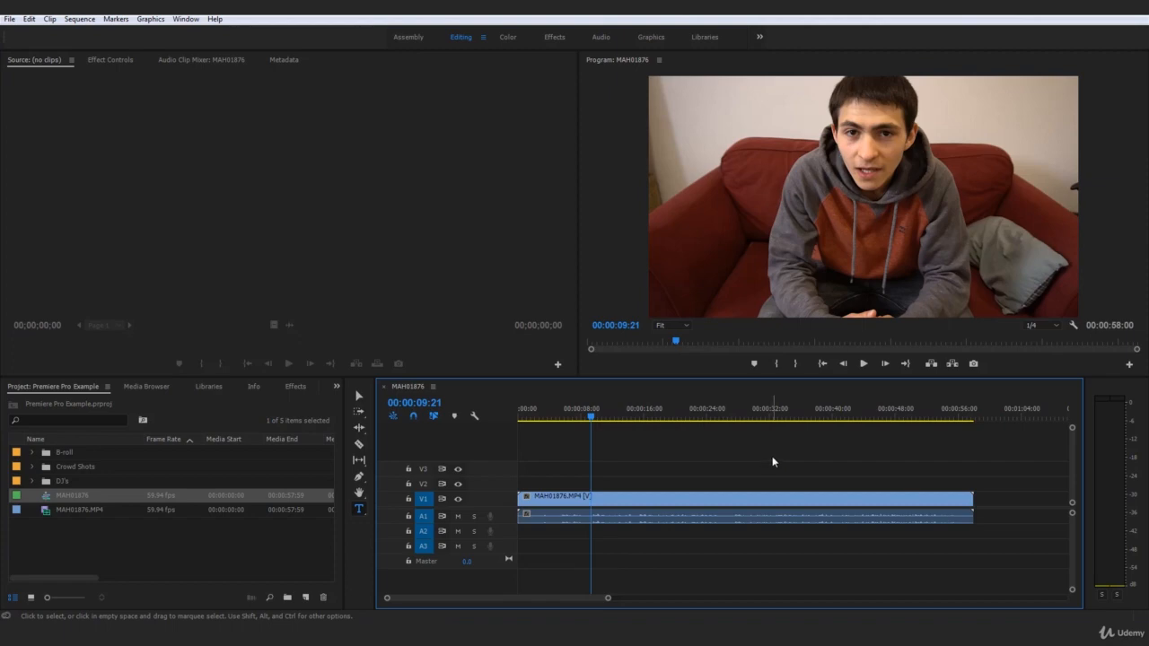
key(space)
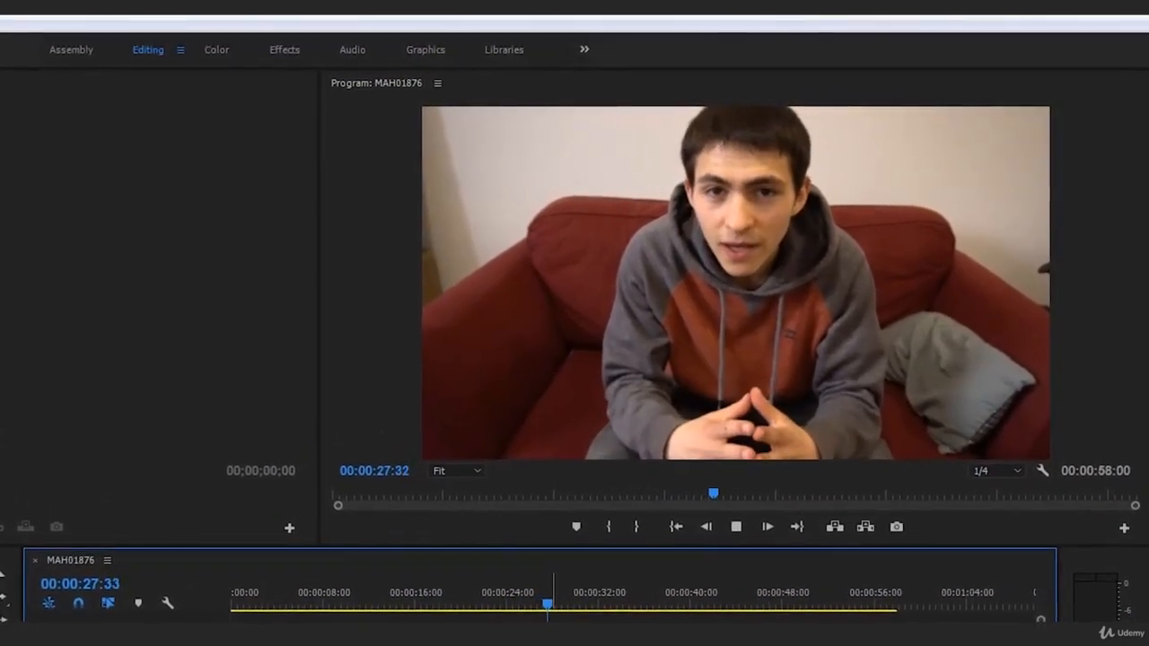
key(space)
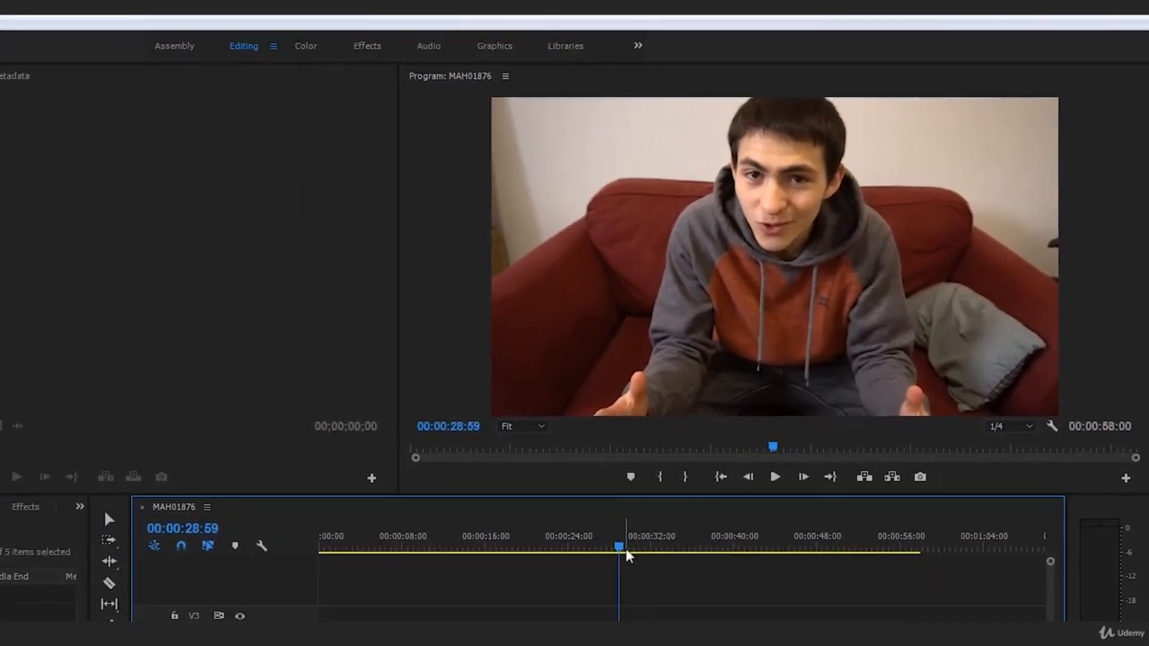
Step: Trim the start of the MAH01876 clip to 00:00:27:14 and move the clip to the beginning of the sequence
drag(619, 546, 607, 548)
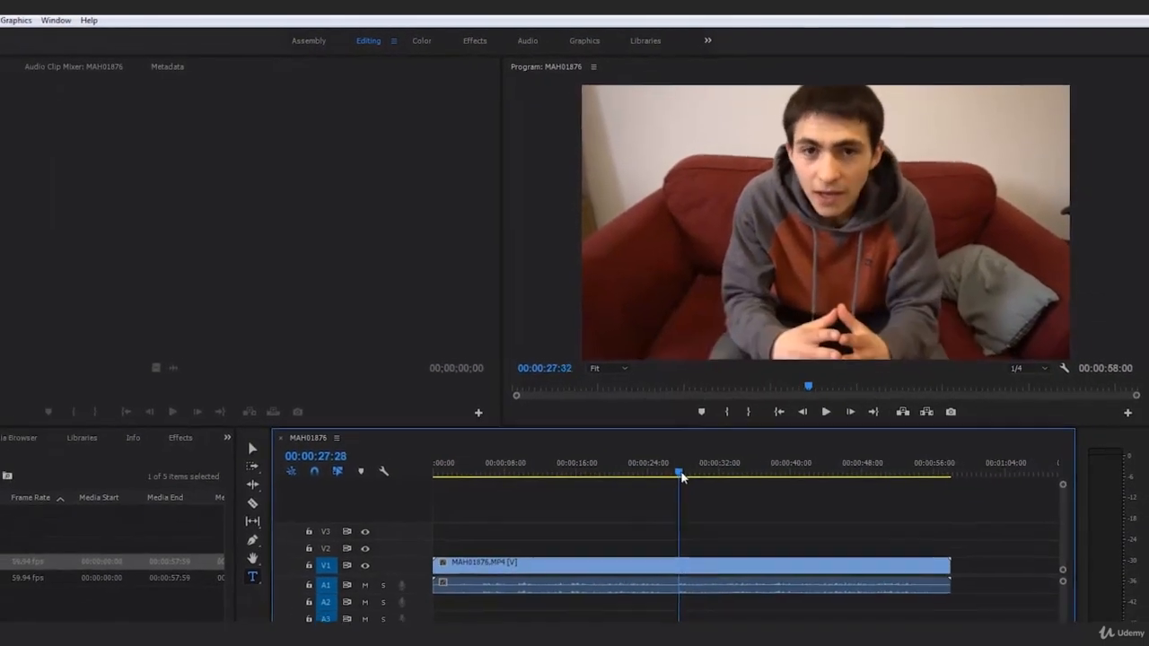
drag(681, 476, 730, 422)
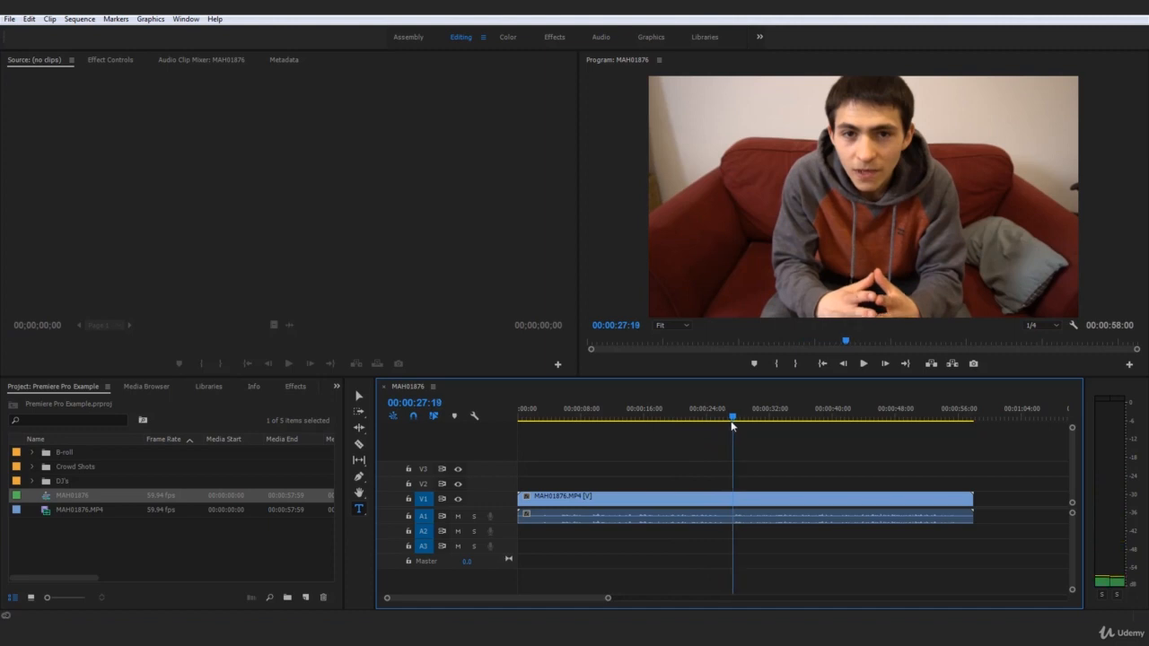
click(736, 521)
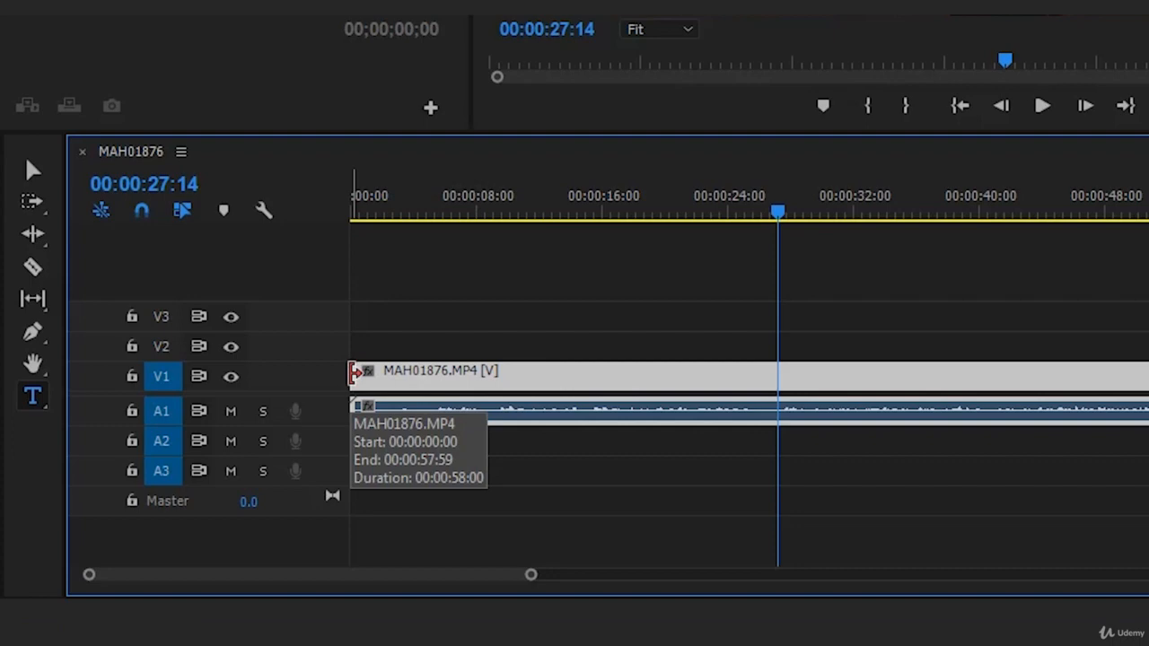
click(355, 372)
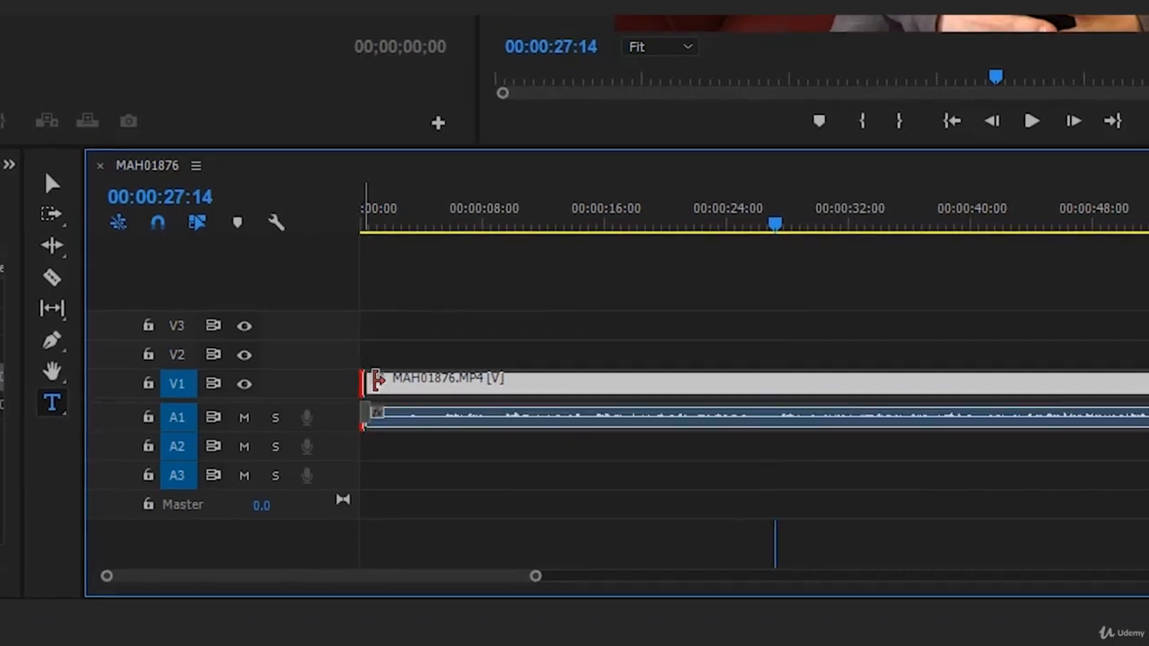
drag(355, 371, 765, 418)
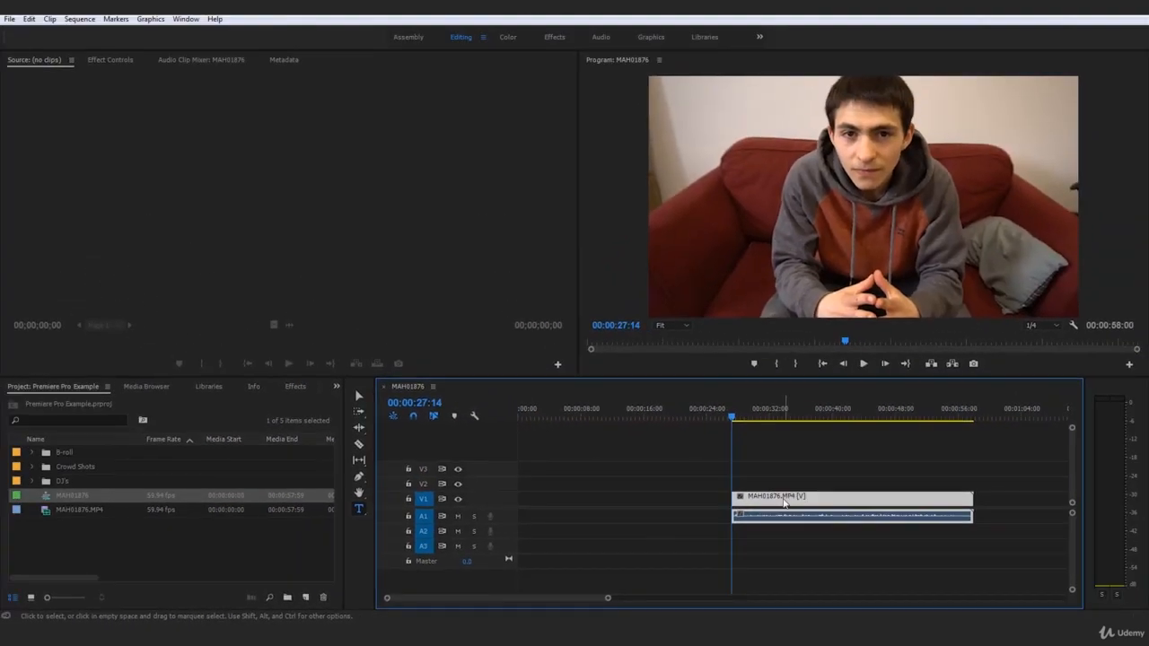
drag(785, 504, 546, 514)
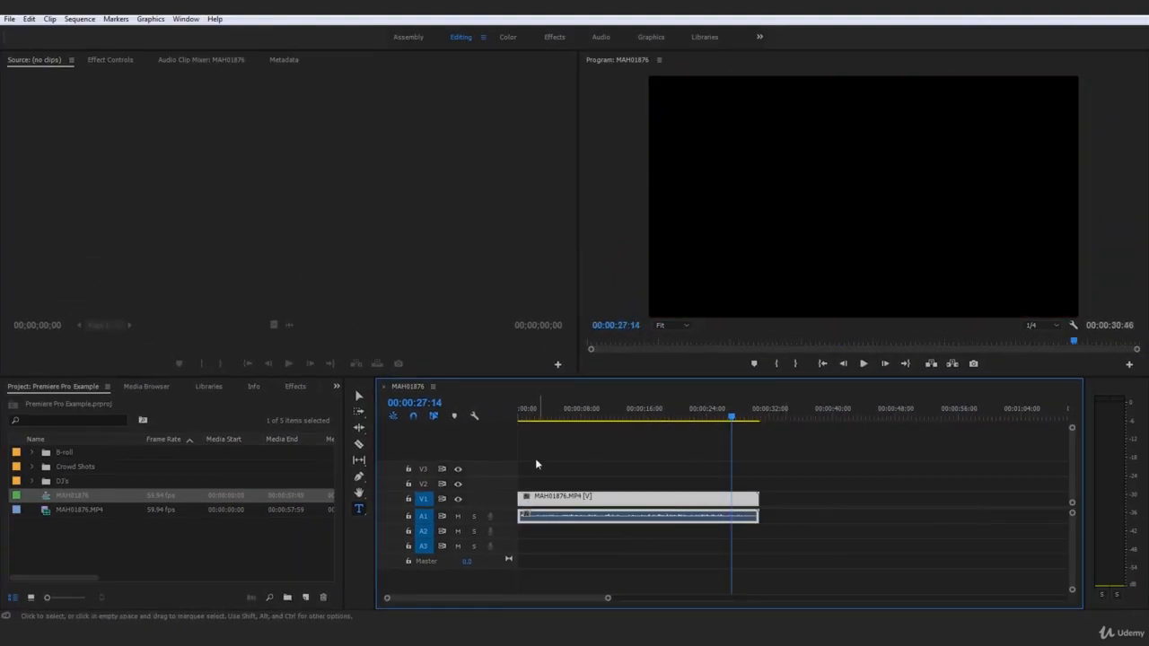
Step: Play back the trimmed clip from the start of the sequence to check its opening
drag(543, 415, 495, 420)
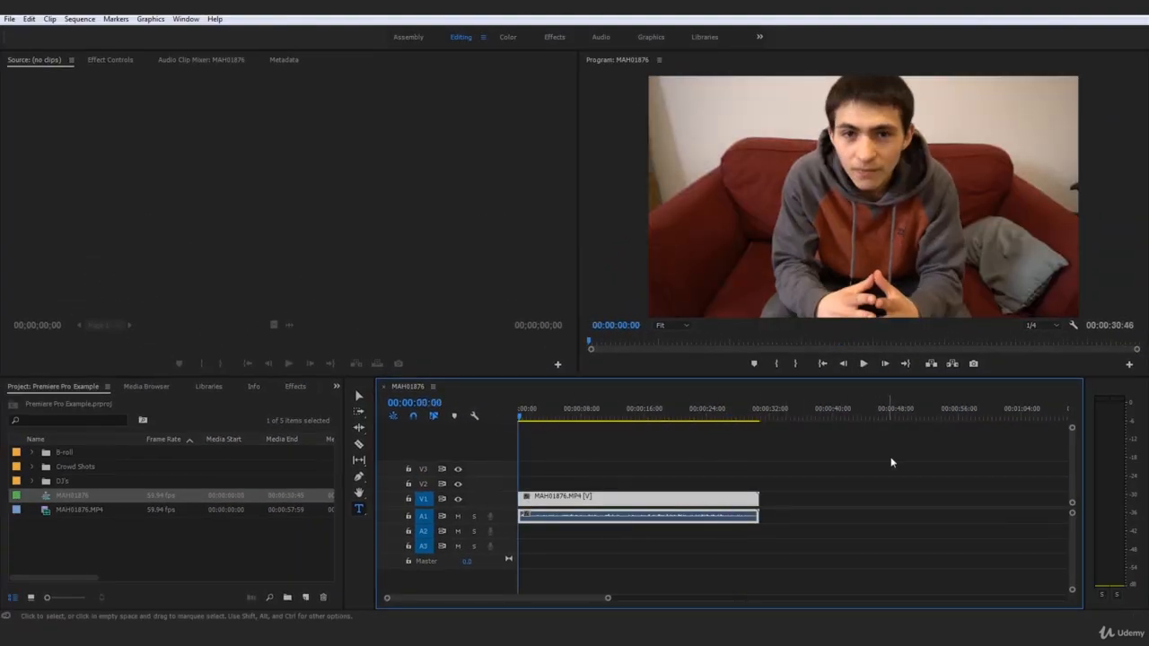
click(589, 536)
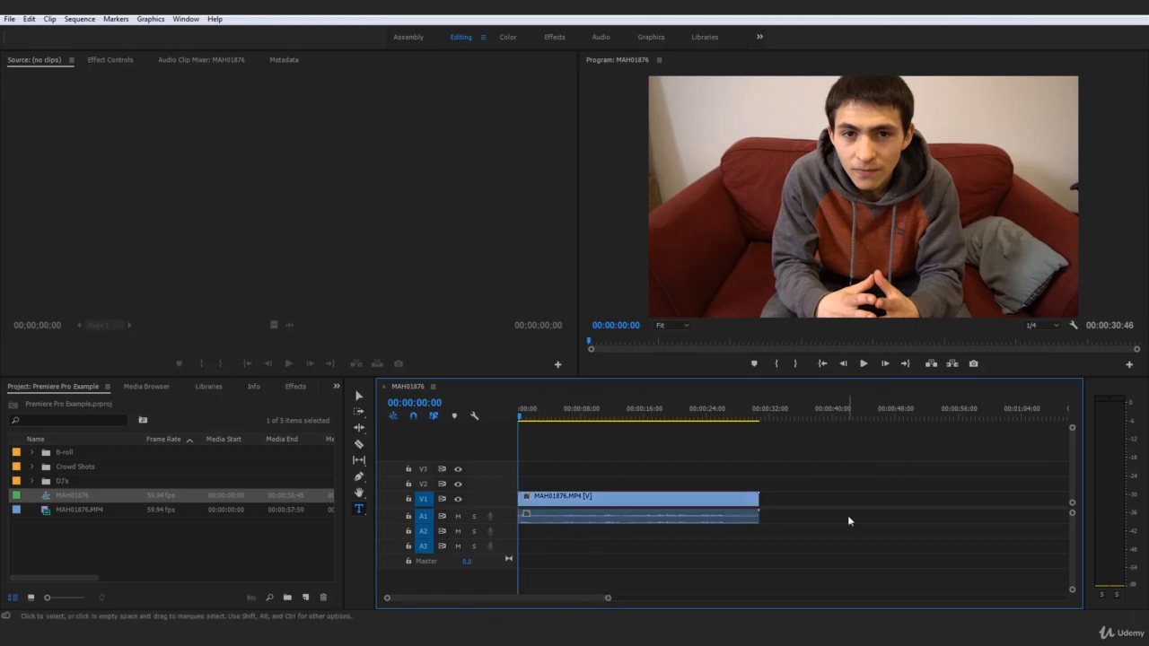
key(space)
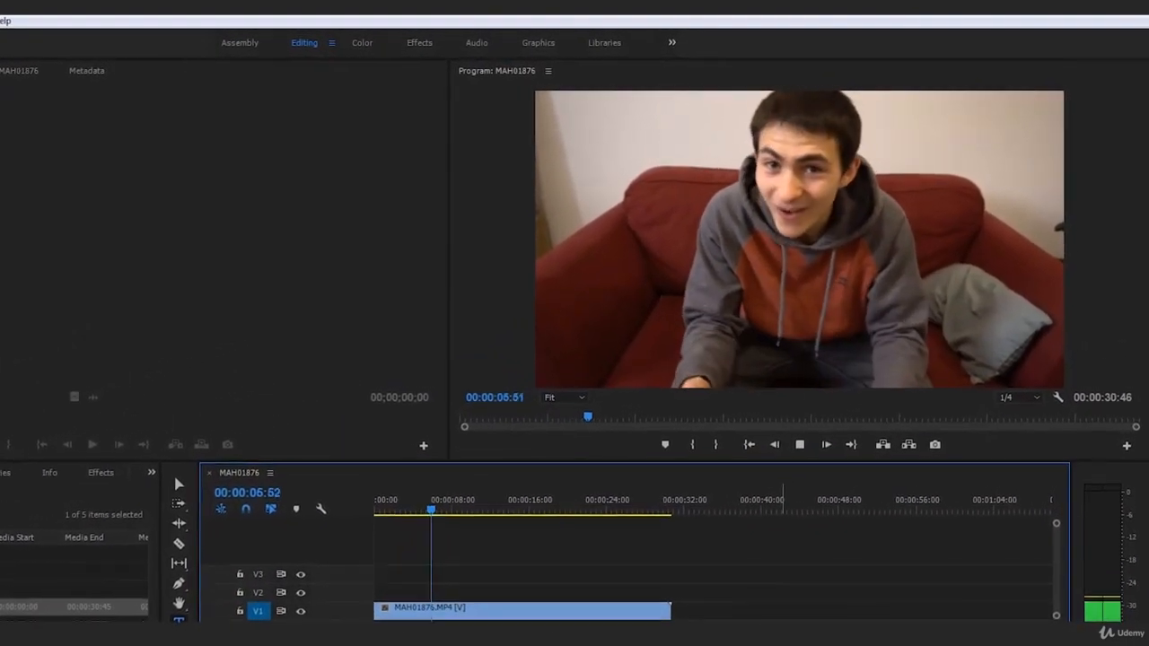
key(space)
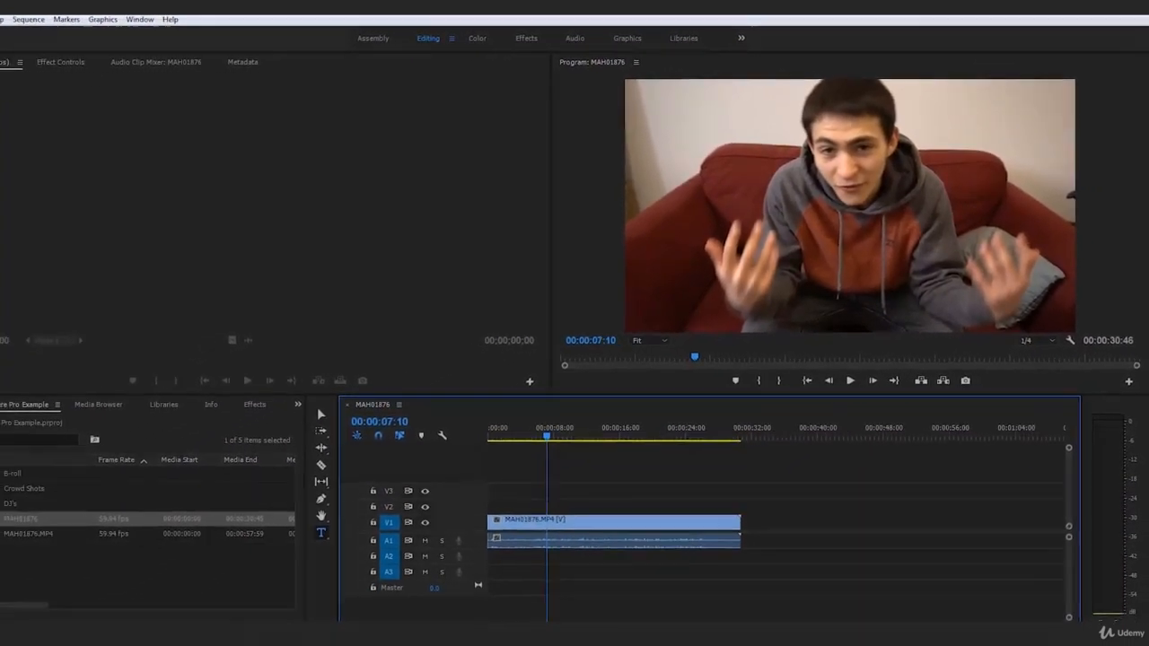
Step: Split the clip at 00:00:28:23 with the Razor tool and delete the short piece after the cut
drag(560, 438, 742, 458)
key(c)
click(742, 500)
key(v)
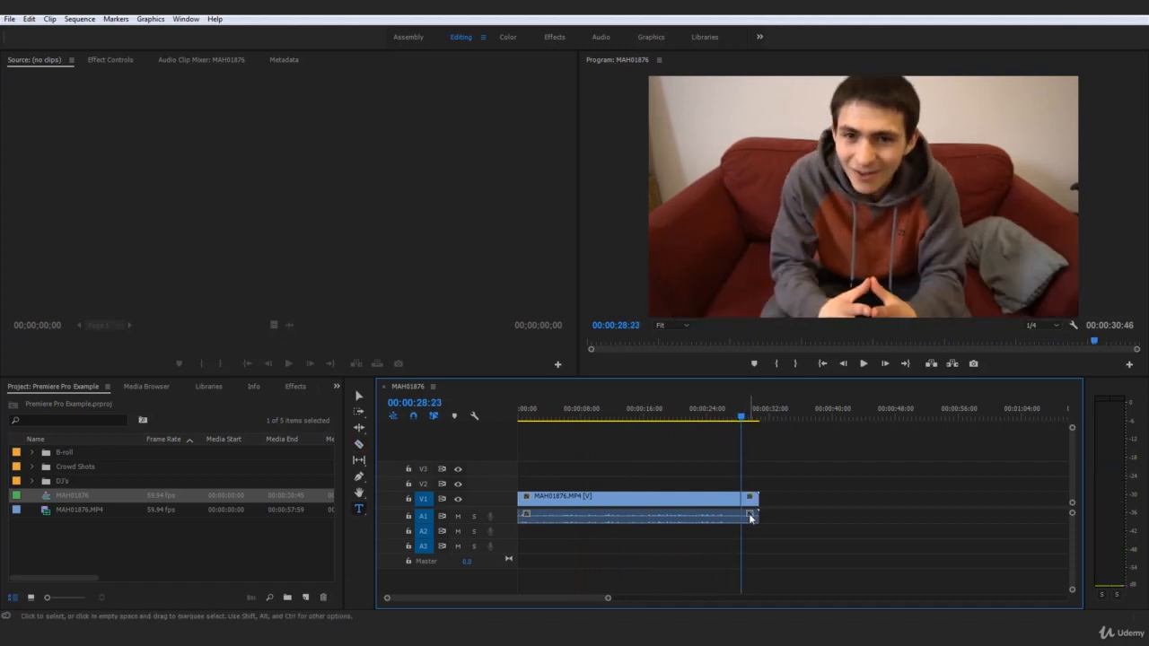
click(751, 519)
key(Delete)
key(Home)
click(738, 495)
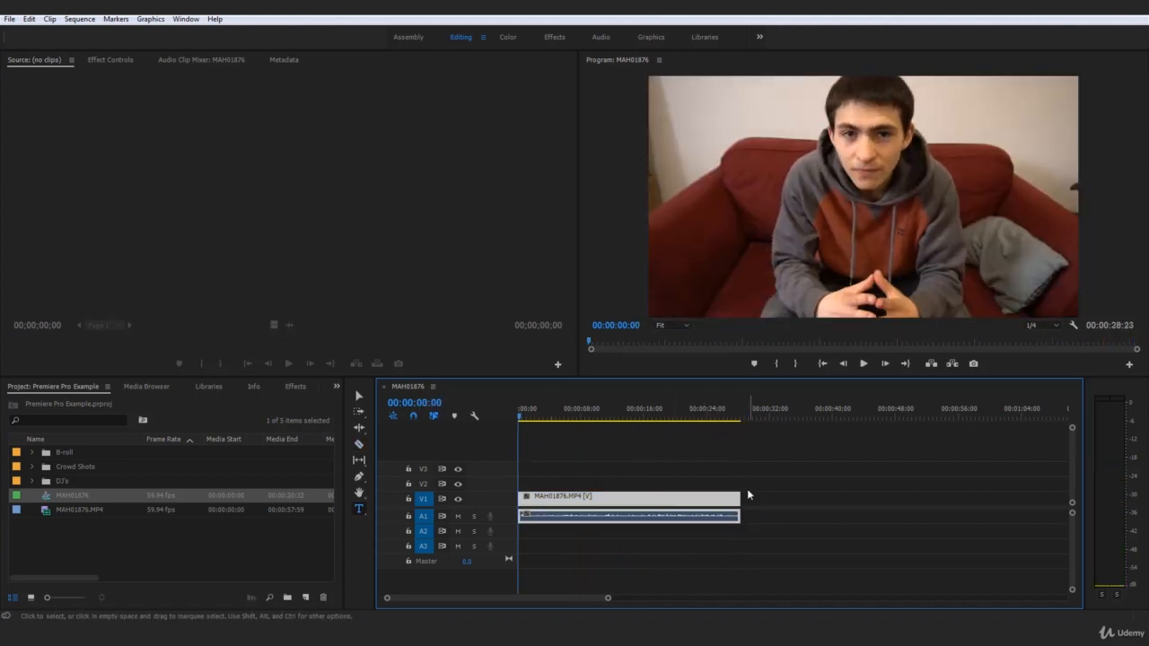
click(748, 494)
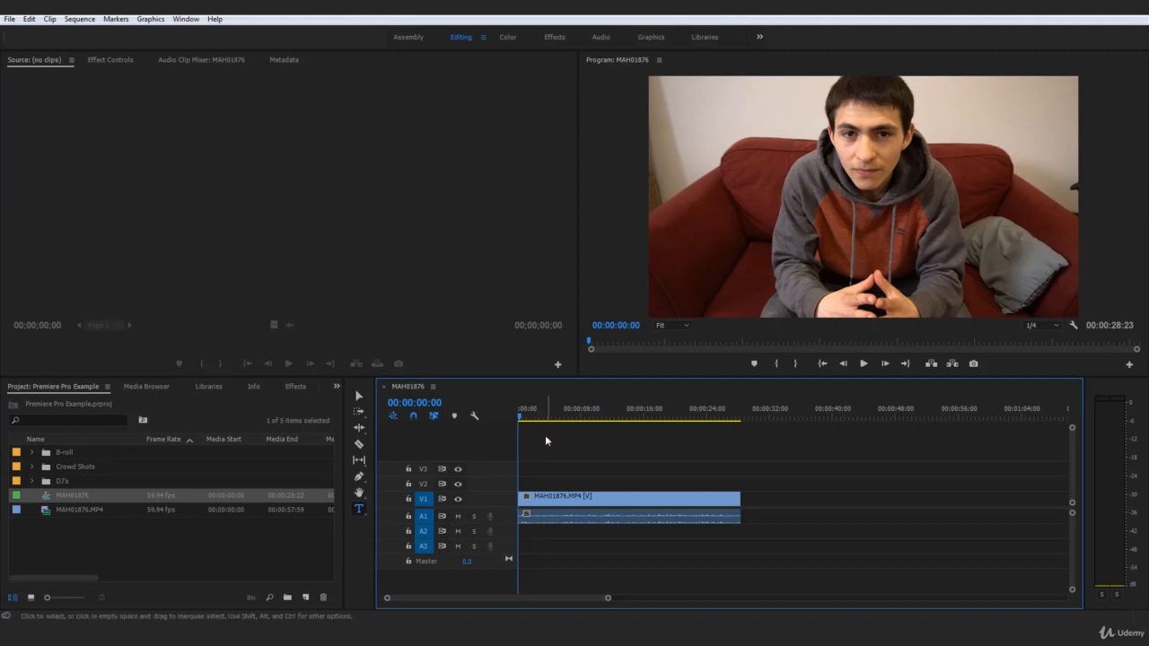
Step: Play the shortened clip from its beginning and scrub back to review the passage around 00:00:06:38
mouse_move(388, 600)
mouse_down()
mouse_move(426, 599)
mouse_move(400, 600)
mouse_up()
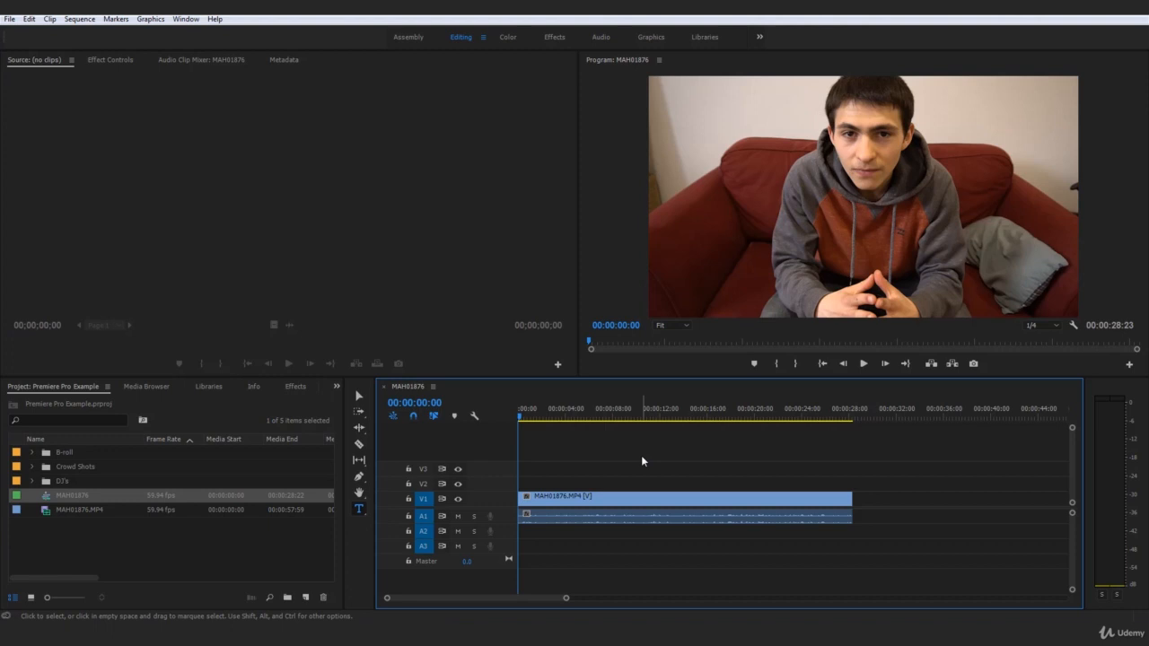
key(space)
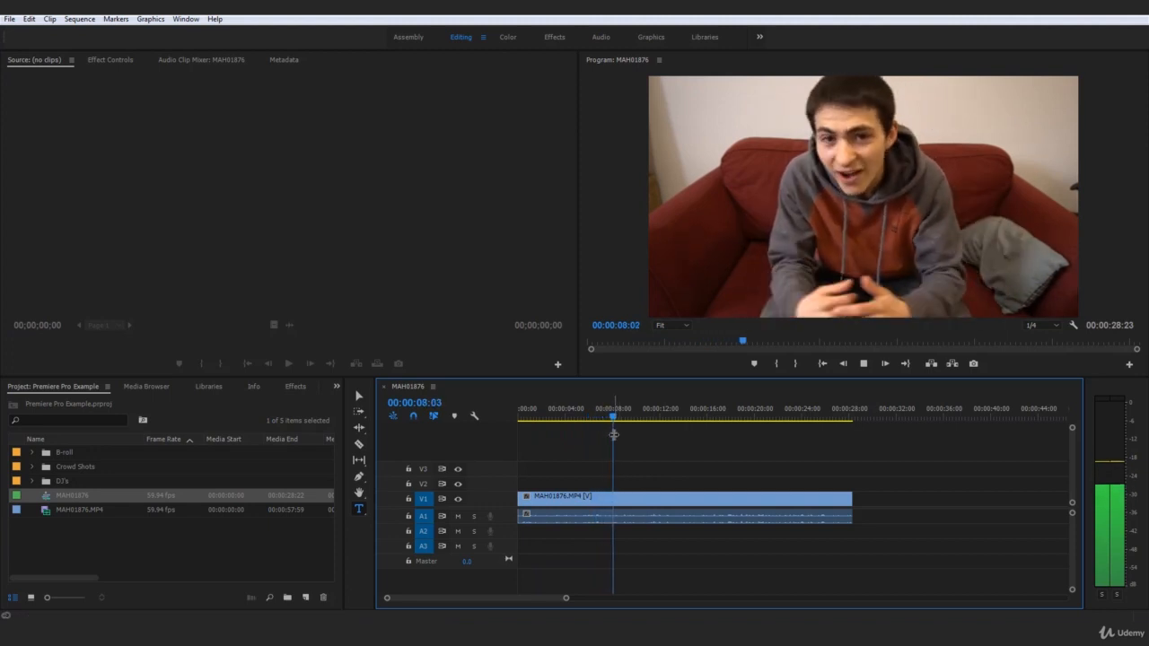
key(space)
drag(624, 411, 559, 460)
drag(550, 461, 508, 479)
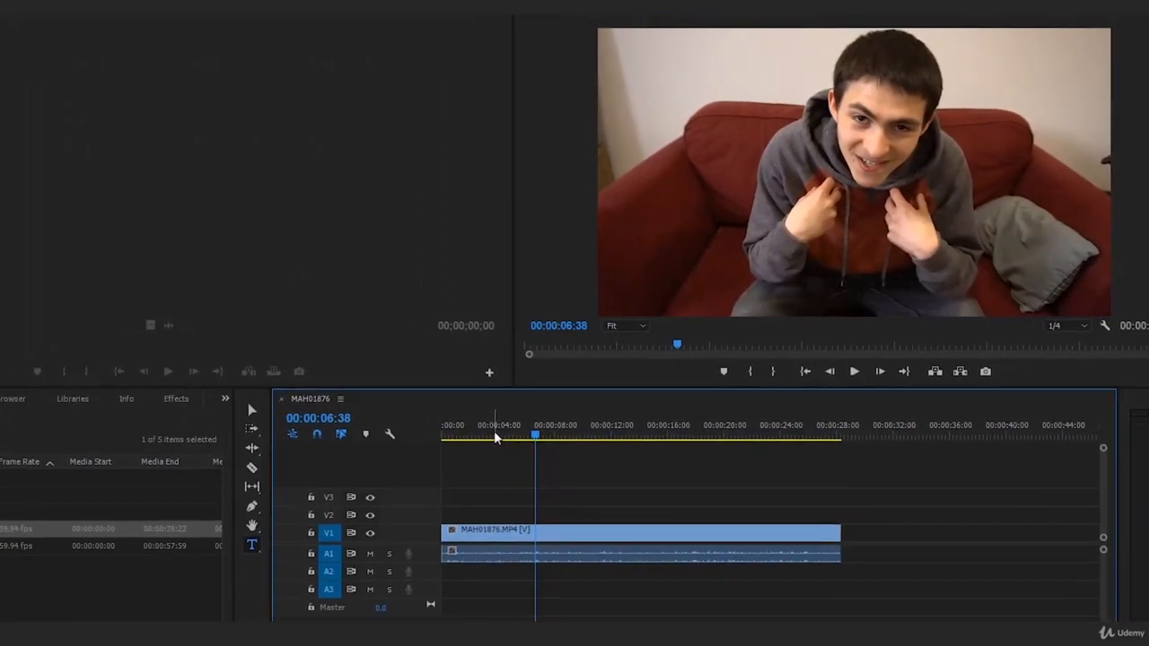
Step: Play the talking-head clip from 00:00:03:39 and park the playhead at 00:00:06:53
click(497, 437)
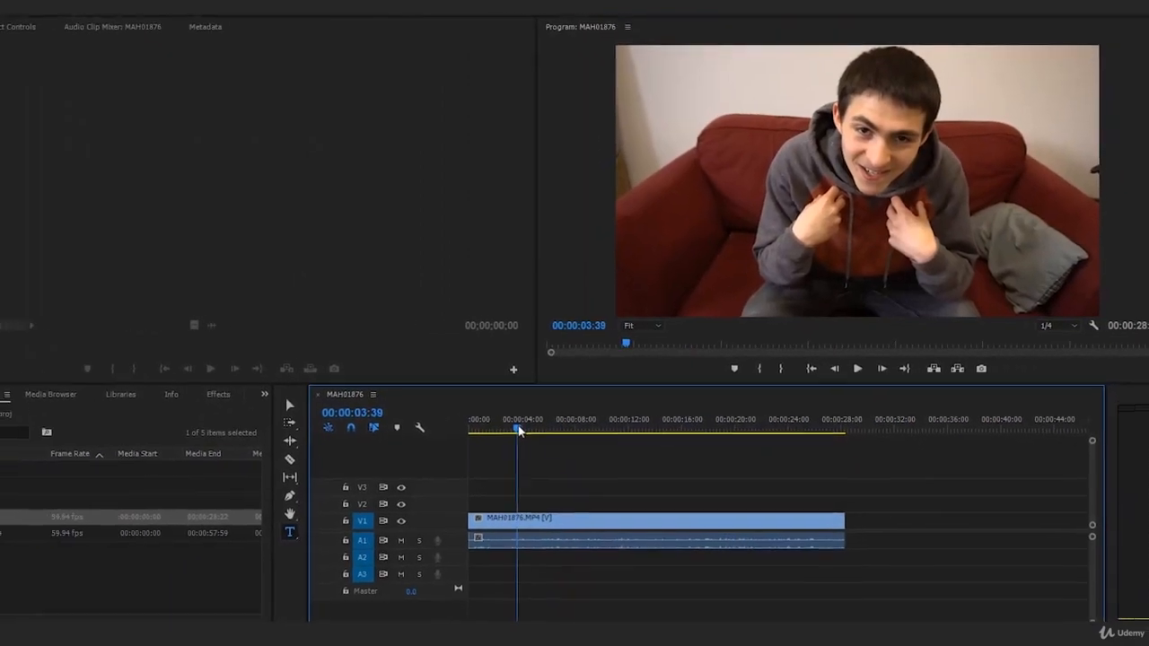
key(space)
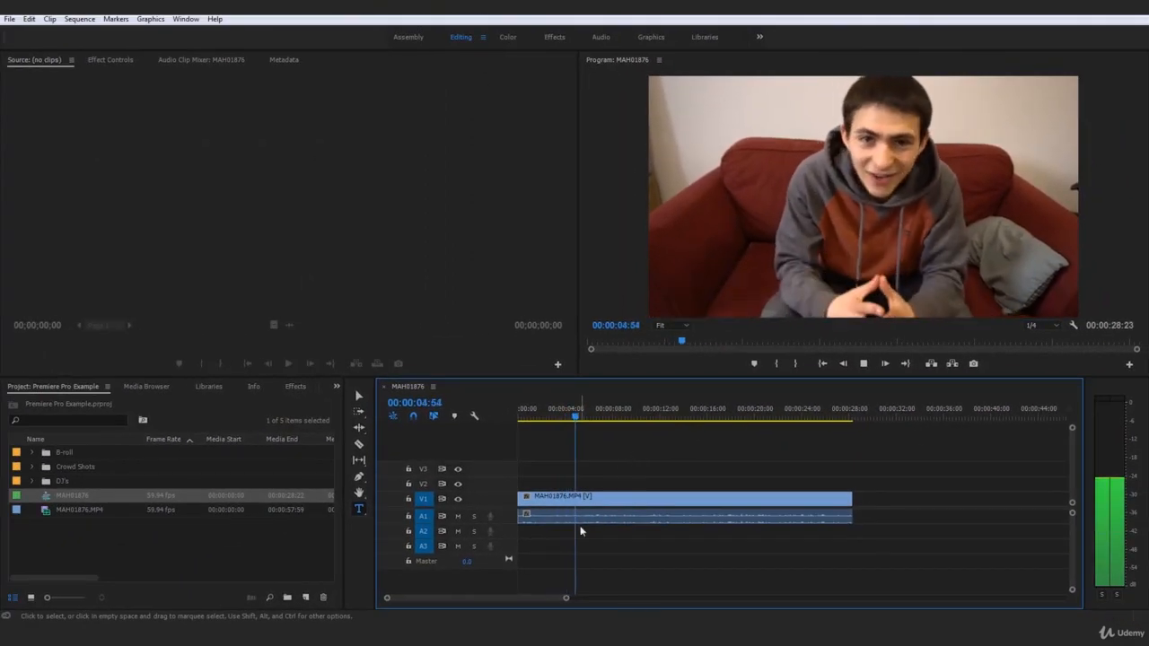
key(space)
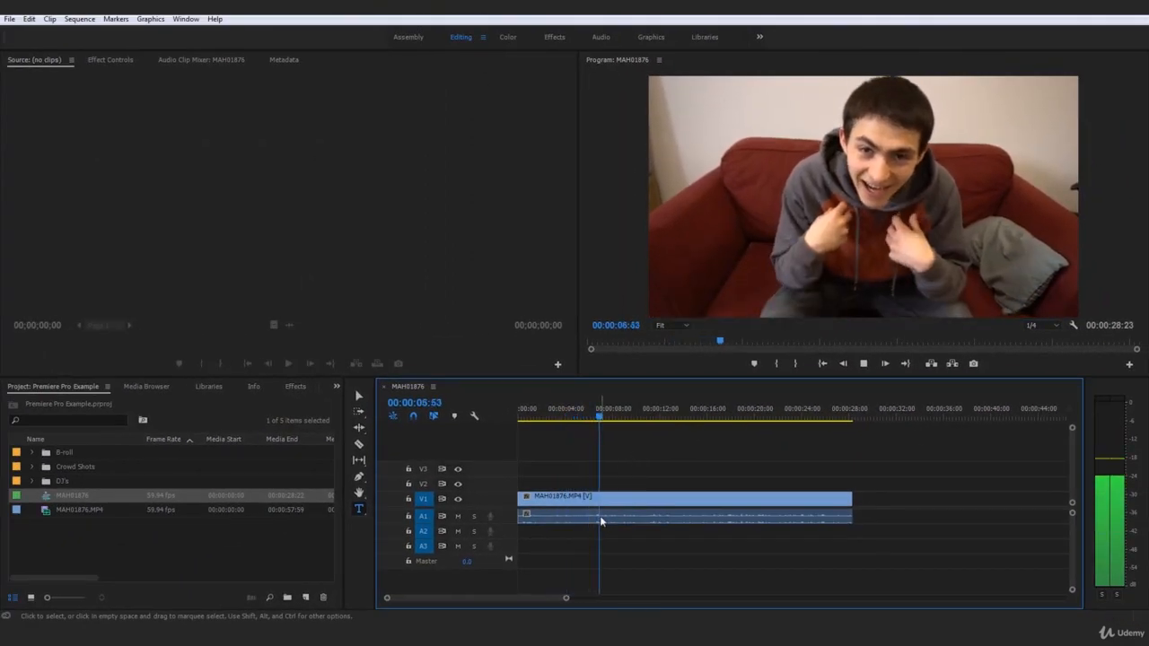
drag(601, 417, 599, 424)
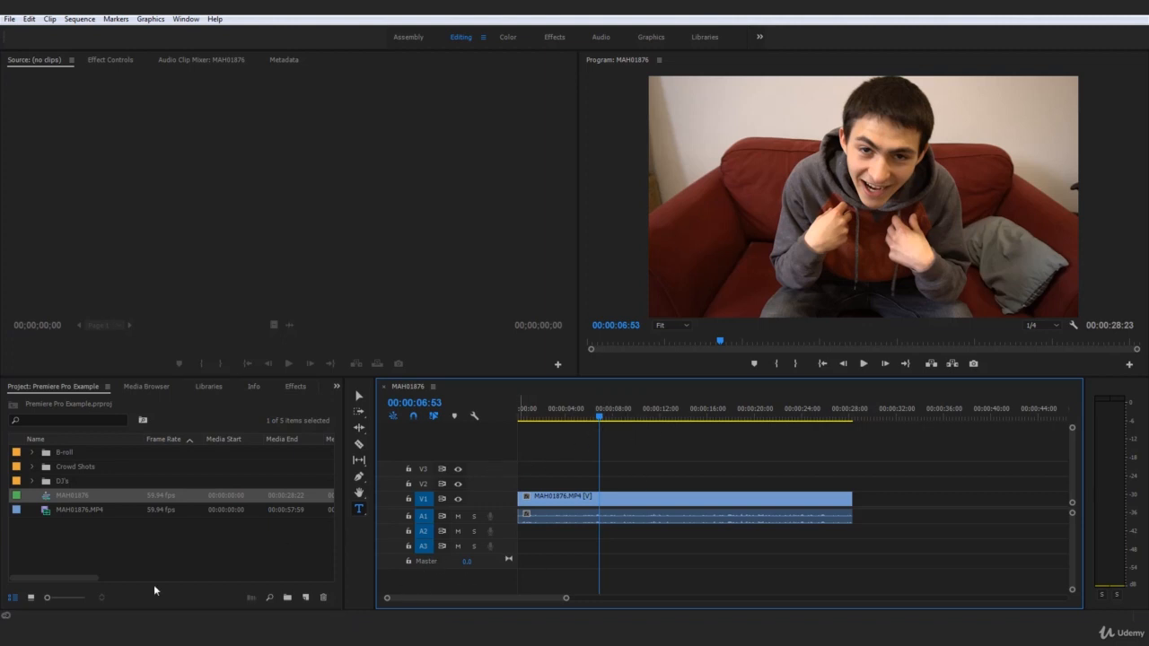
Step: Switch to Windows Explorer and open the footage folder inside Record Drive on drive F:, maximized with smaller file icons
click(143, 635)
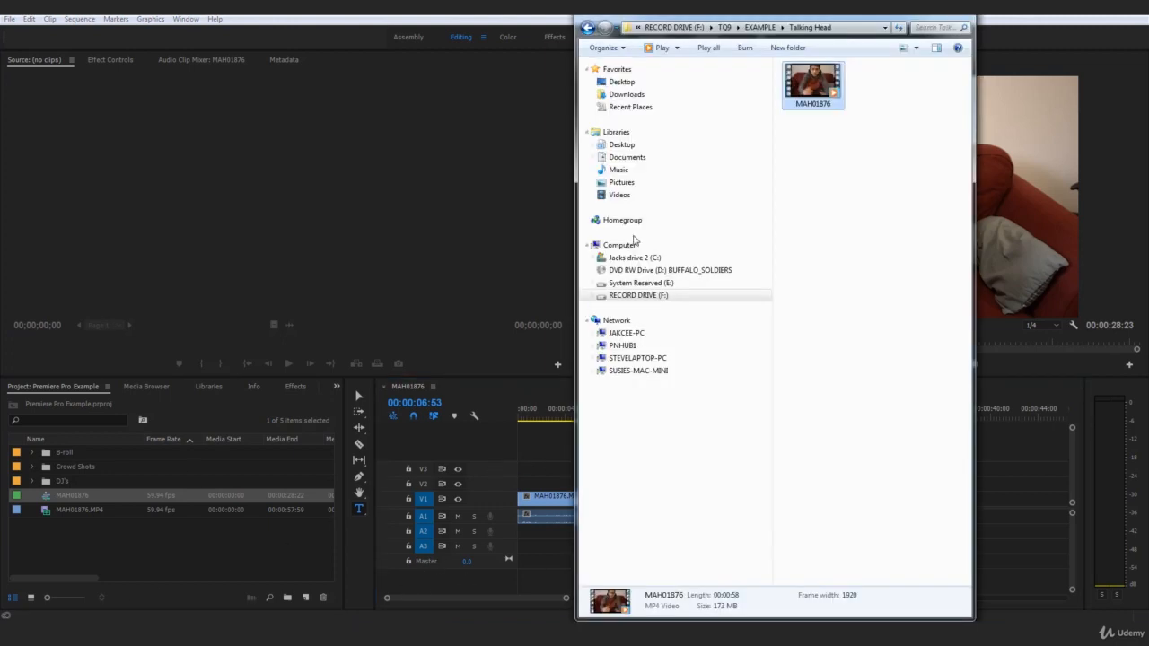
click(690, 28)
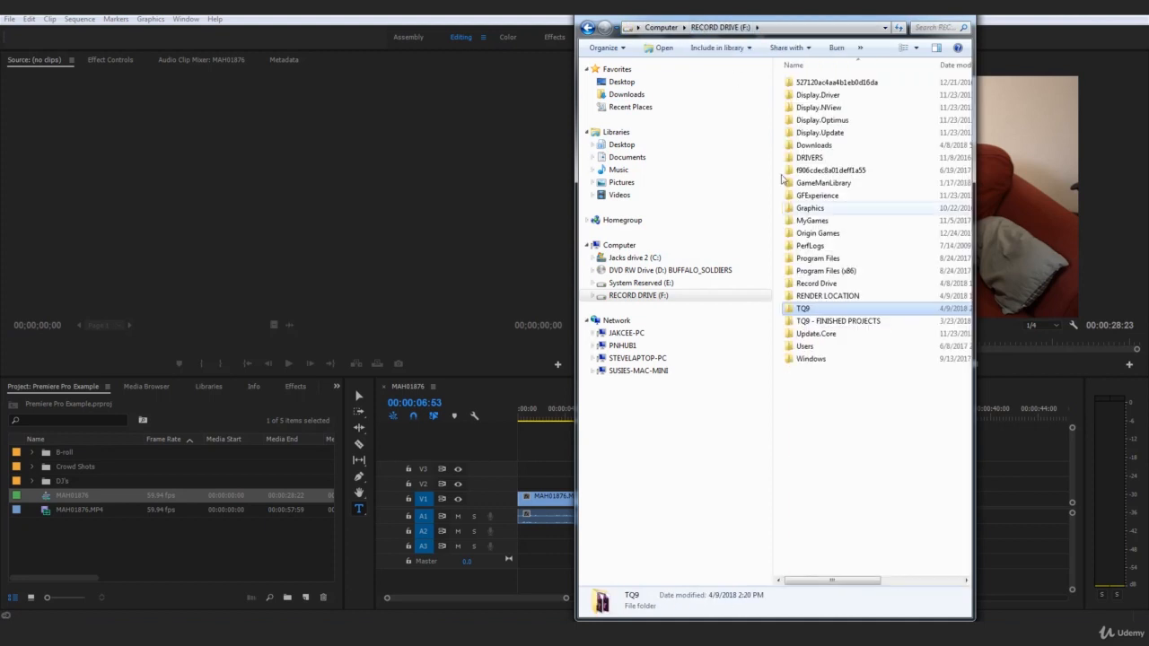
double_click(823, 293)
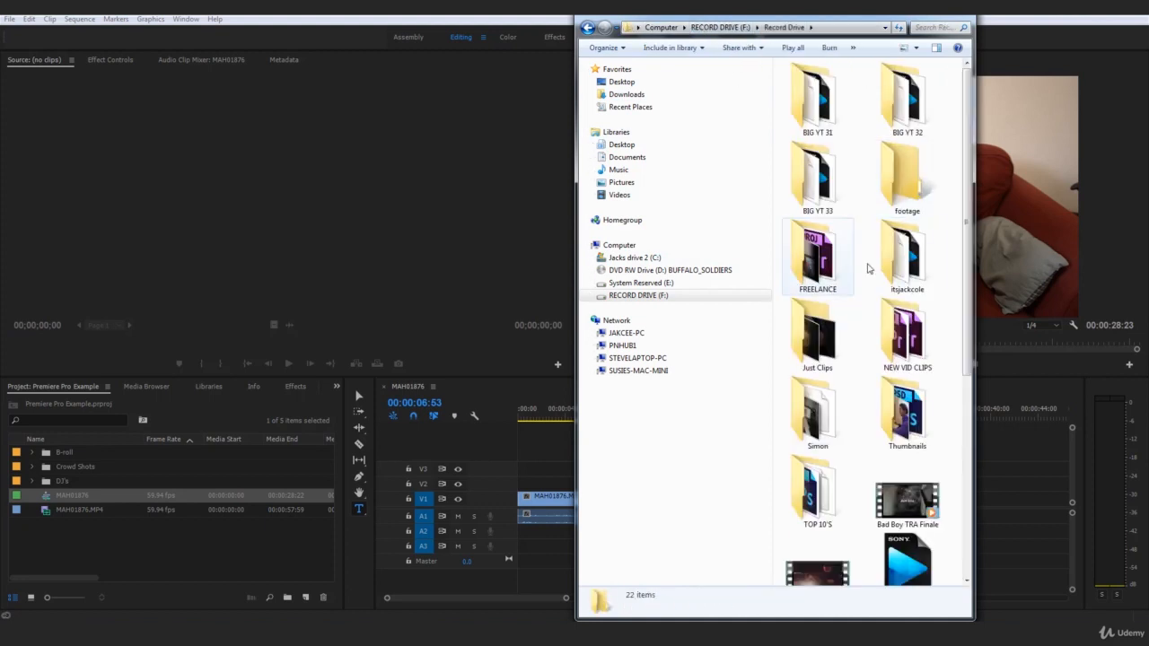
double_click(925, 180)
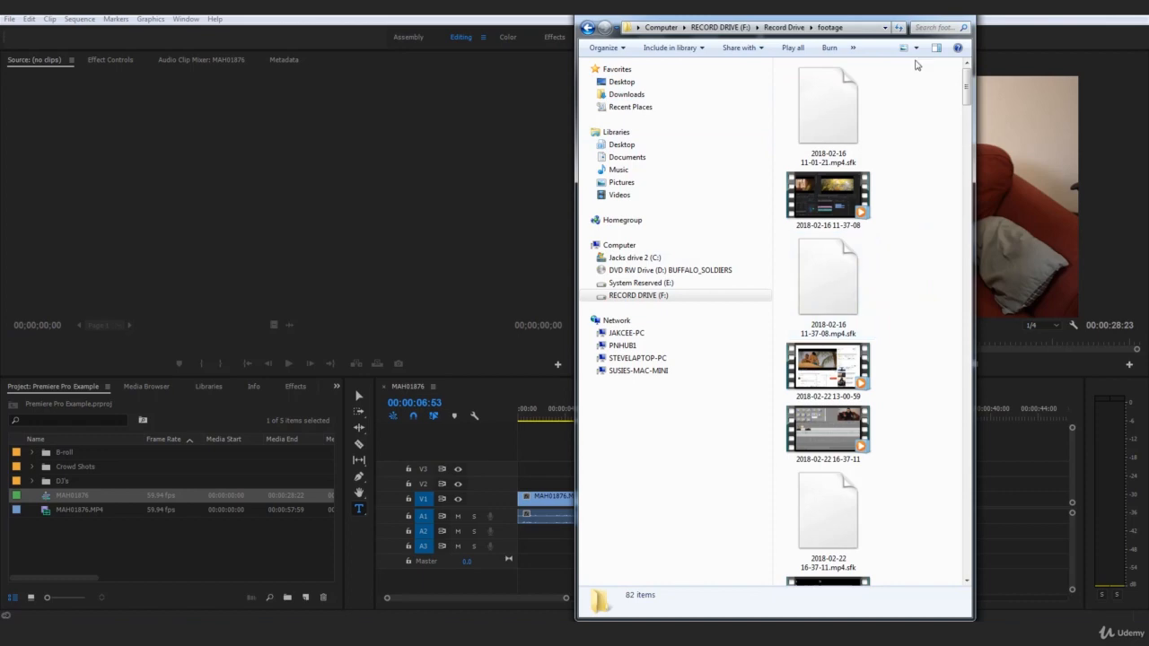
click(942, 15)
click(558, 305)
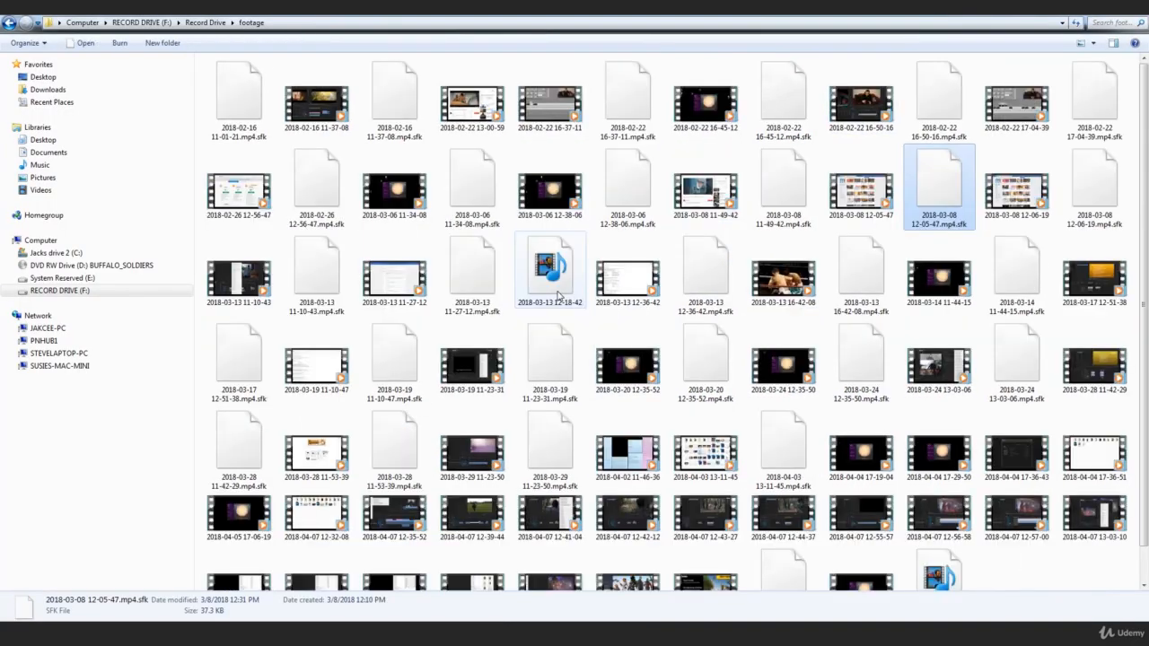
ctrl+scroll(559, 296, down, 3)
click(672, 389)
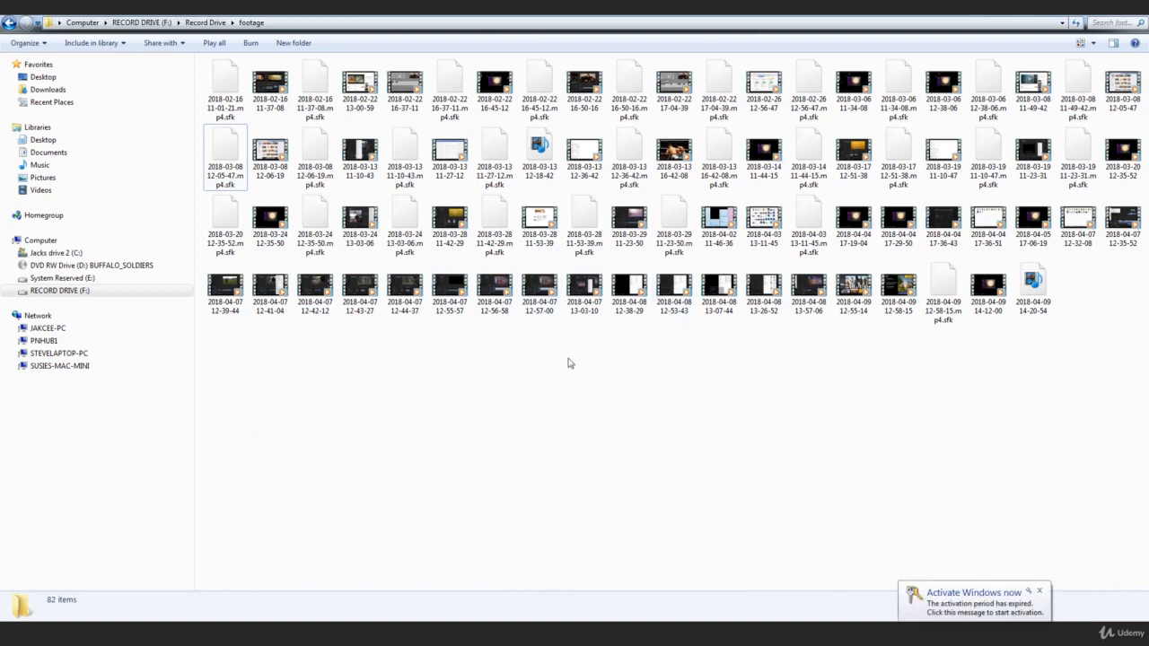
click(532, 302)
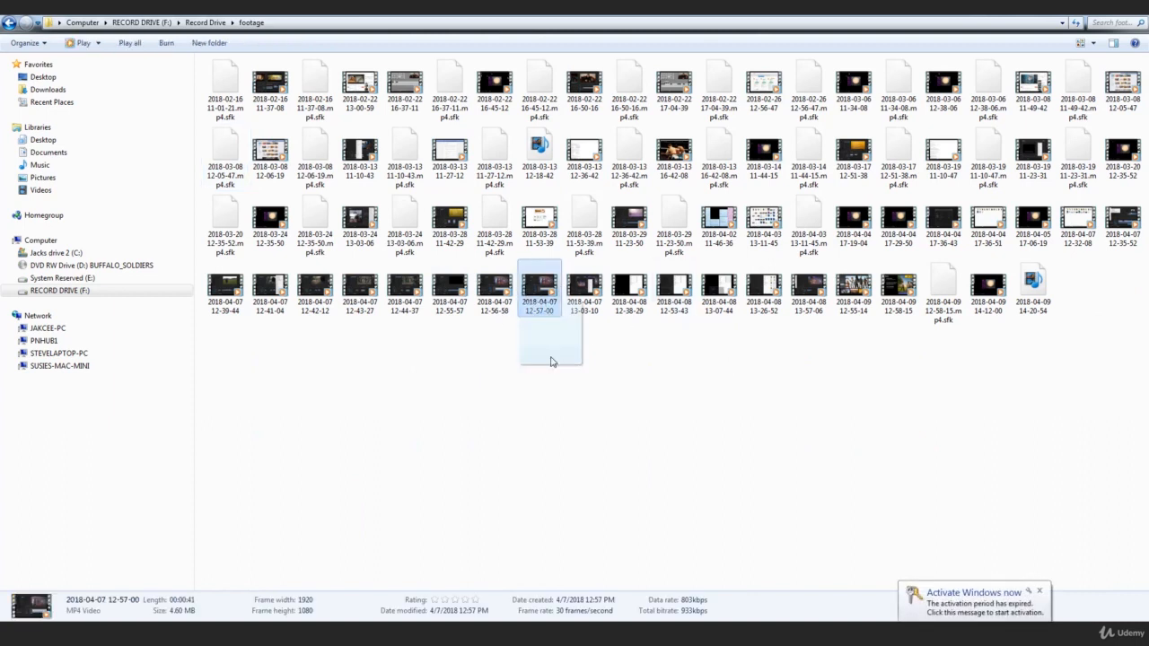
click(529, 377)
click(540, 303)
drag(540, 302, 250, 535)
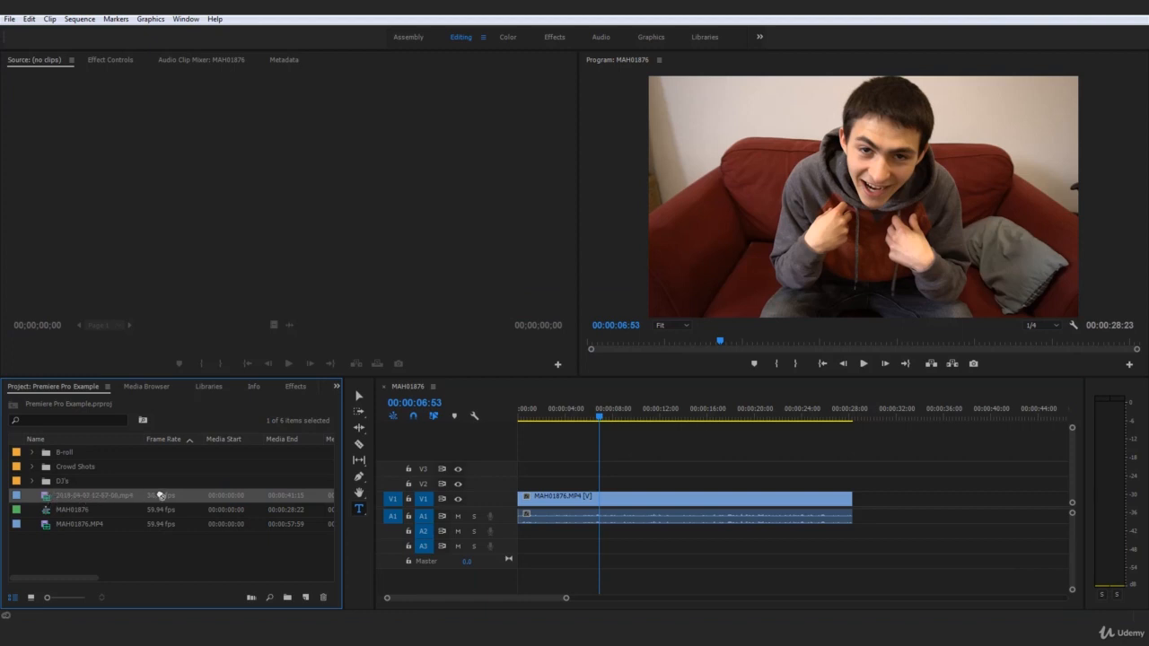
drag(159, 495, 440, 437)
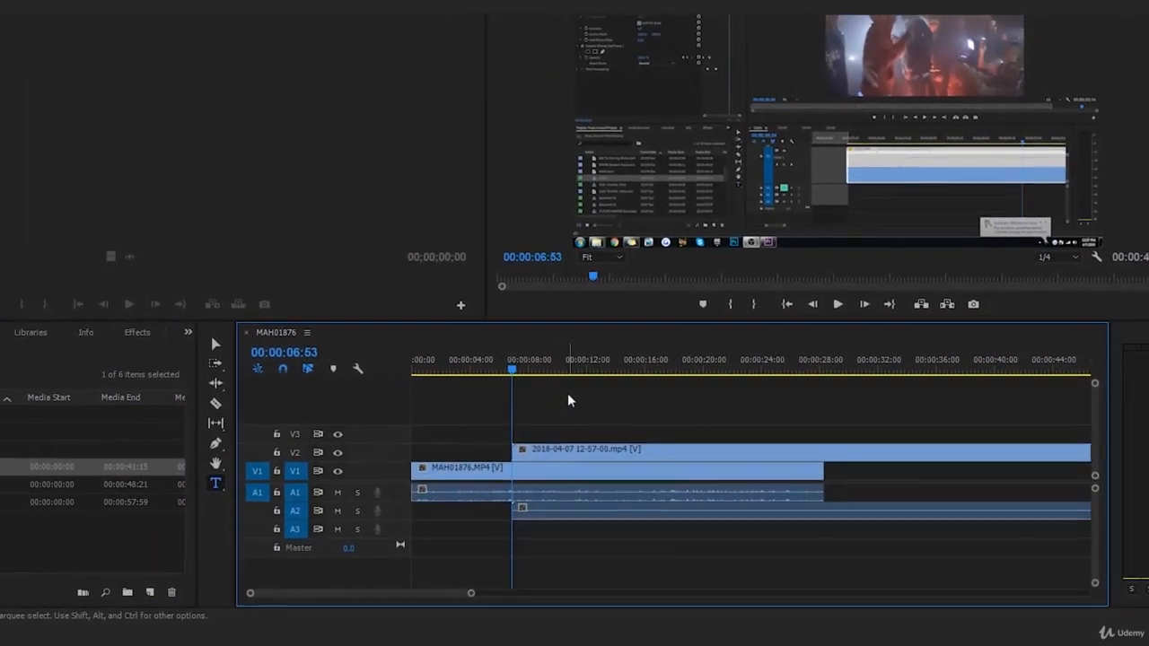
click(565, 467)
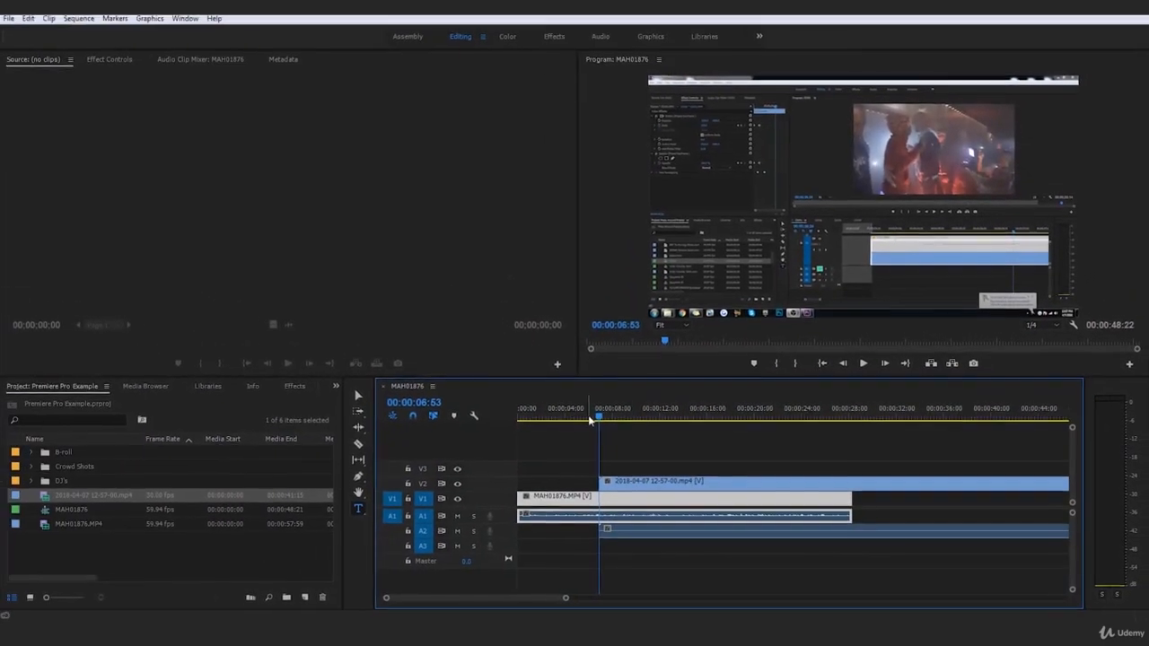
drag(590, 418, 647, 422)
click(610, 443)
click(623, 485)
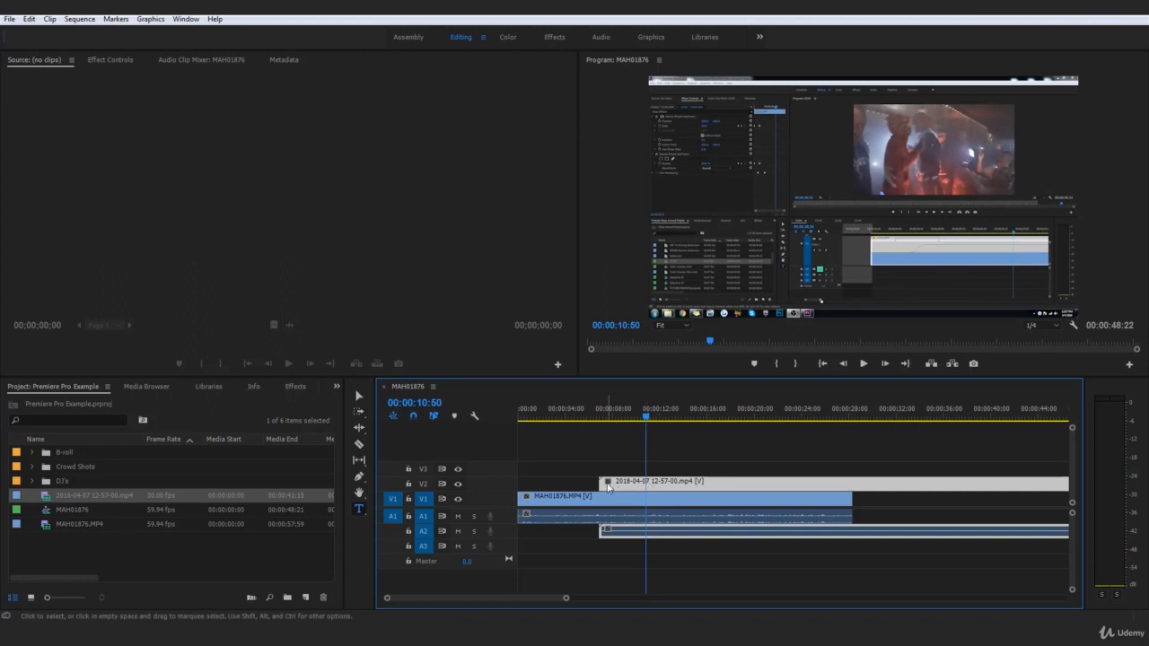
drag(602, 483, 647, 485)
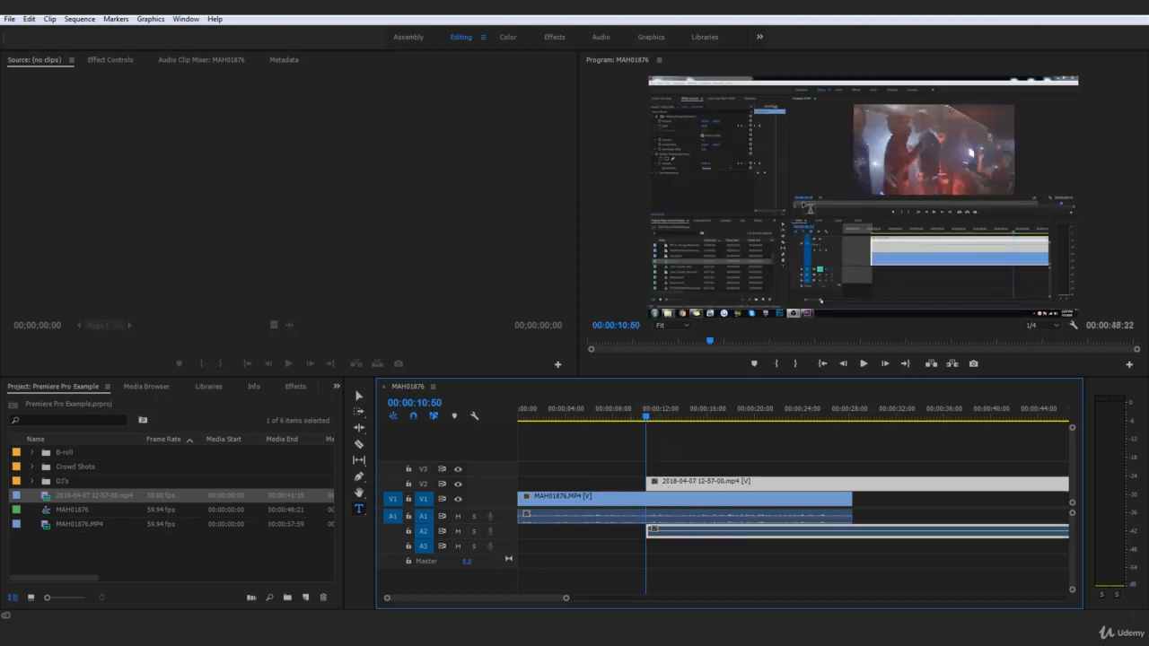
Step: Play the talking-head clip from 00:00:05:28 to 00:00:07:09 and move the V2 clip to start at 00:00:07:09
drag(567, 415, 586, 420)
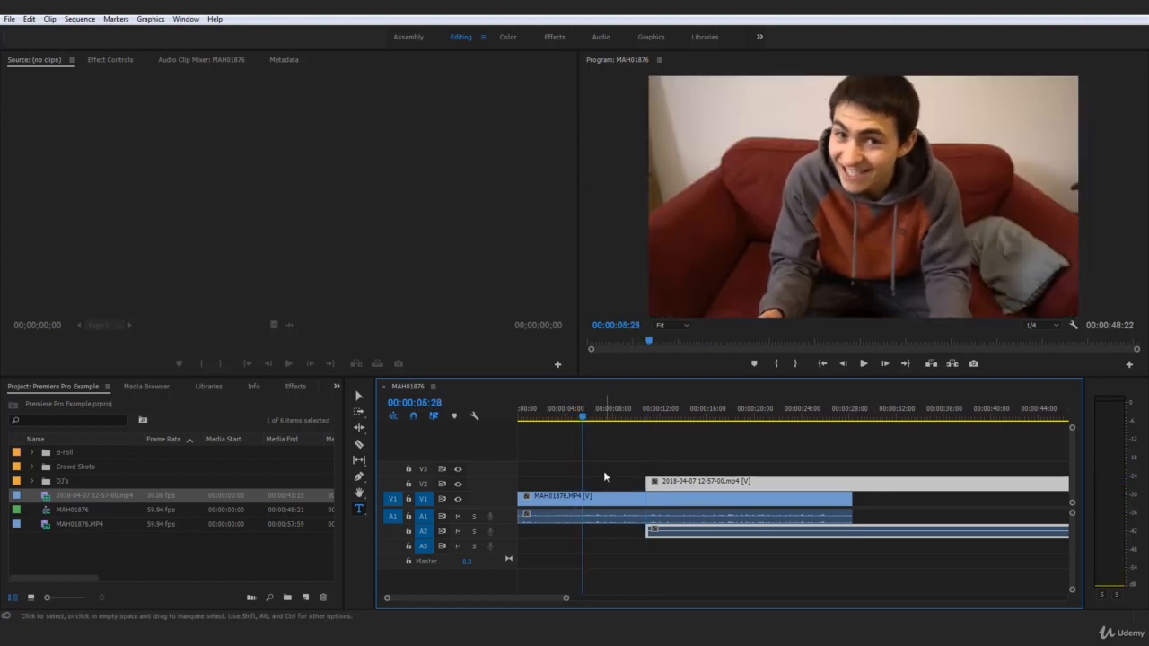
key(space)
key(space)
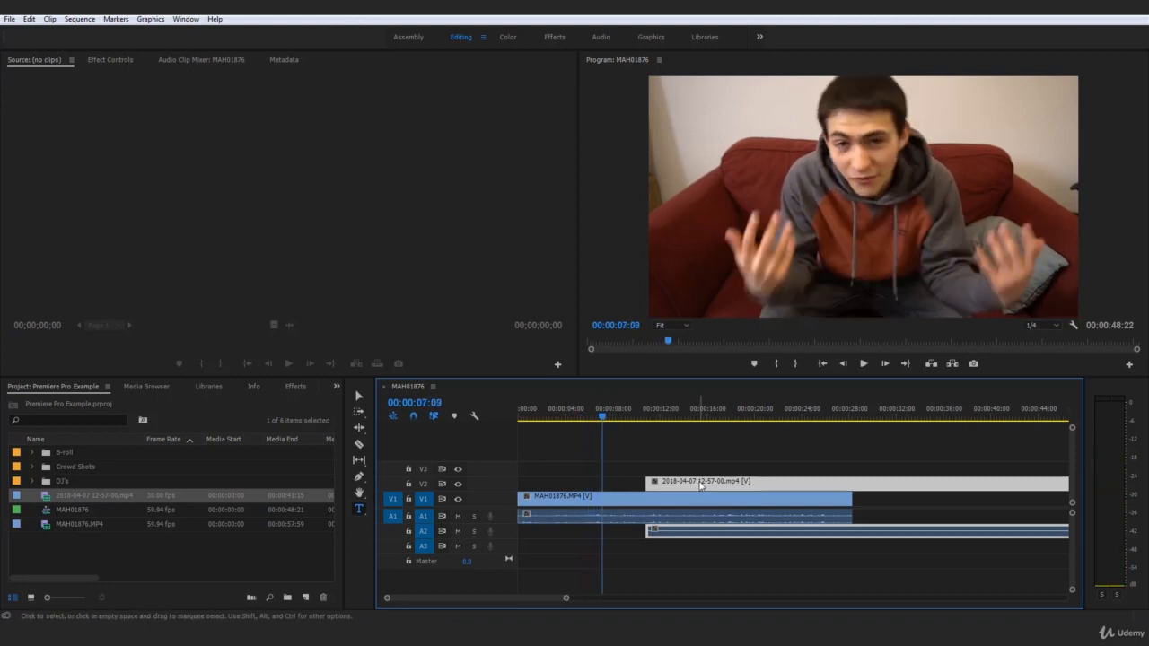
drag(701, 484, 656, 483)
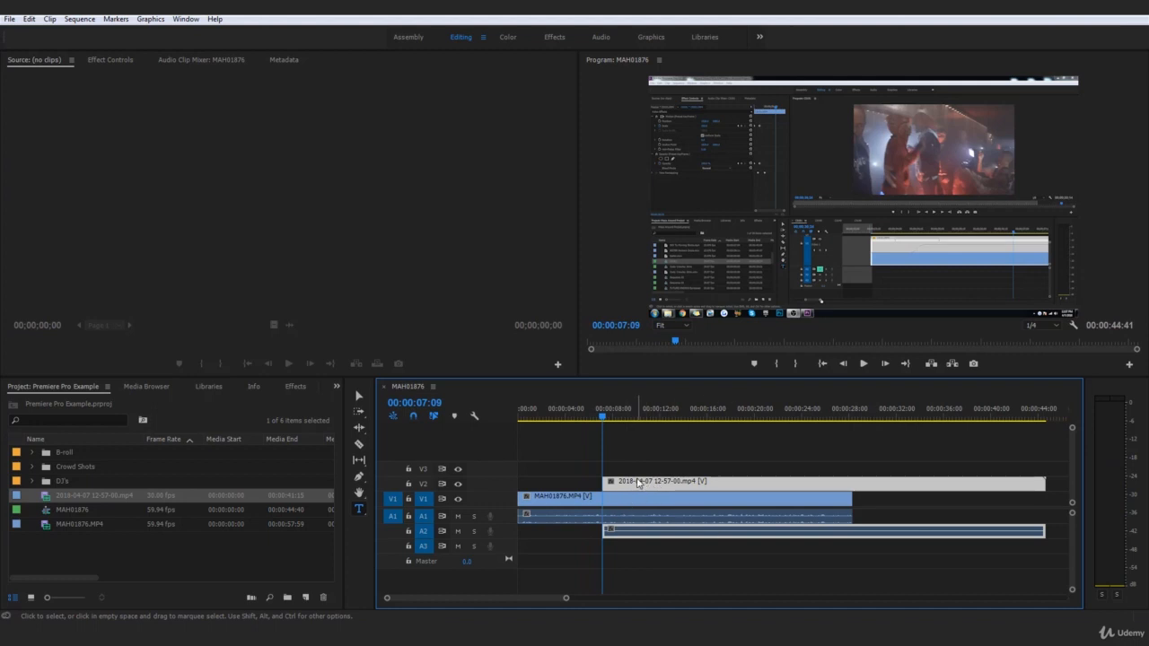
Step: Play the sequence from 00:00:03:17 into the V2 overlay to check where the cutaway starts
click(589, 416)
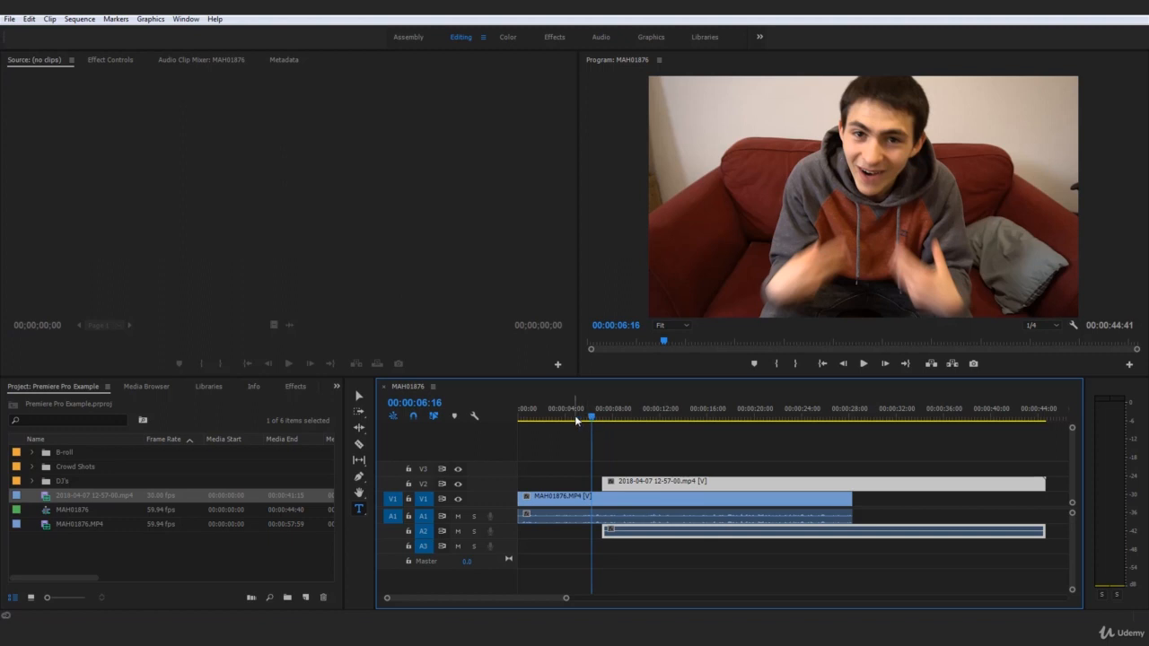
drag(576, 421, 558, 424)
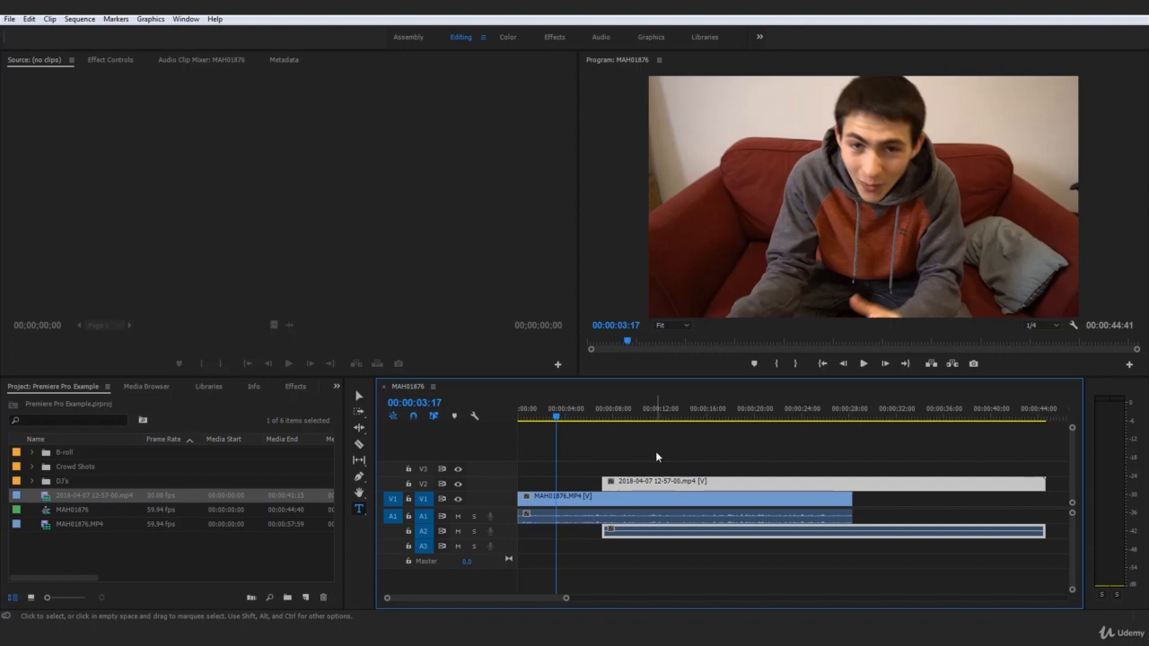
key(space)
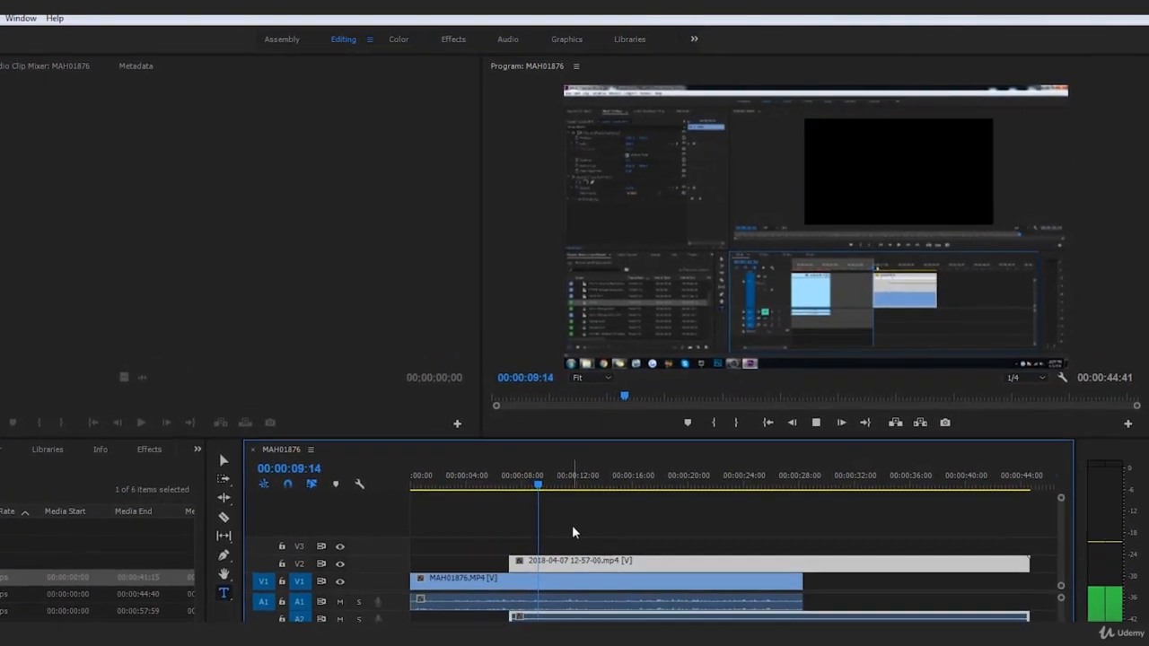
key(space)
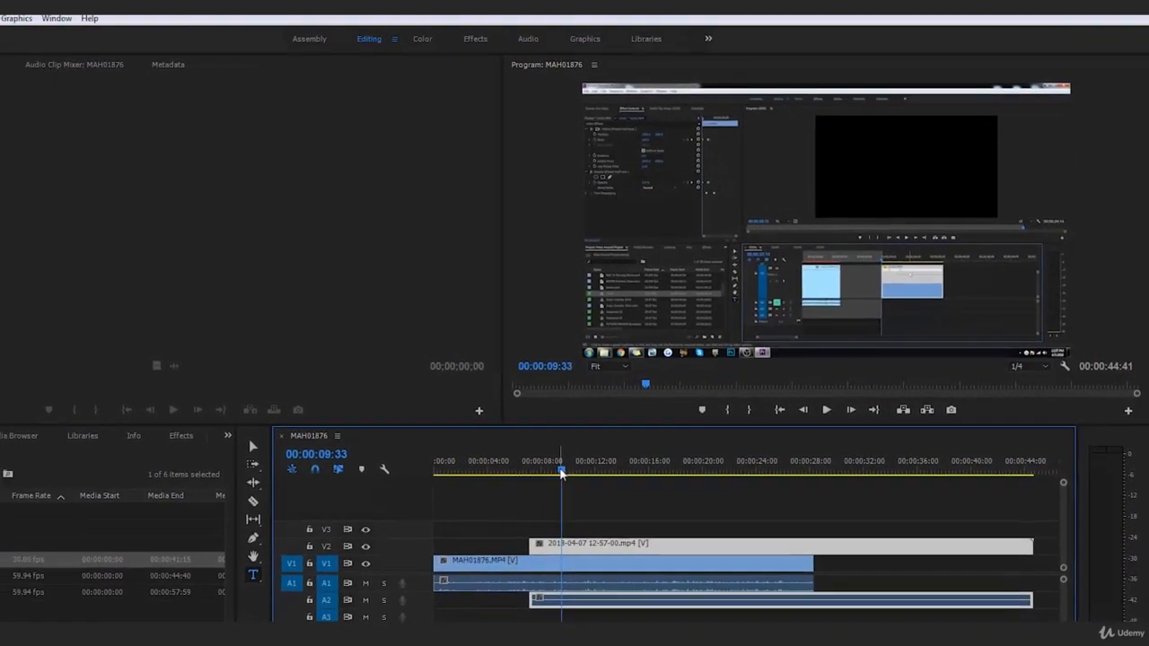
Step: Replay the overlay's opening to find its end point, and trim the end of the V2 clip to 00:00:08:45
drag(533, 494, 517, 496)
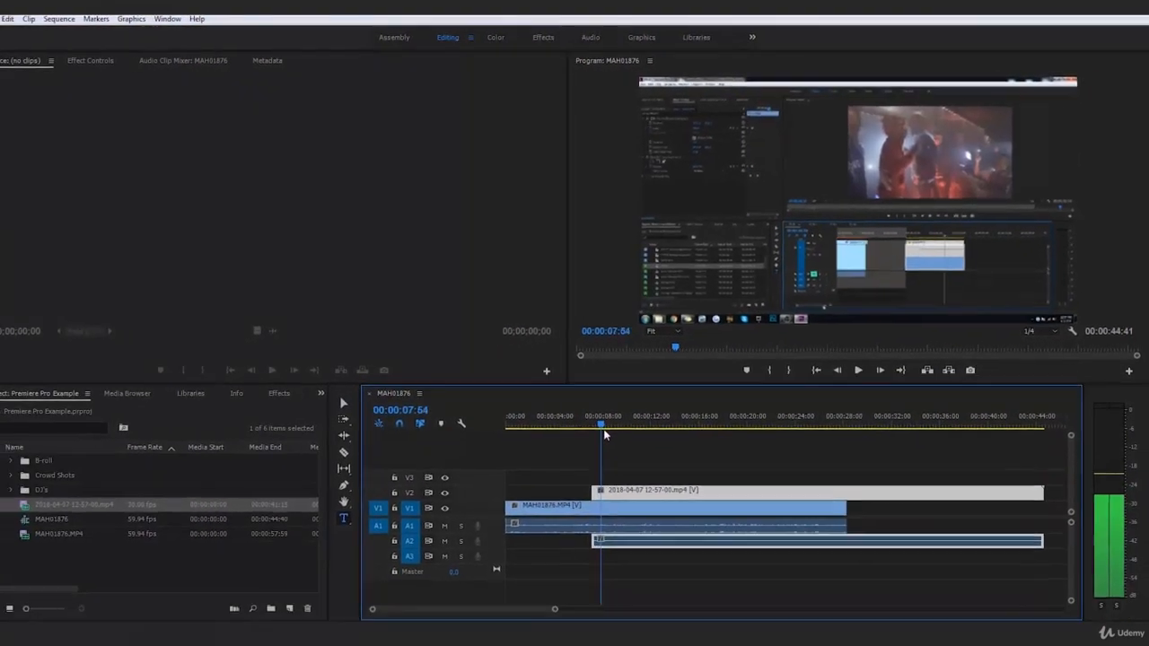
key(space)
key(space)
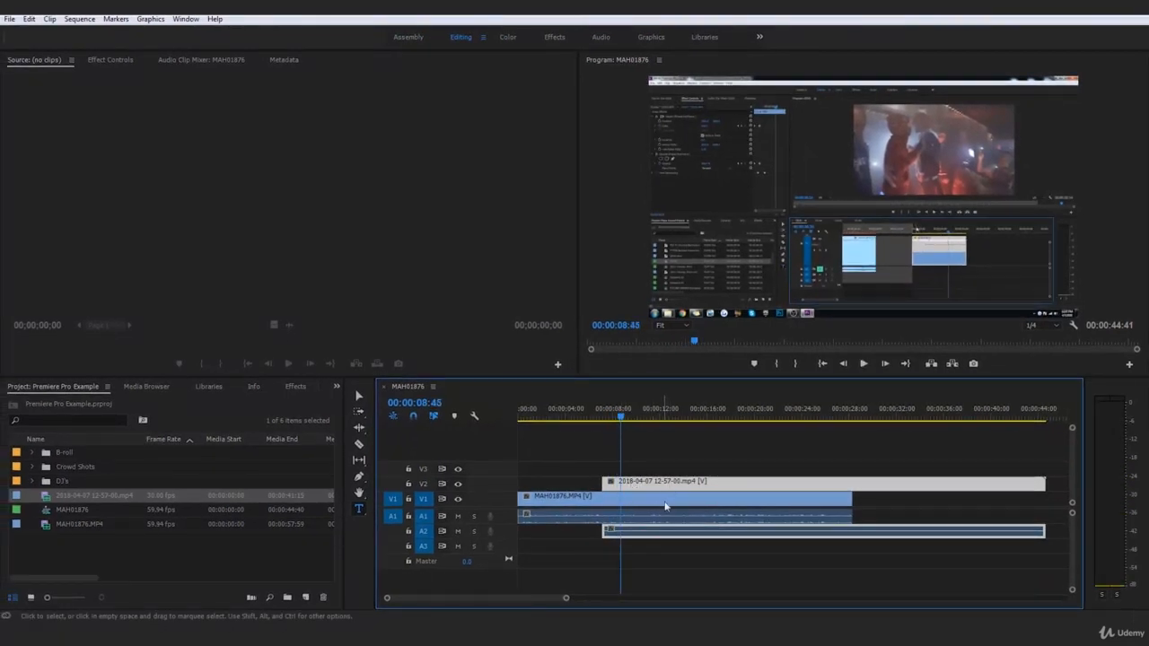
drag(566, 598, 609, 600)
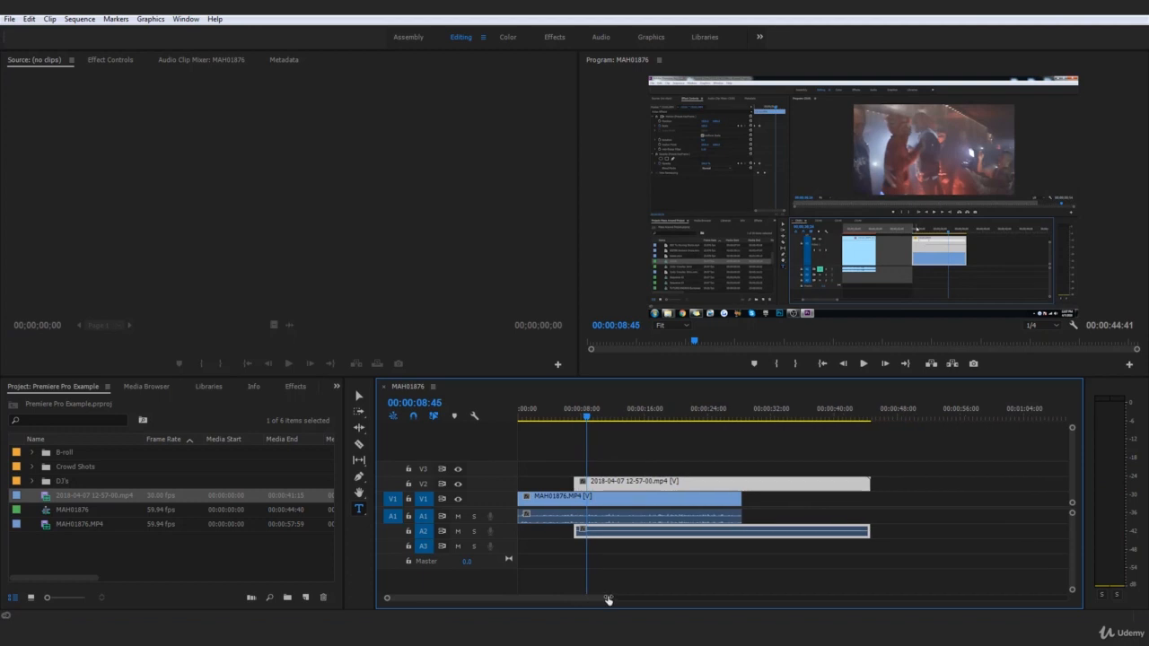
drag(867, 484, 584, 486)
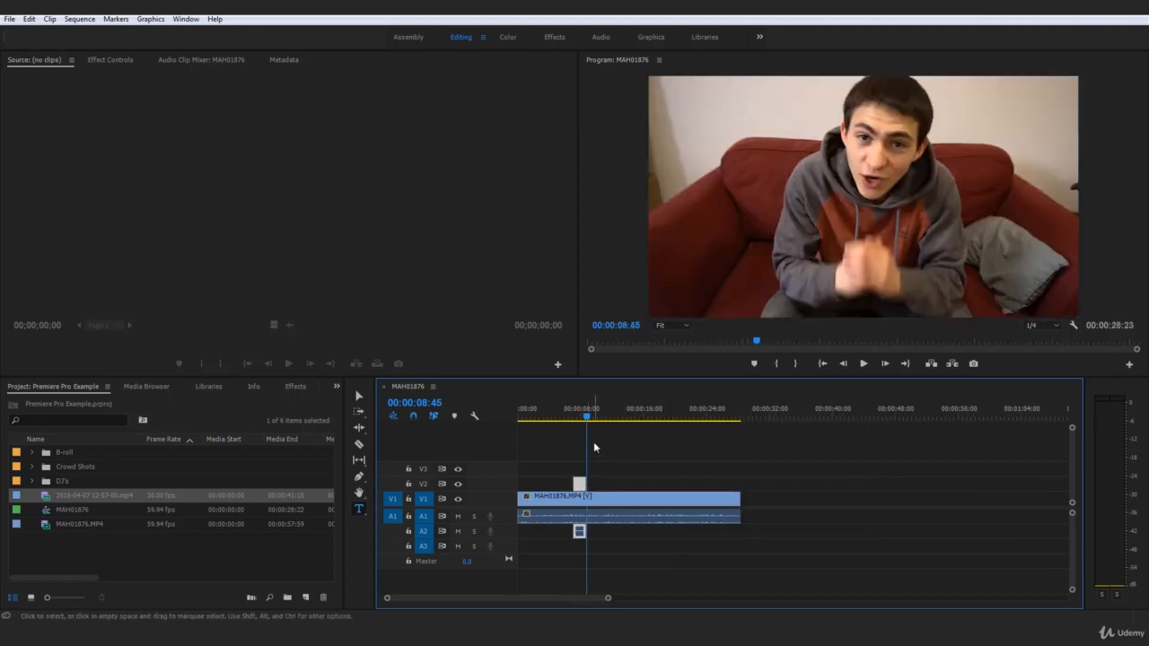
Step: Scrub across the shortened V2 overlay and return the playhead to its end at 00:00:08:45
click(578, 417)
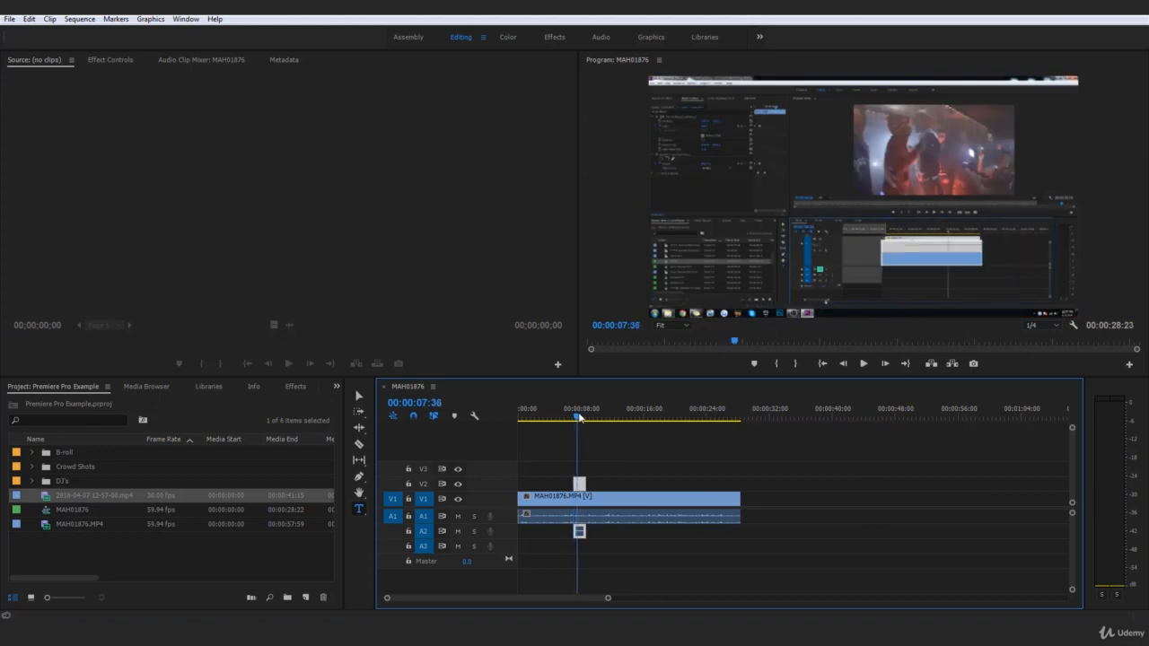
drag(580, 416, 587, 420)
drag(588, 420, 585, 419)
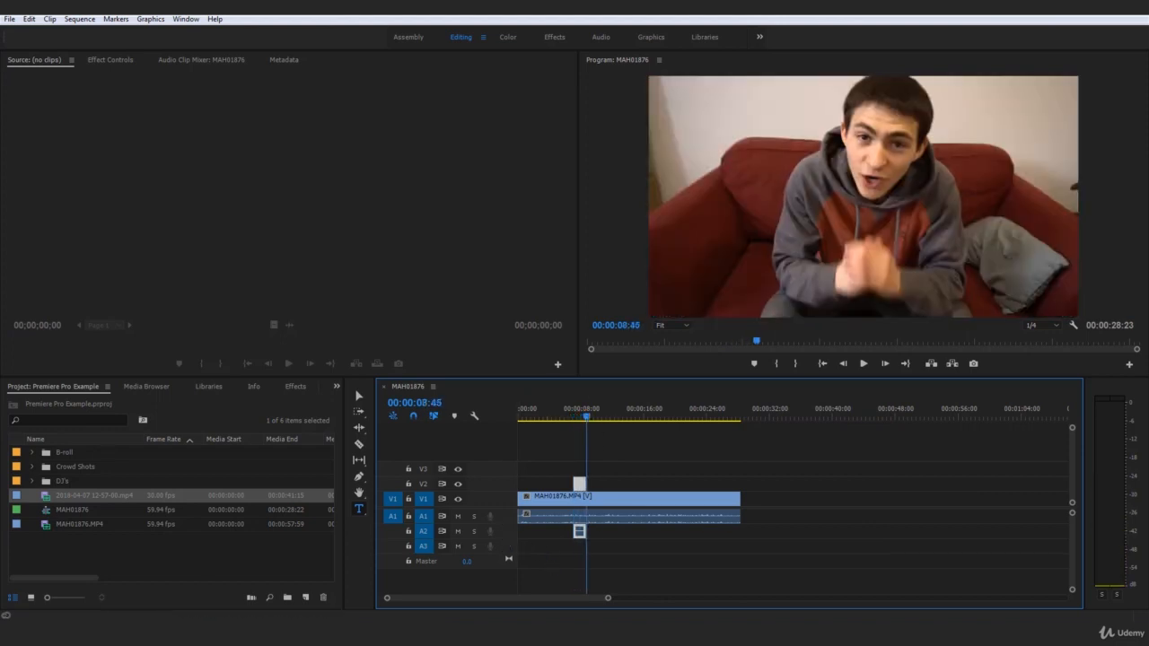
Step: Import T.R.A. Bad Boy.mp4 from Windows Explorer and place it on V2 at 00:00:08:45, directly after the first overlay clip
click(117, 635)
click(206, 22)
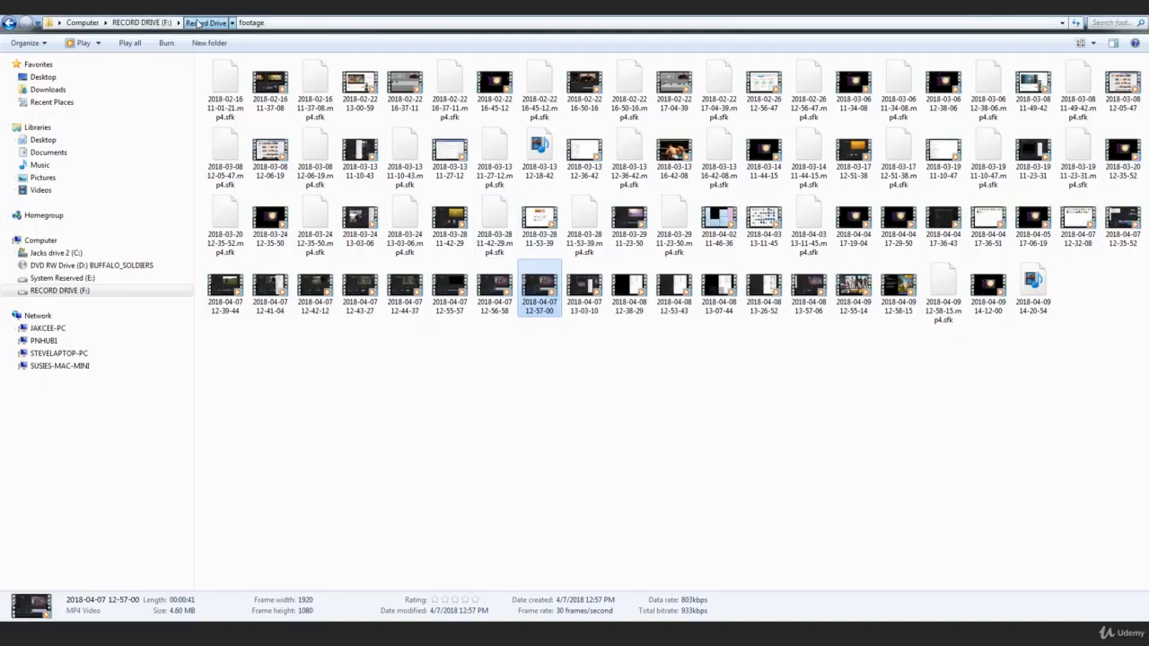
click(160, 24)
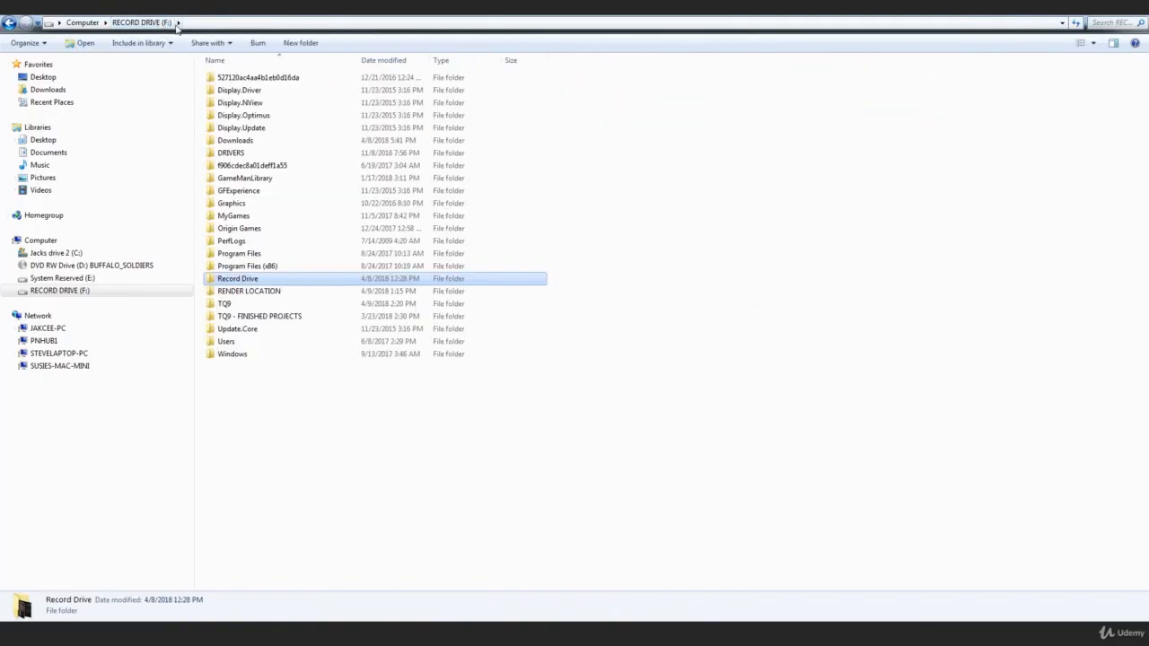
click(8, 23)
drag(743, 180, 267, 555)
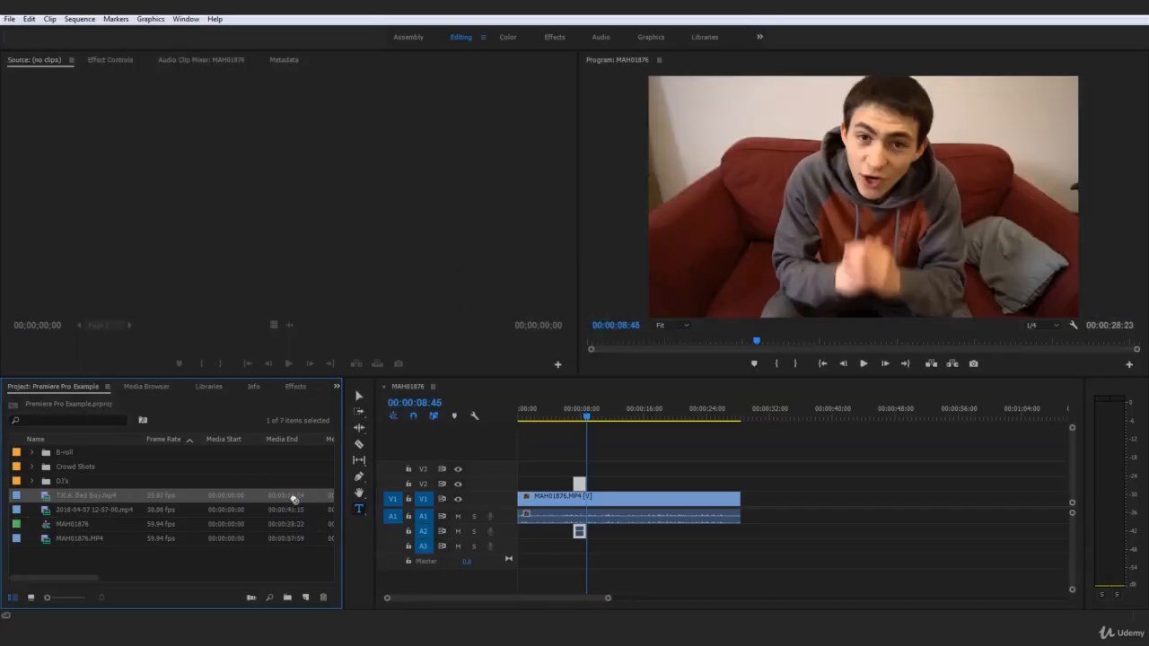
drag(295, 498, 595, 485)
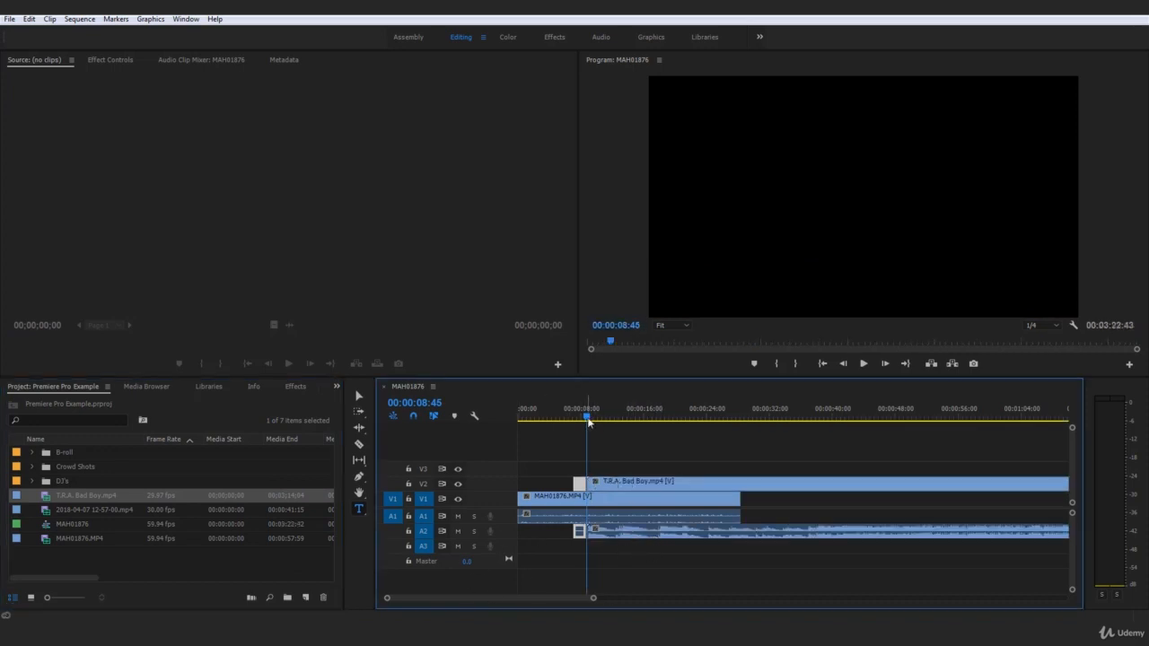
Step: Find the frame where the director credit appears in T.R.A. Bad Boy.mp4 and trim the clip's start to 00:00:35:51
drag(588, 418, 802, 437)
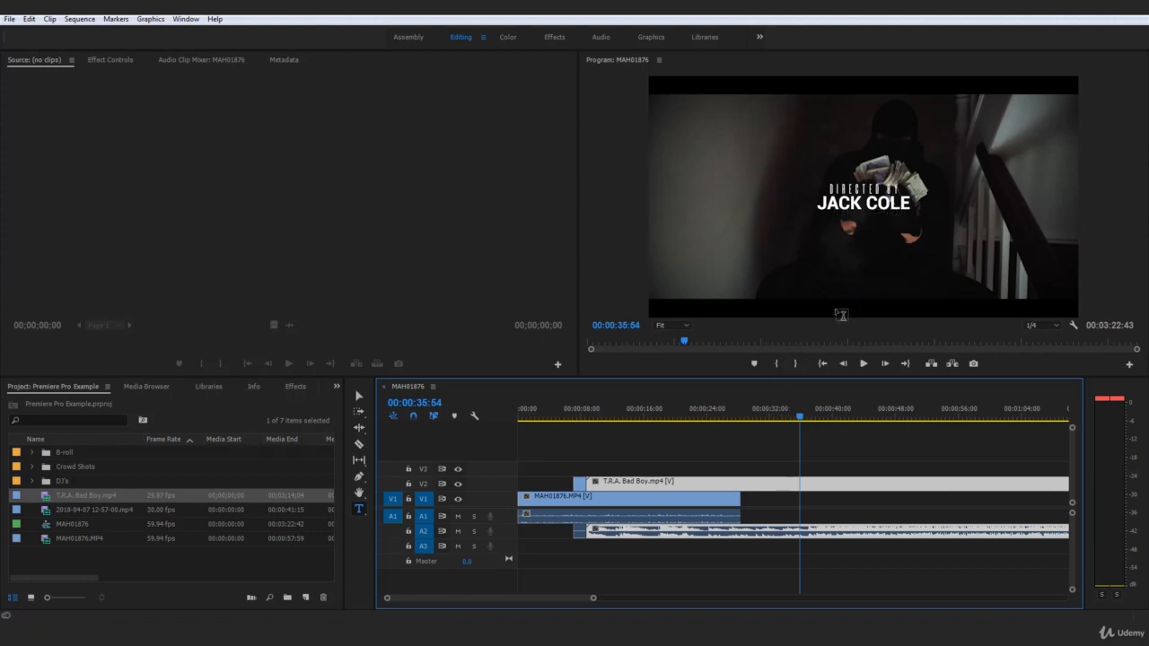
click(796, 420)
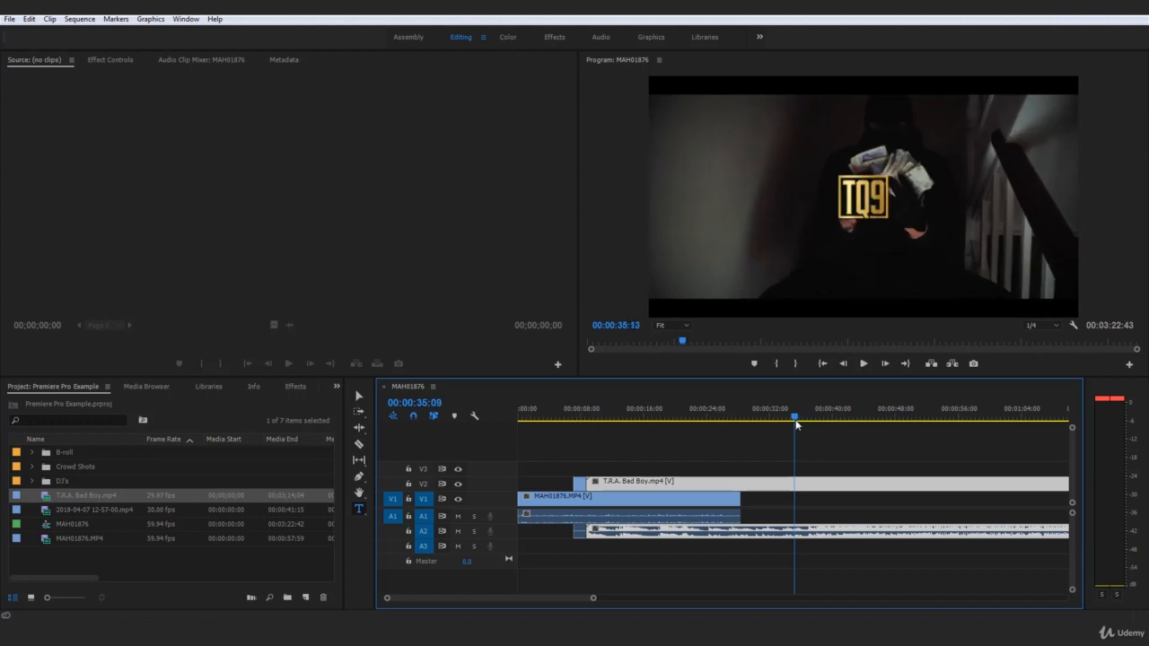
drag(796, 420, 800, 427)
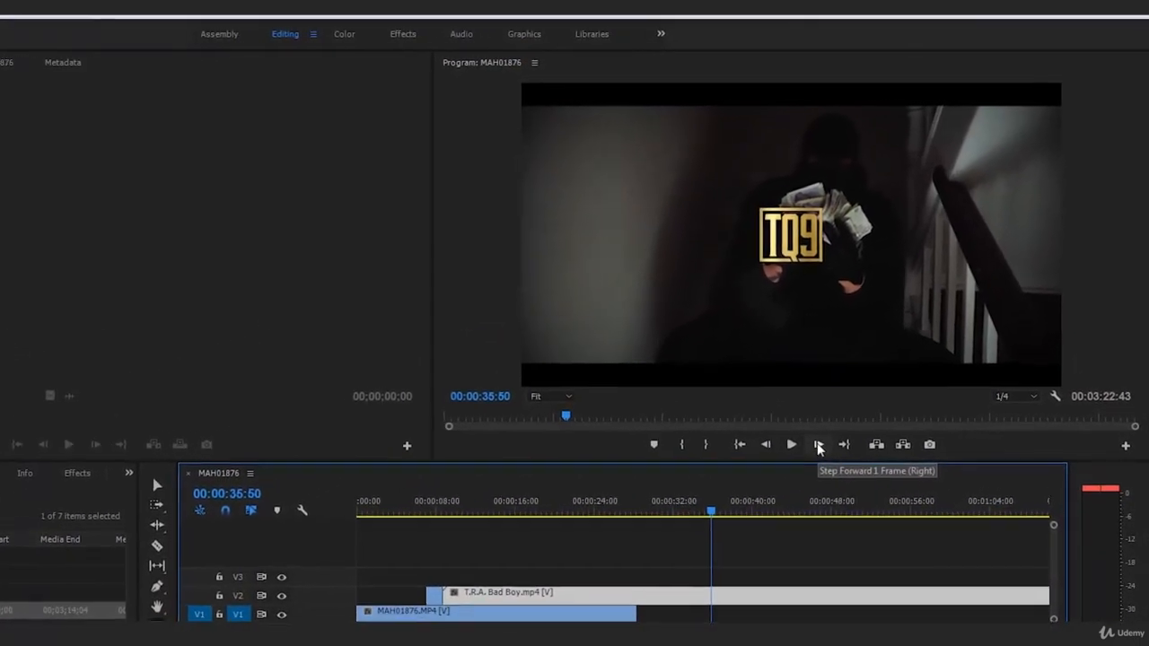
click(830, 431)
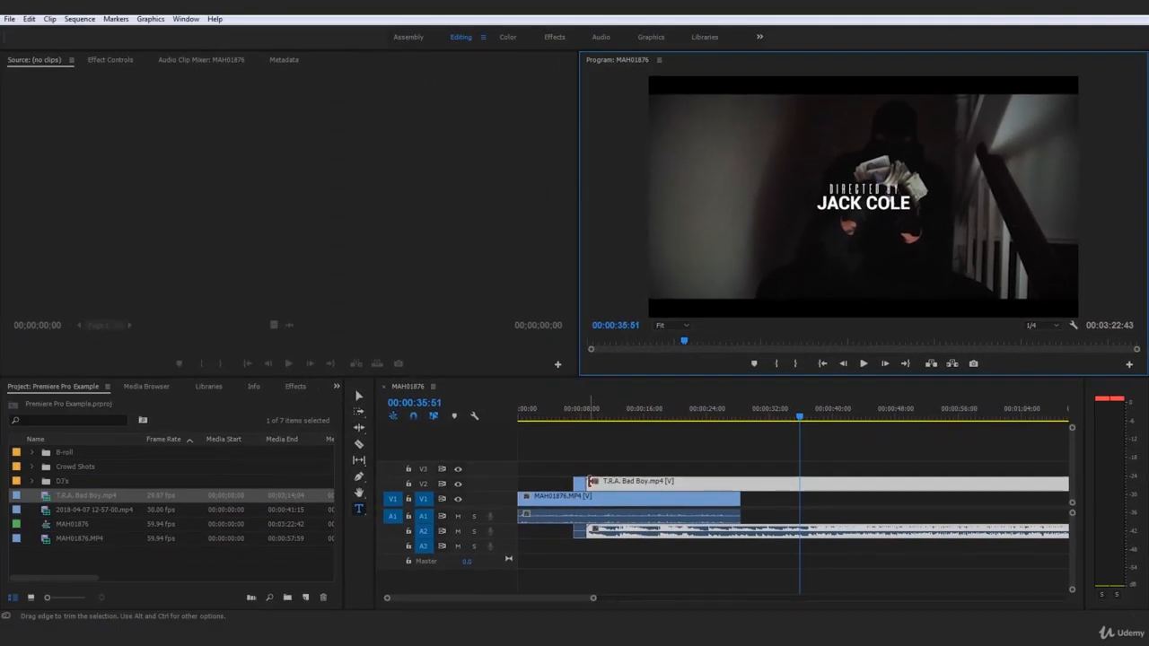
drag(589, 482, 800, 483)
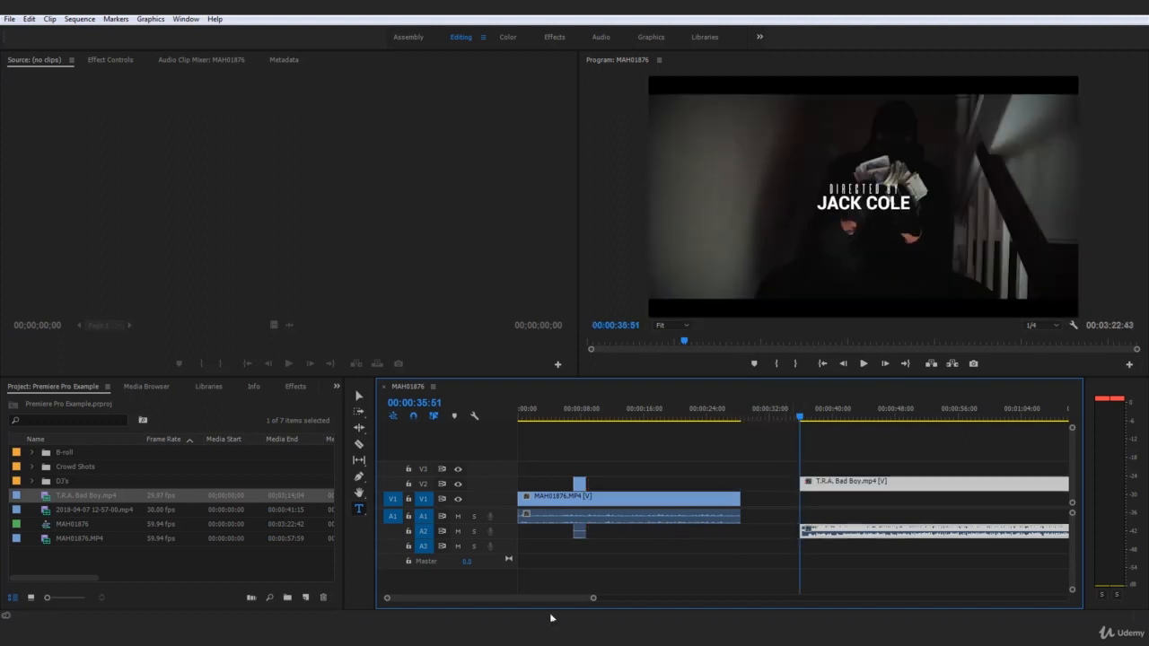
Step: Trim the end of T.R.A. Bad Boy.mp4 to 00:00:38:08, just before the shot changes, and move it directly after the first V2 overlay
drag(592, 597, 624, 598)
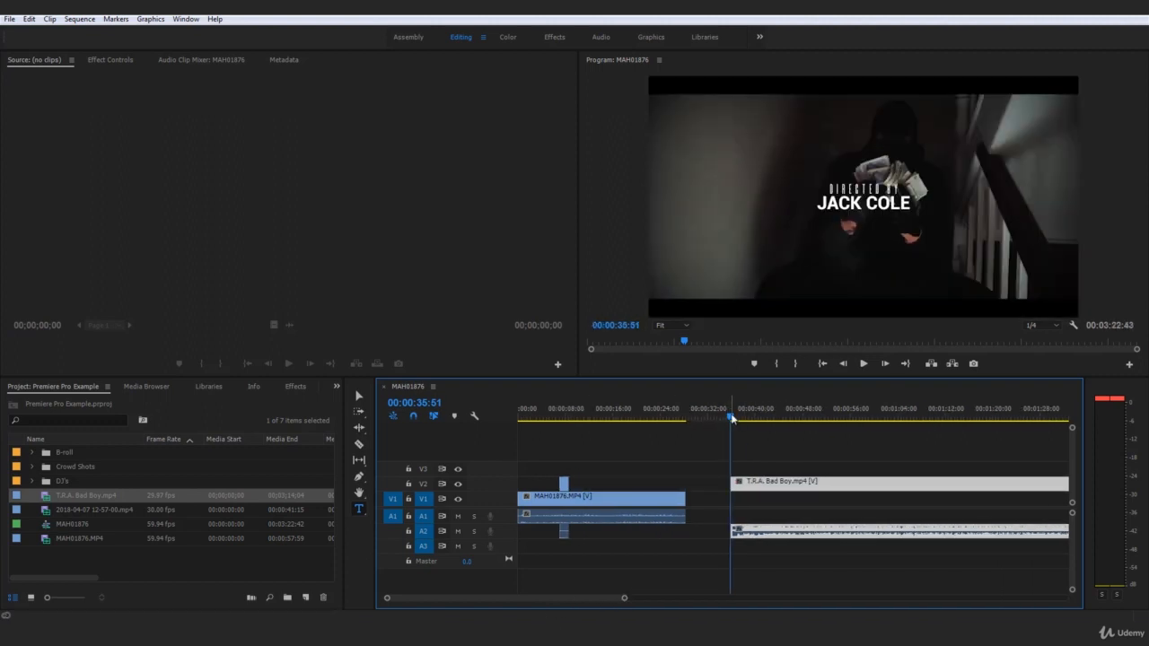
drag(732, 418, 746, 420)
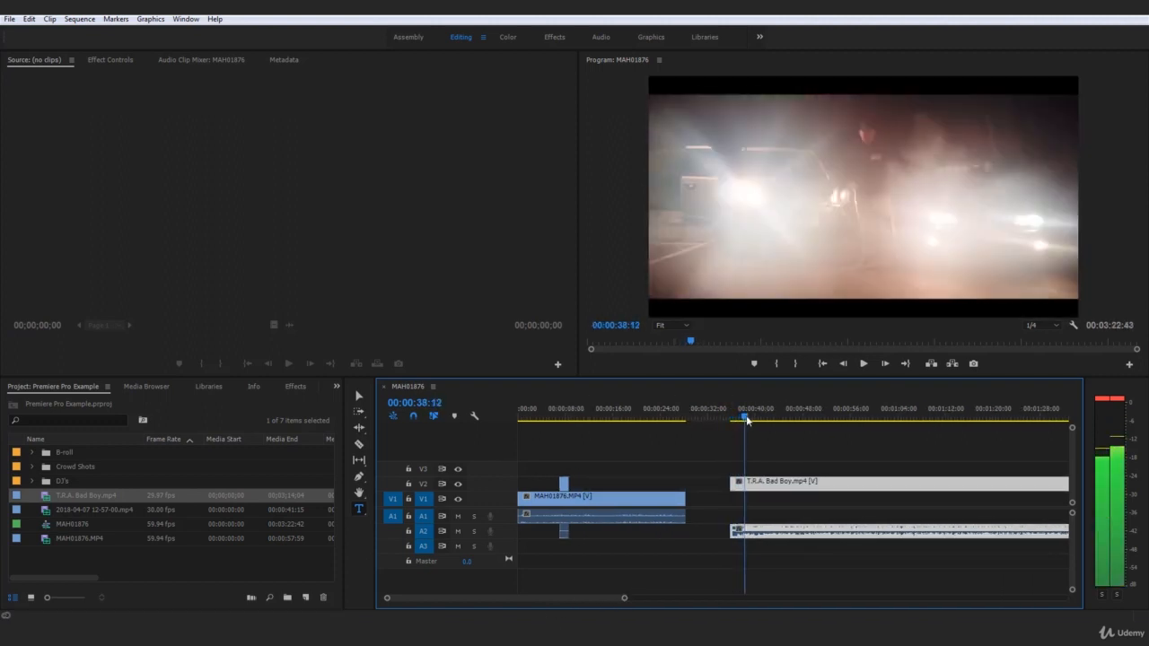
click(844, 363)
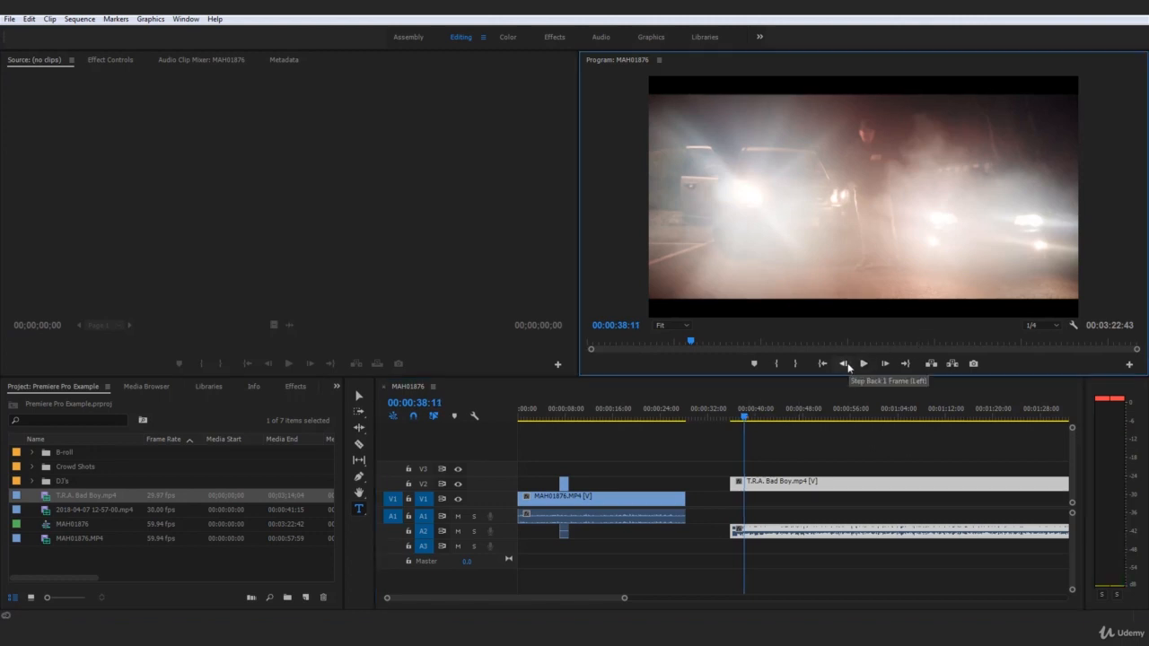
click(844, 365)
click(844, 365)
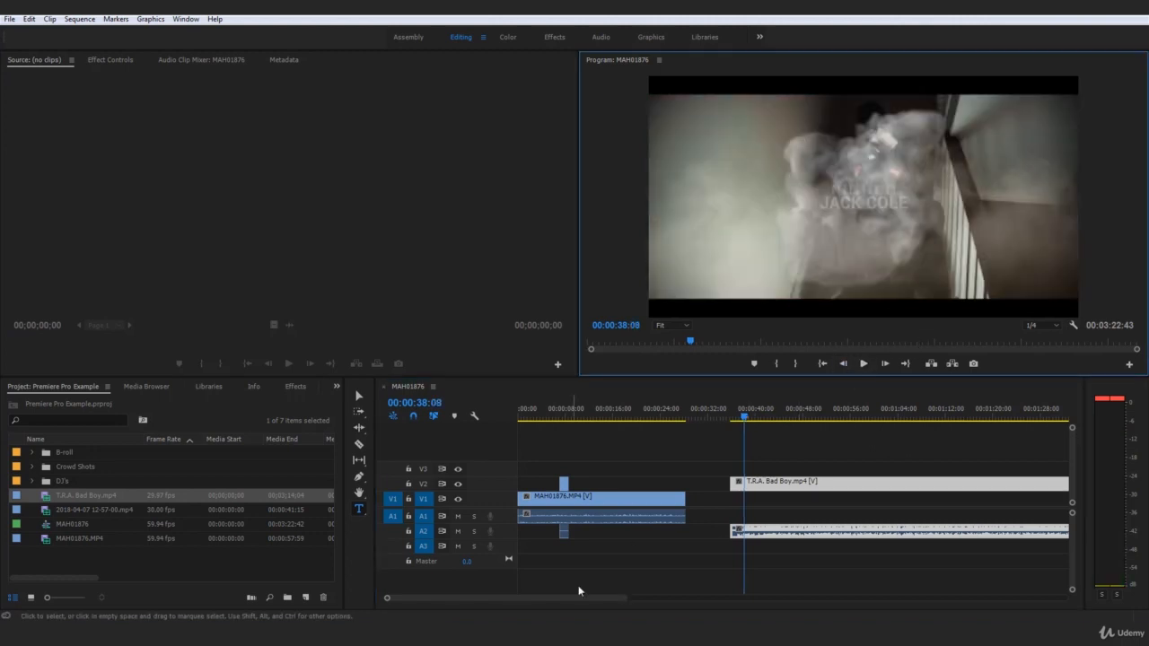
drag(624, 597, 1035, 552)
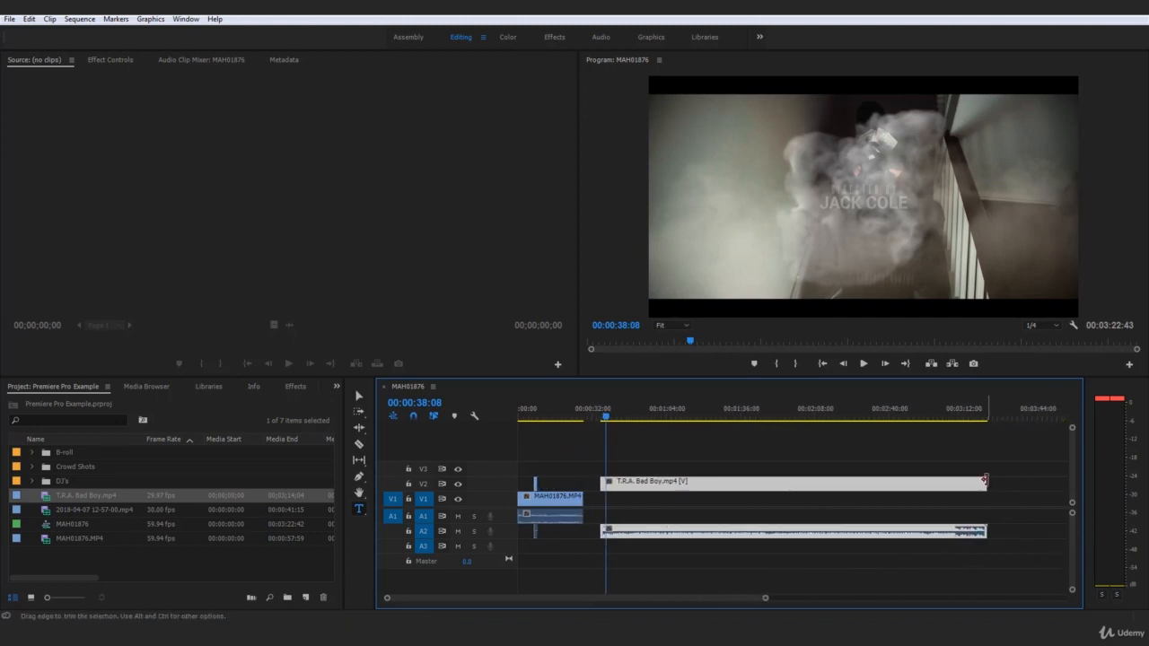
drag(985, 480, 607, 479)
drag(765, 598, 592, 599)
drag(809, 484, 595, 484)
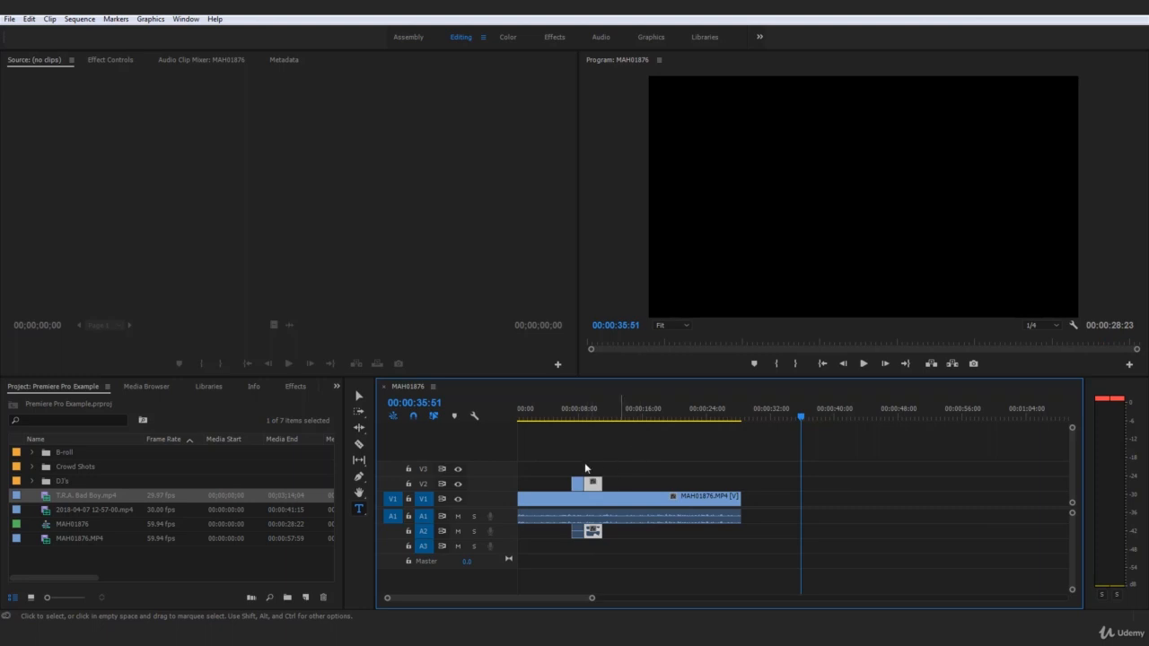
Step: Play the sequence from 00:00:06:01 across both V2 overlays to check how the picture and sound fit
click(565, 416)
click(571, 415)
click(692, 454)
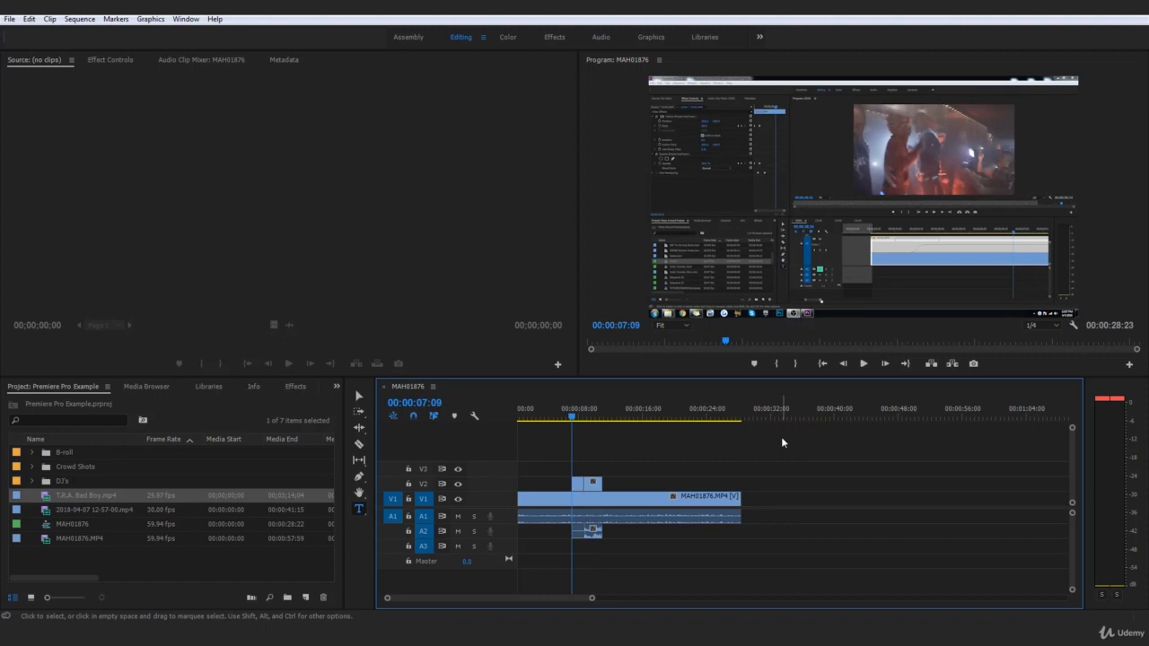
click(563, 416)
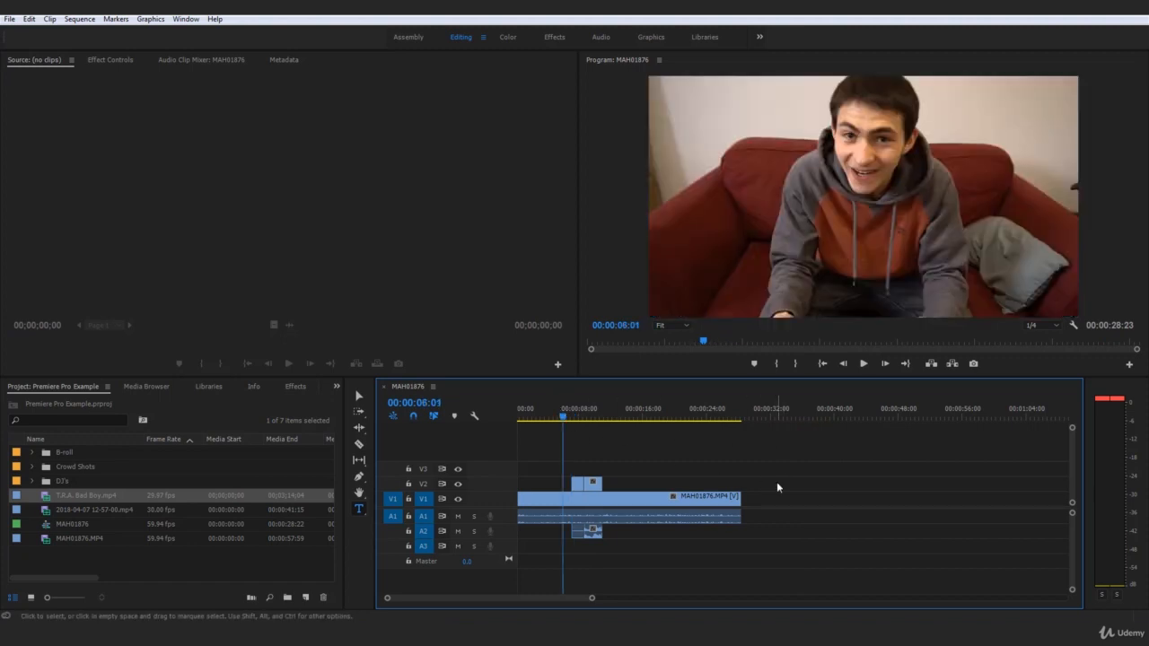
key(space)
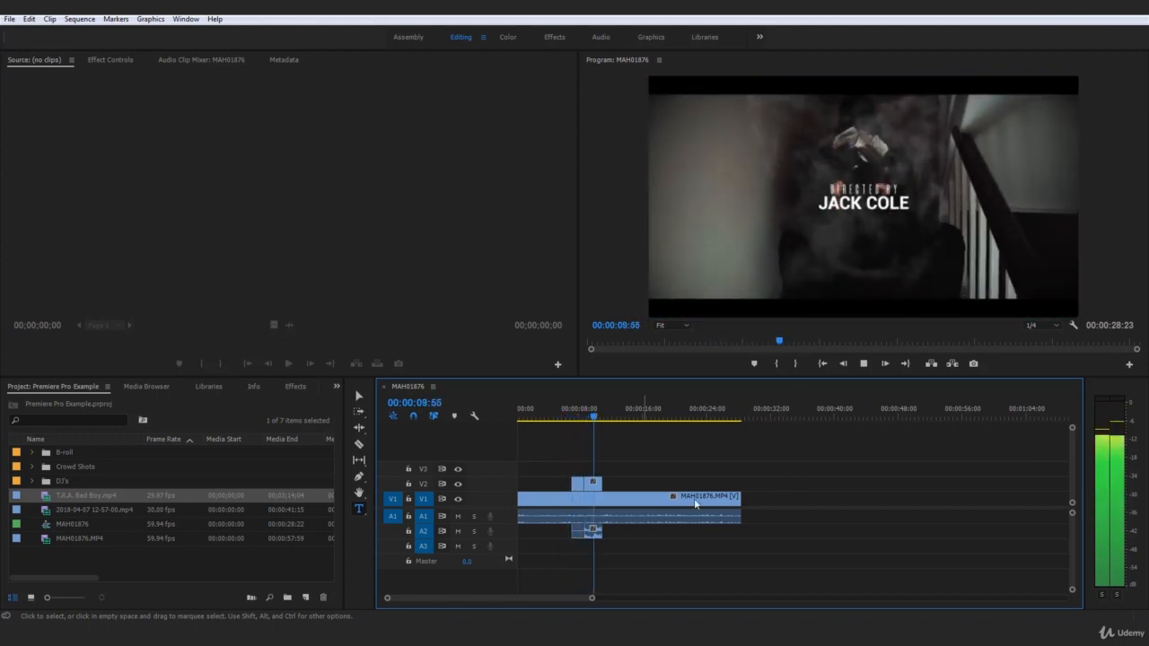
key(space)
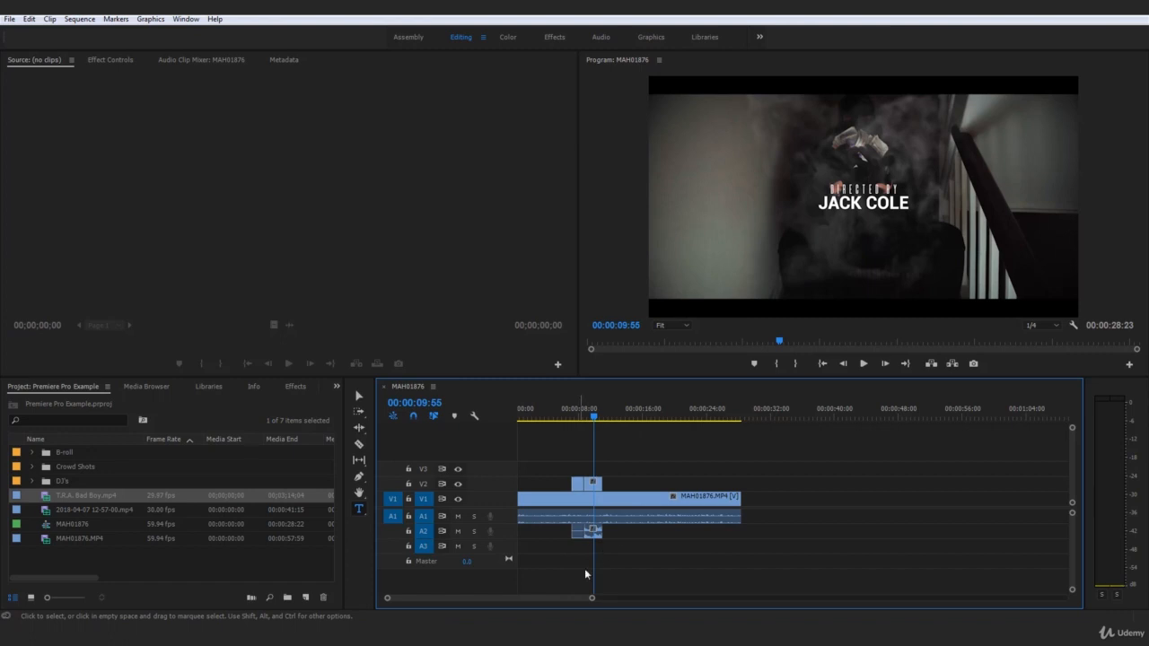
Step: Mute audio track A2 and replay the sequence from 00:00:05:43 past the end of the second overlay
click(459, 531)
click(562, 416)
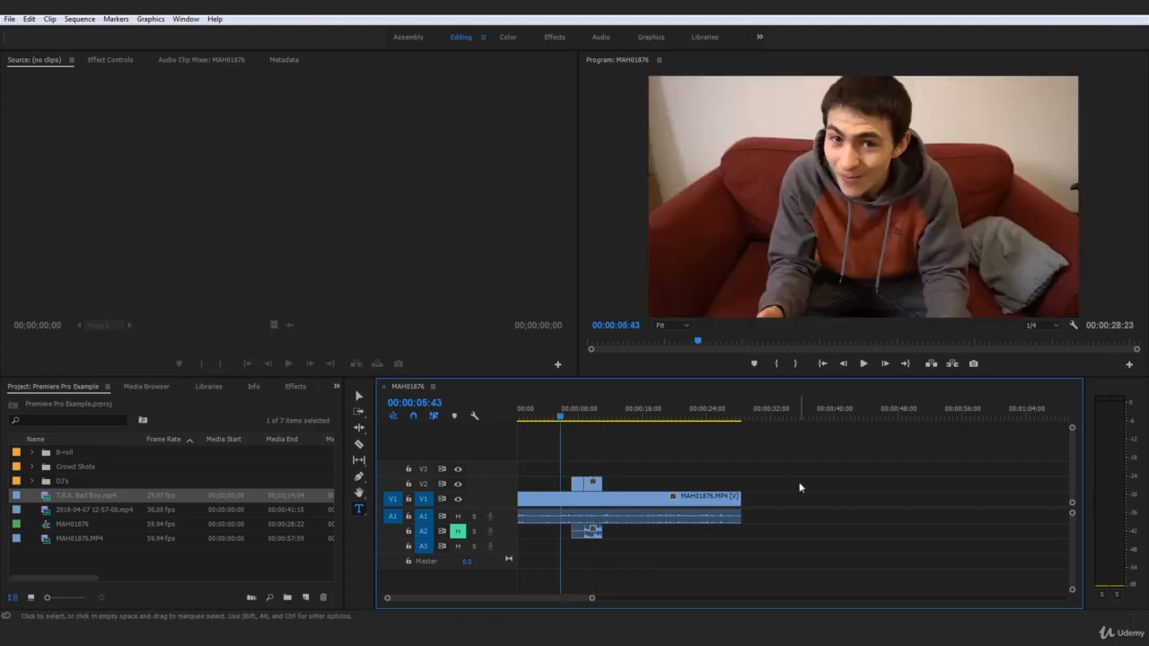
key(space)
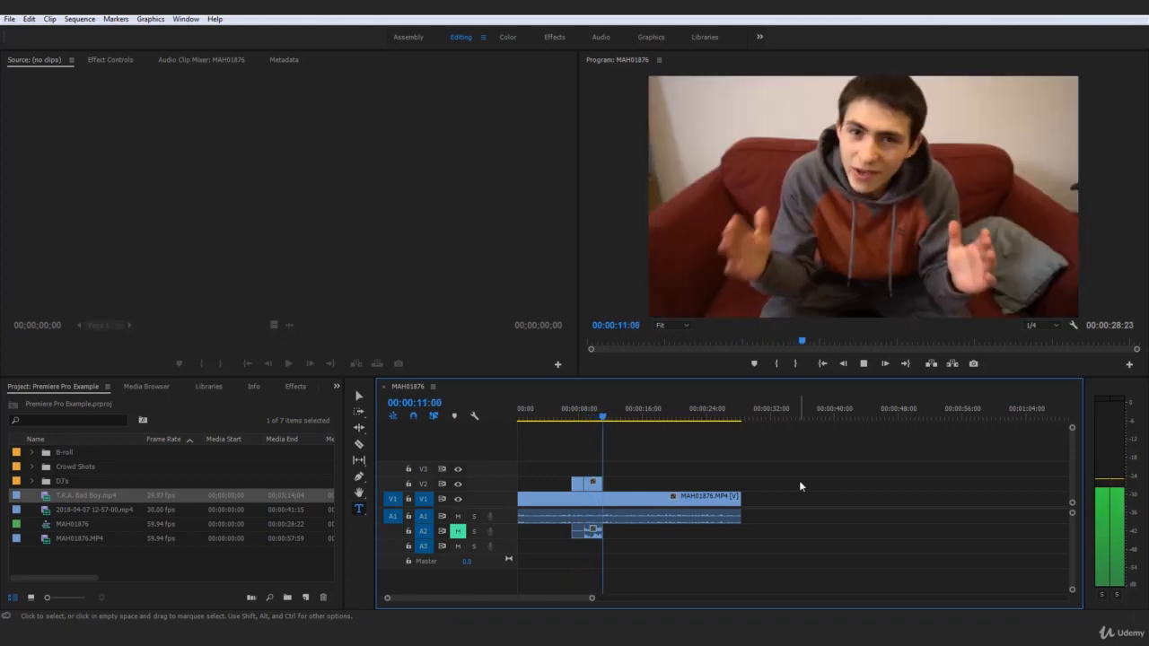
click(603, 419)
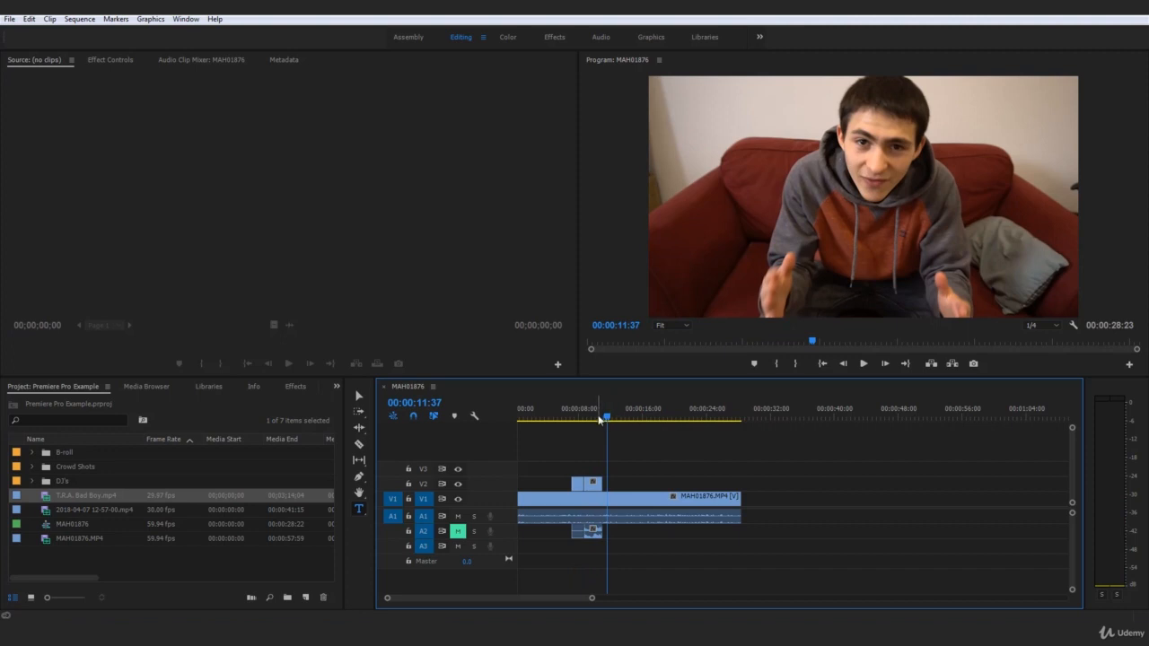
click(594, 419)
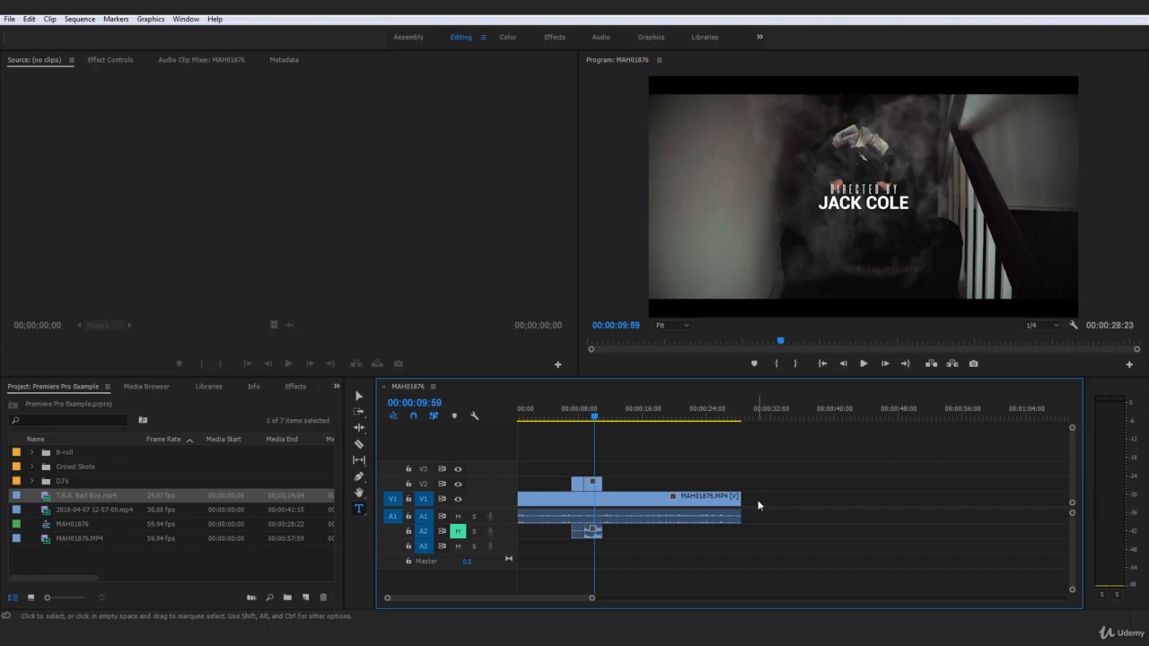
Step: Import the channel-page screenshot image and place it on V2 directly after T.R.A. Bad Boy.mp4, with the playhead at 00:00:11:33
drag(86, 496, 186, 559)
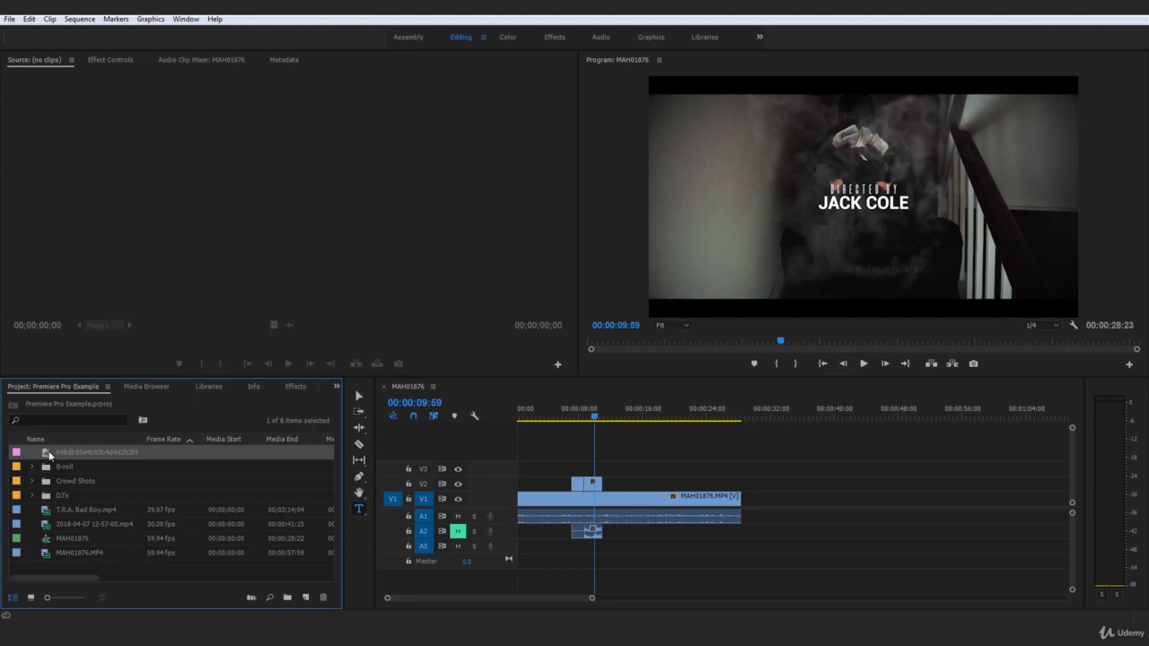
drag(49, 456, 613, 490)
click(607, 416)
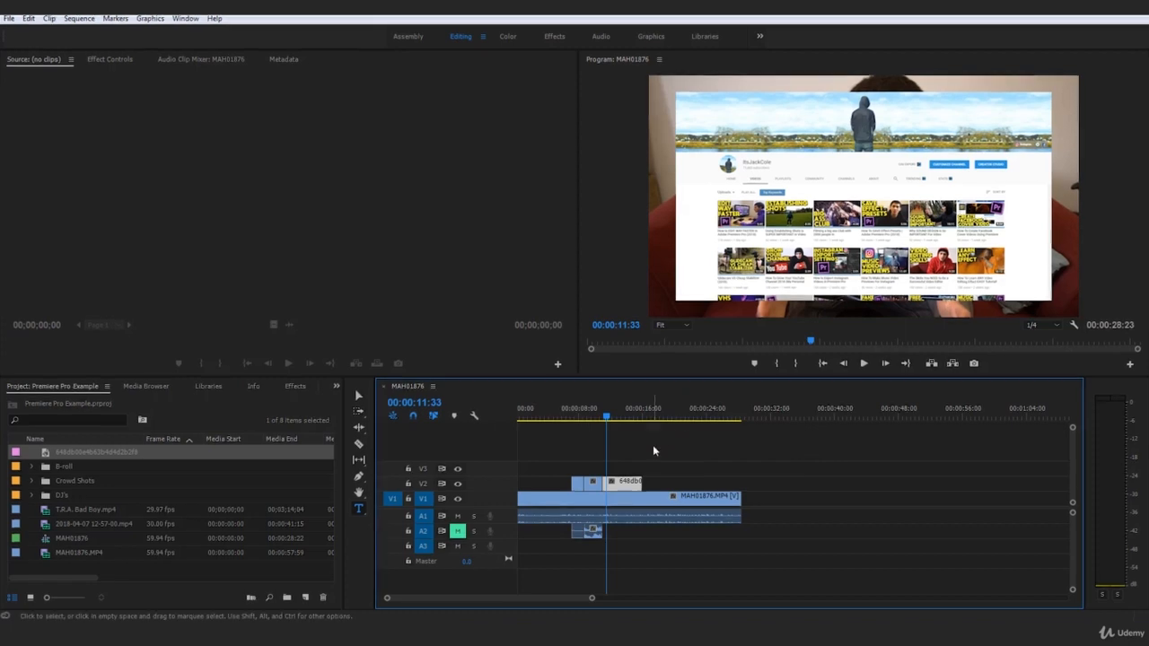
Step: Apply Set to Frame Size to the channel-page image and set its Scale to 120
right_click(627, 483)
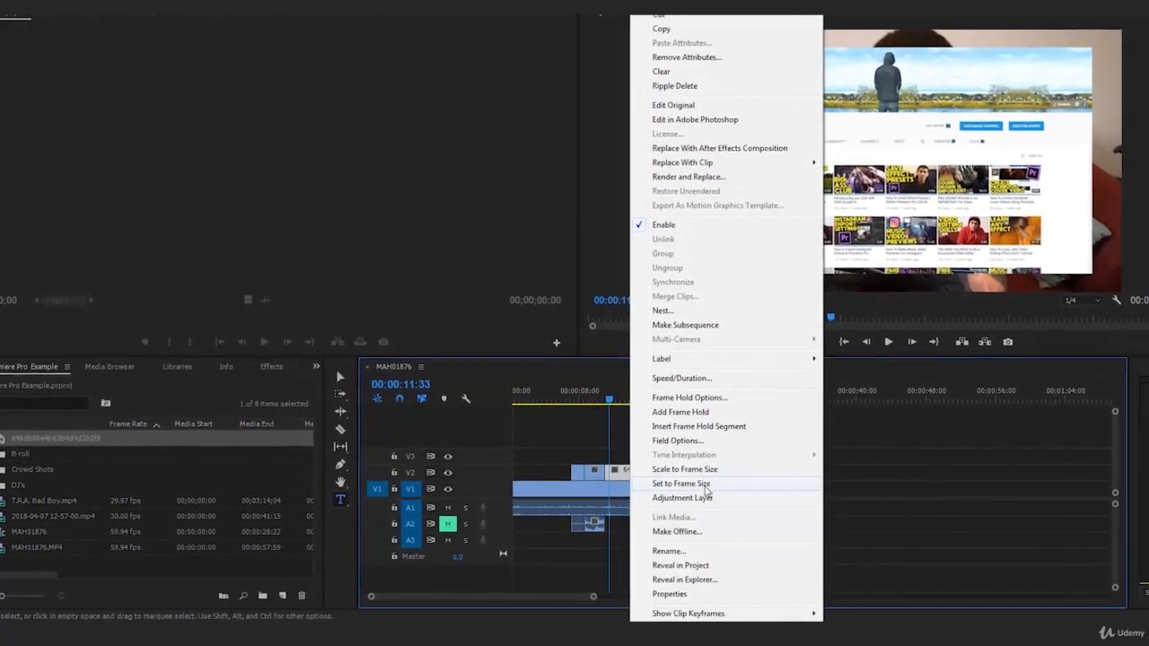
click(680, 486)
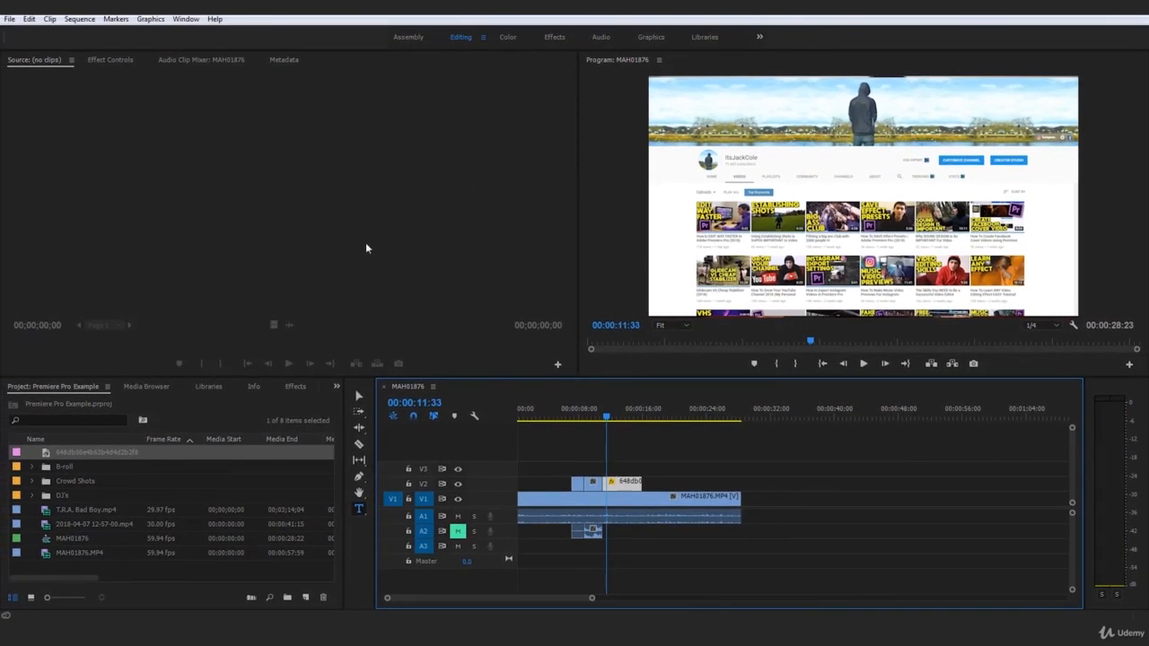
click(112, 60)
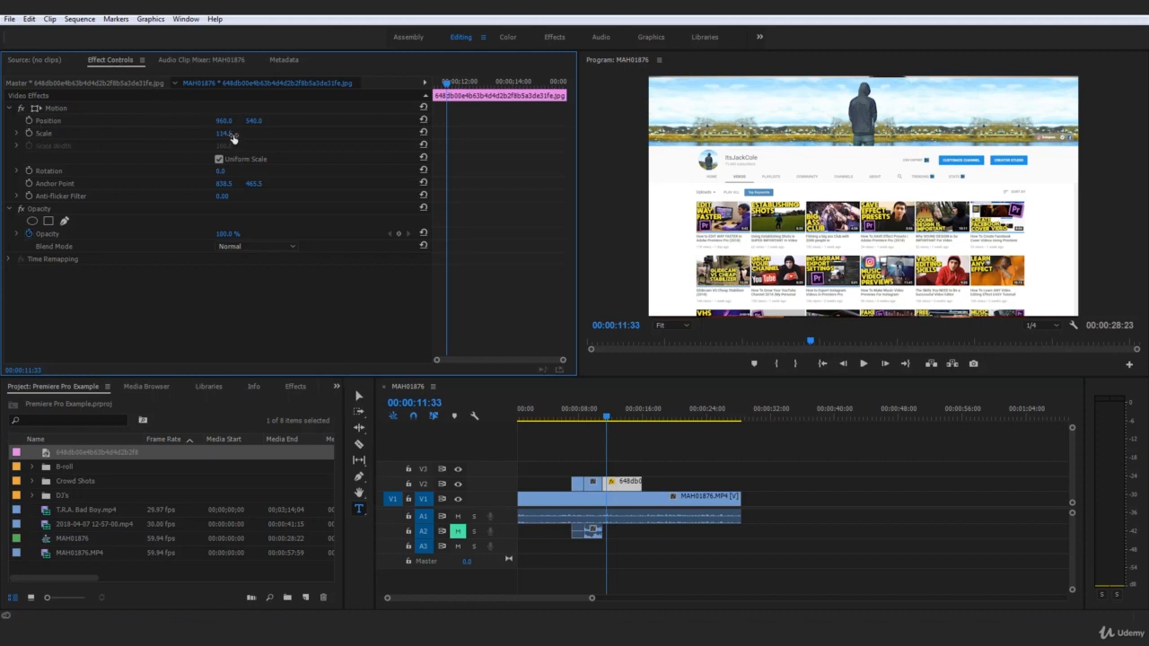
click(228, 134)
key(Return)
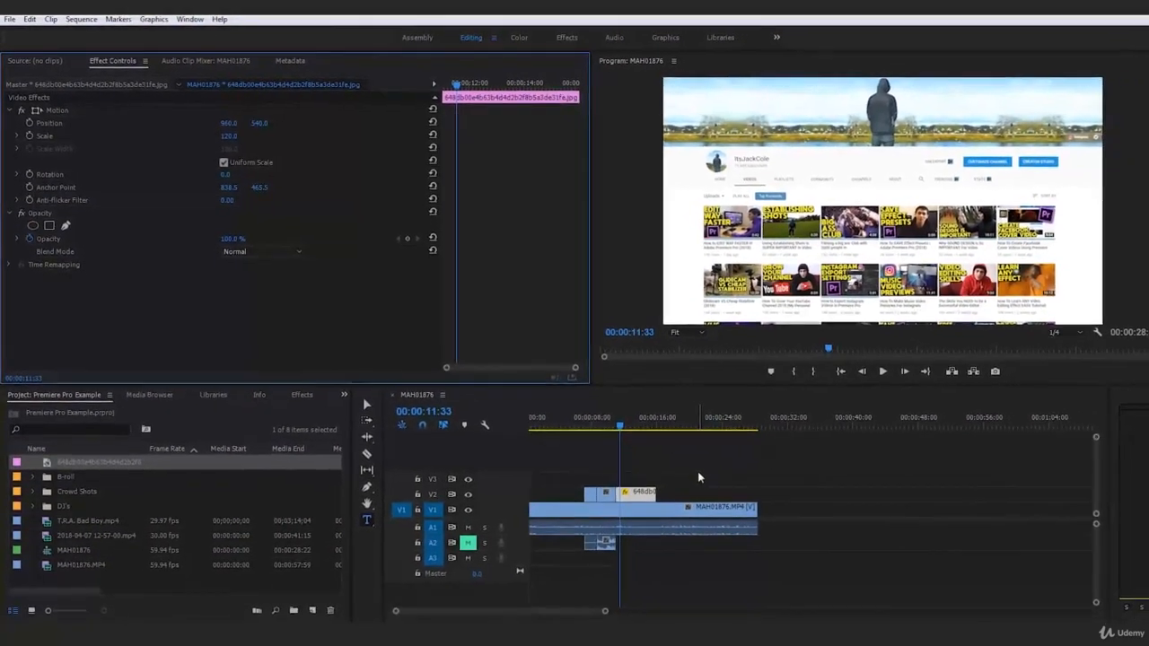
Step: Play the channel-page image from 00:00:11:02 to find its cut-off point, and trim its end to 00:00:14:11
click(602, 412)
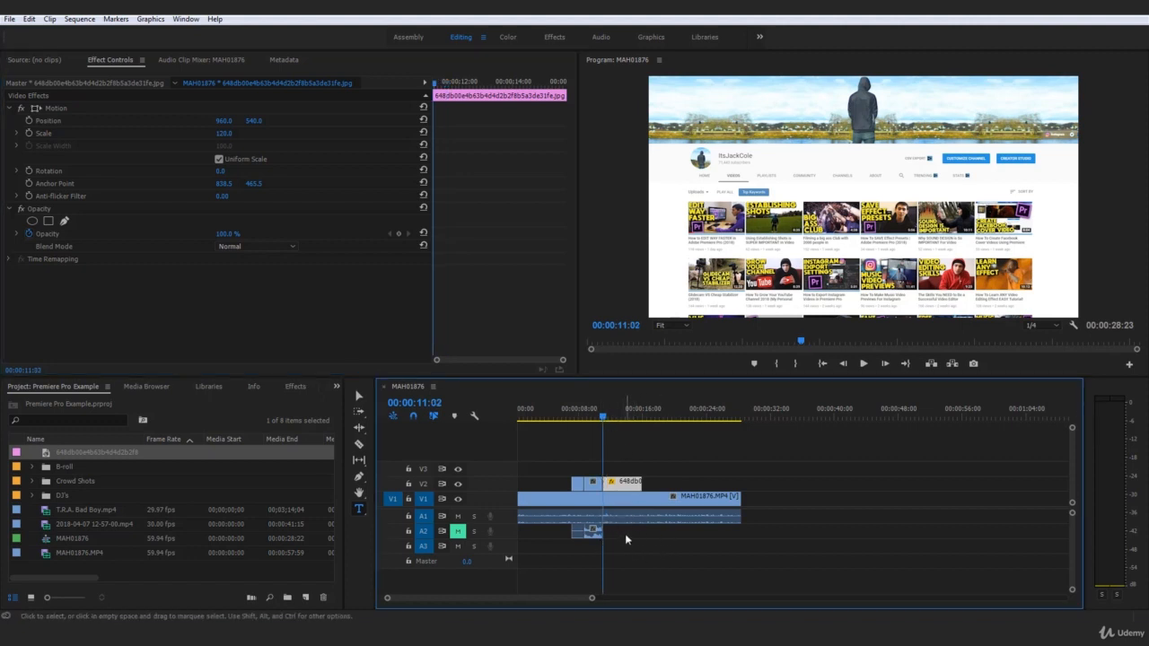
click(795, 531)
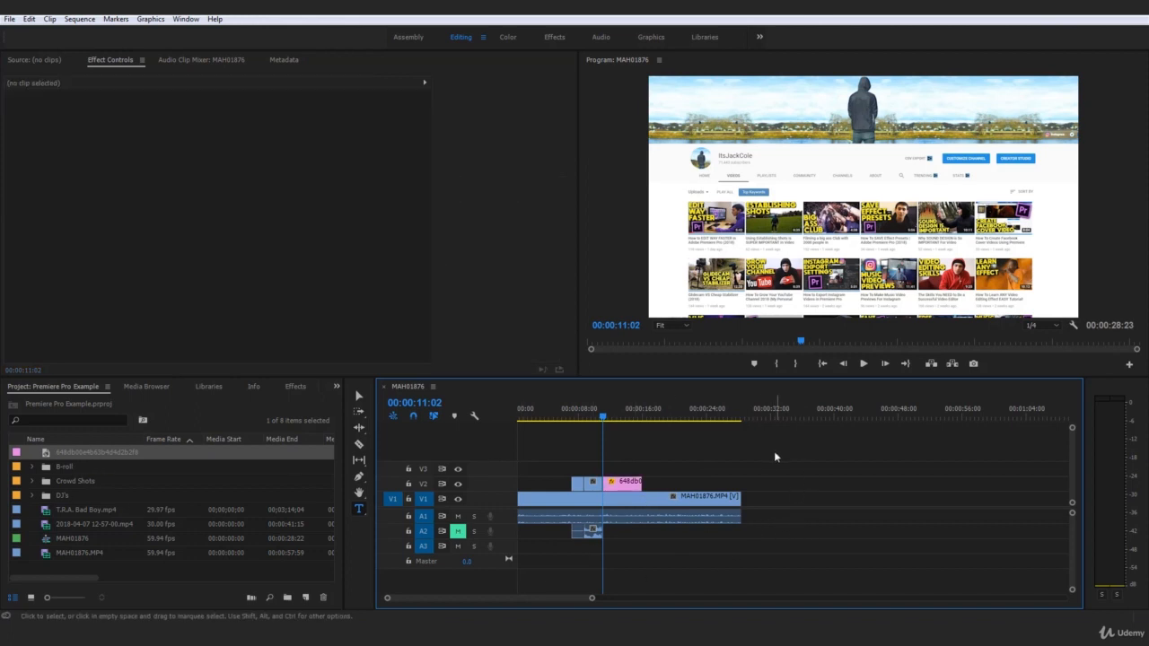
key(space)
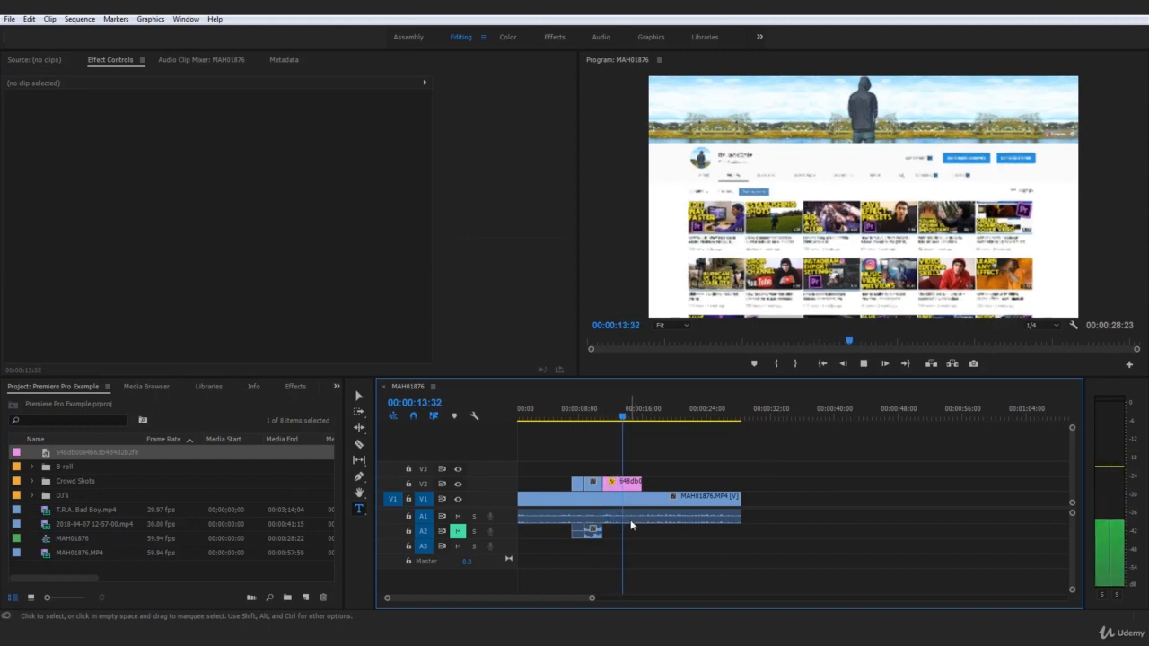
key(space)
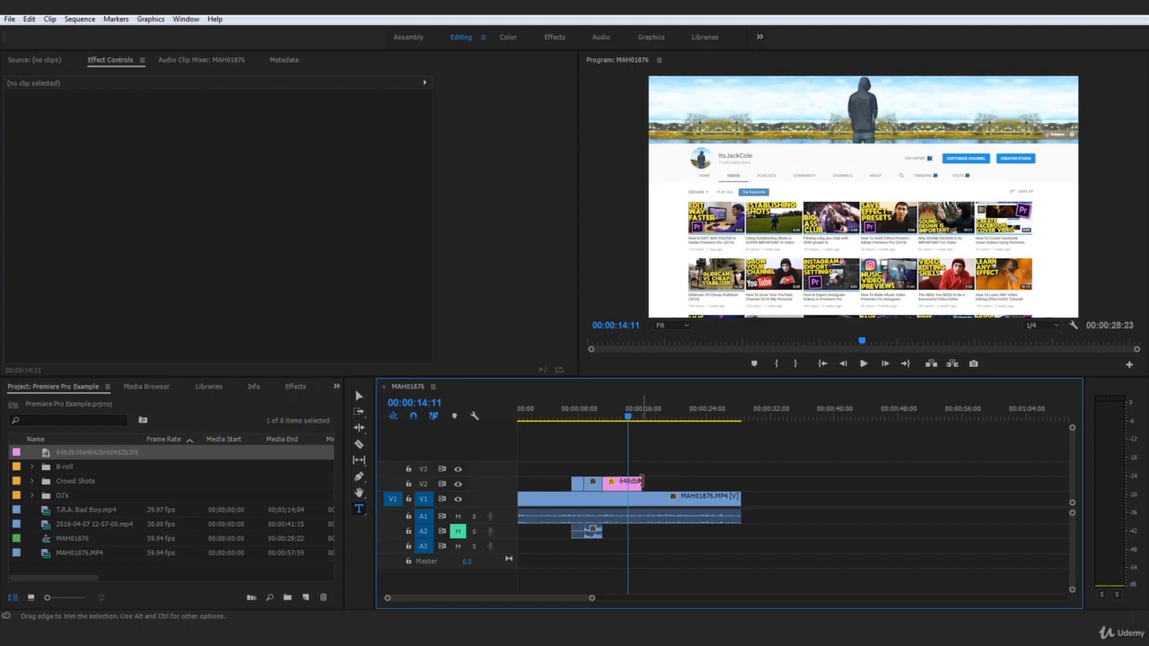
drag(639, 482, 626, 481)
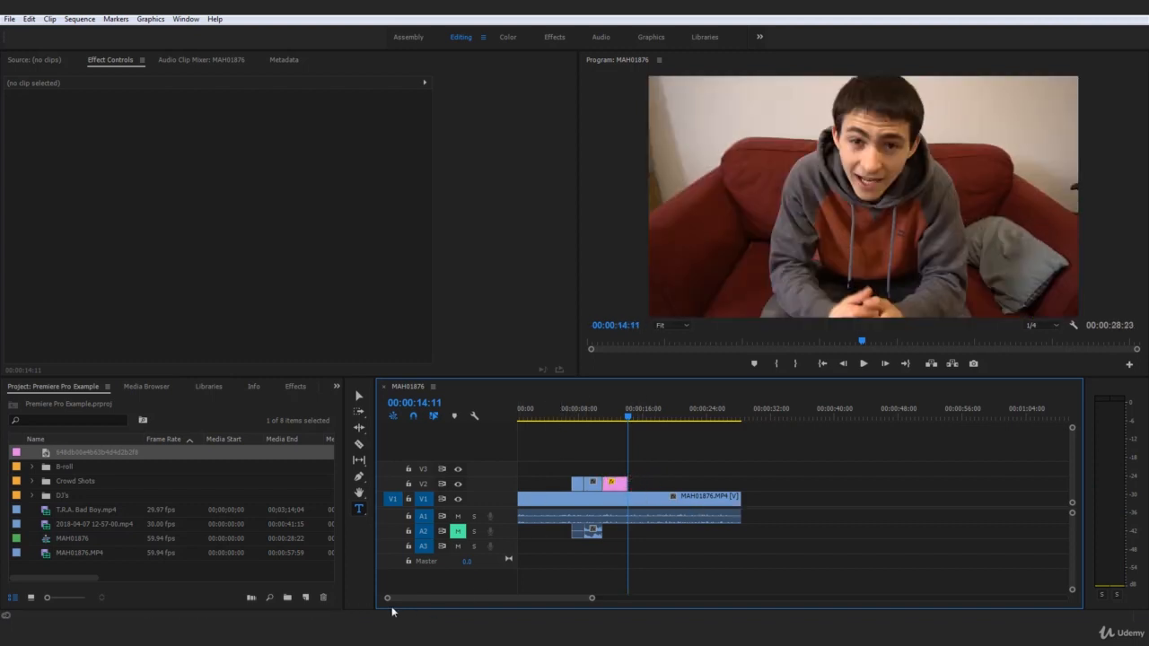
Step: Play the sequence from the beginning through all three V2 overlays, and return the playhead to just before the first one
mouse_move(387, 599)
mouse_down()
mouse_move(371, 598)
mouse_move(387, 592)
mouse_up()
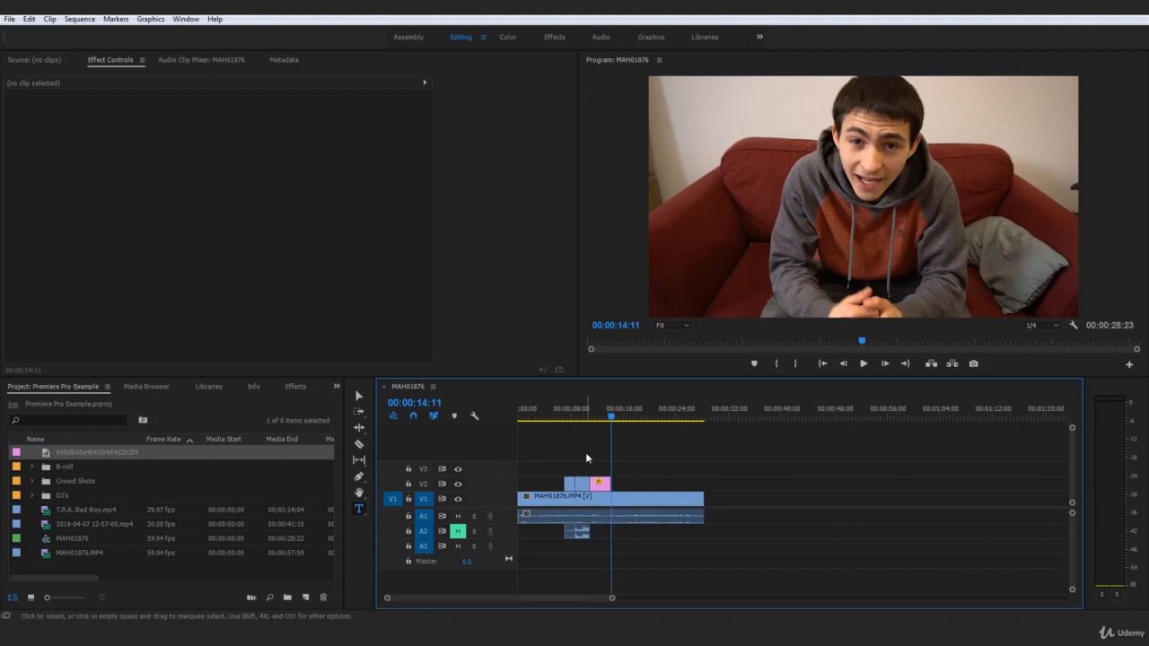
drag(551, 415, 510, 423)
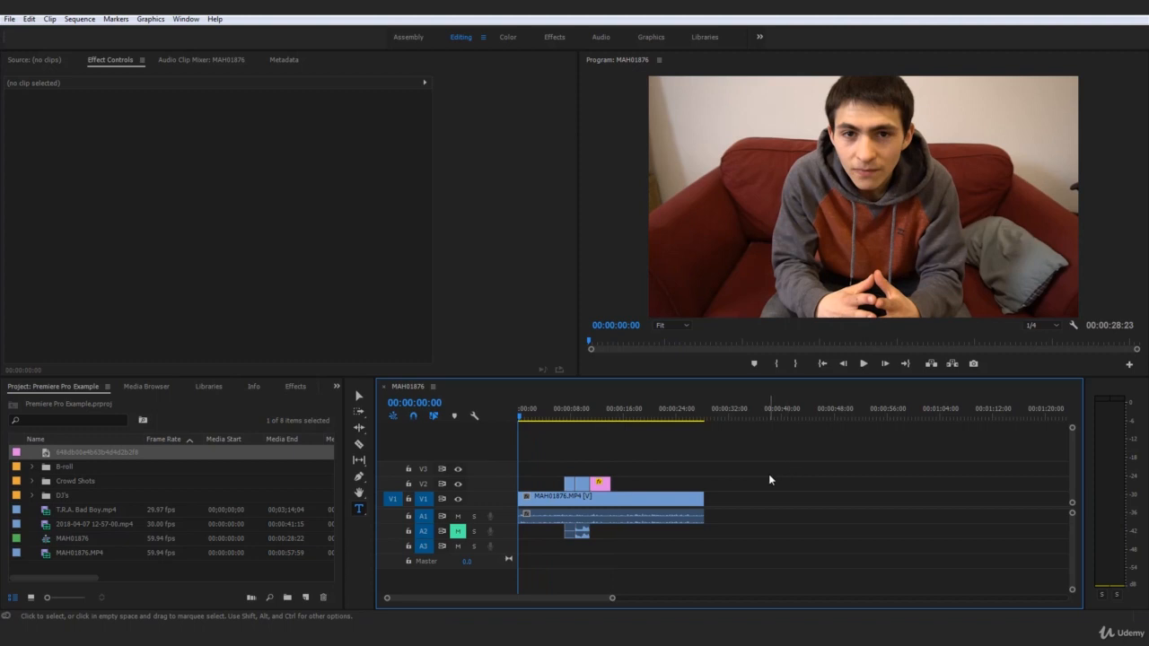
key(space)
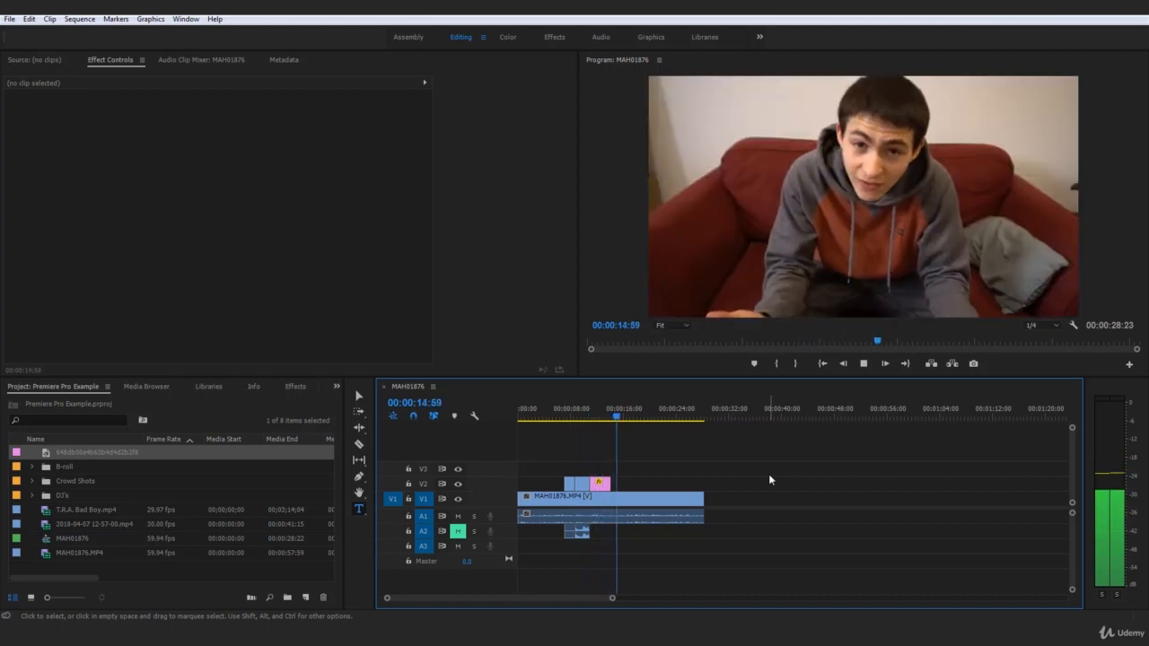
key(space)
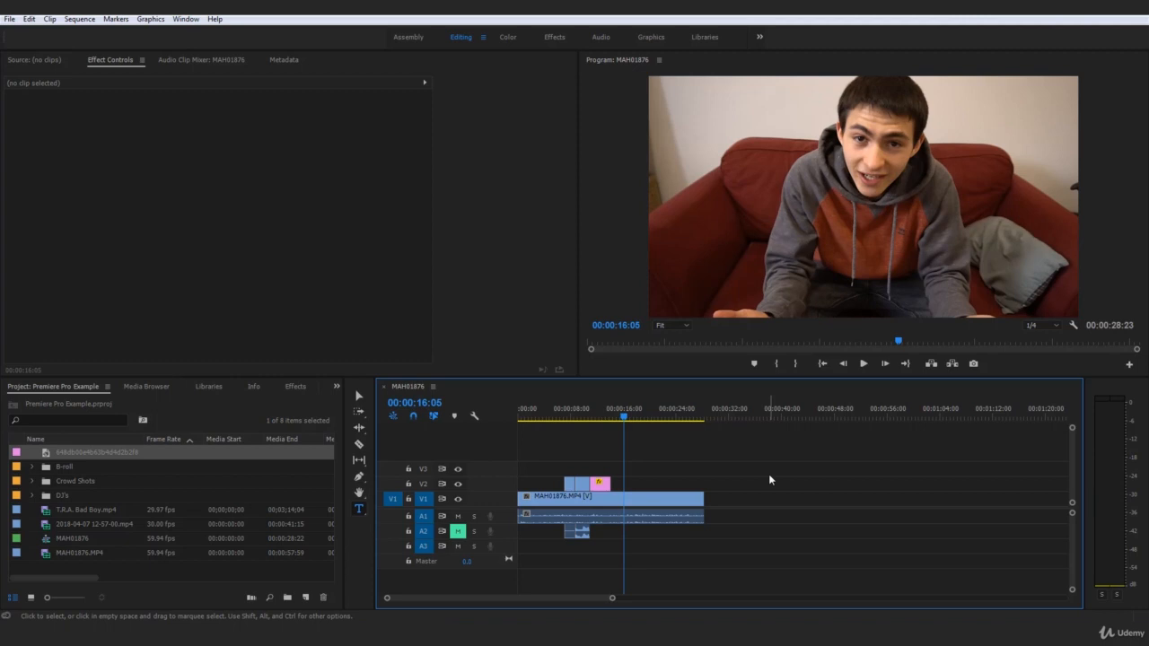
drag(571, 417, 562, 420)
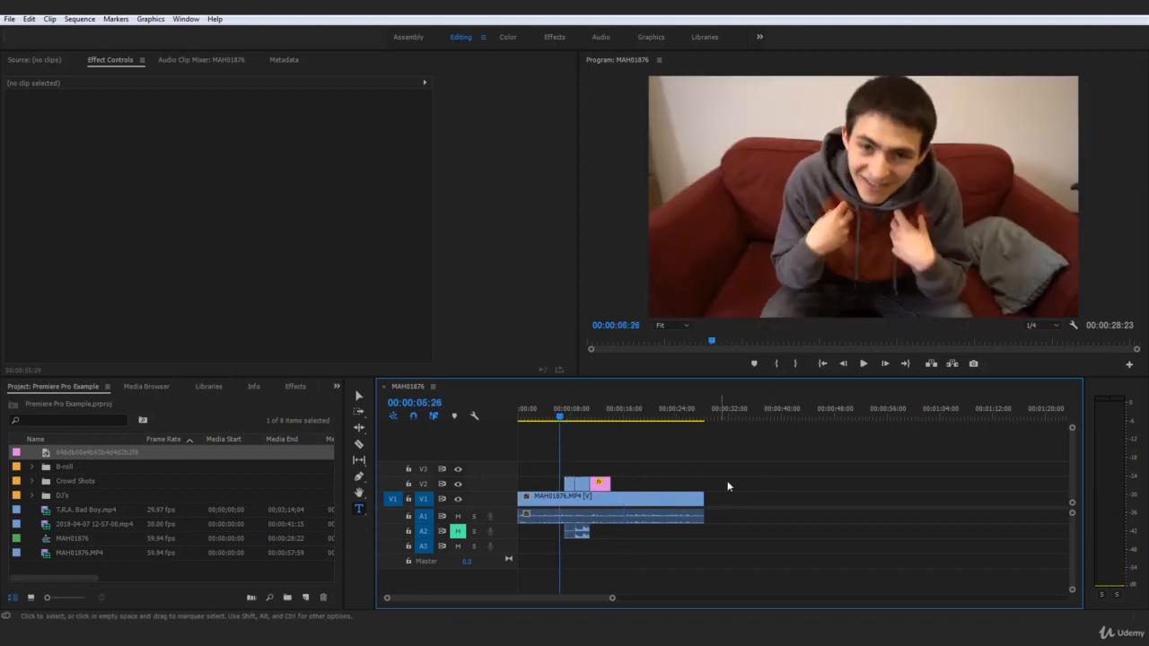
Step: Play the sequence into the first V2 overlay, move the playhead back to 00:00:07:43, and check the channel-page image's settings
key(space)
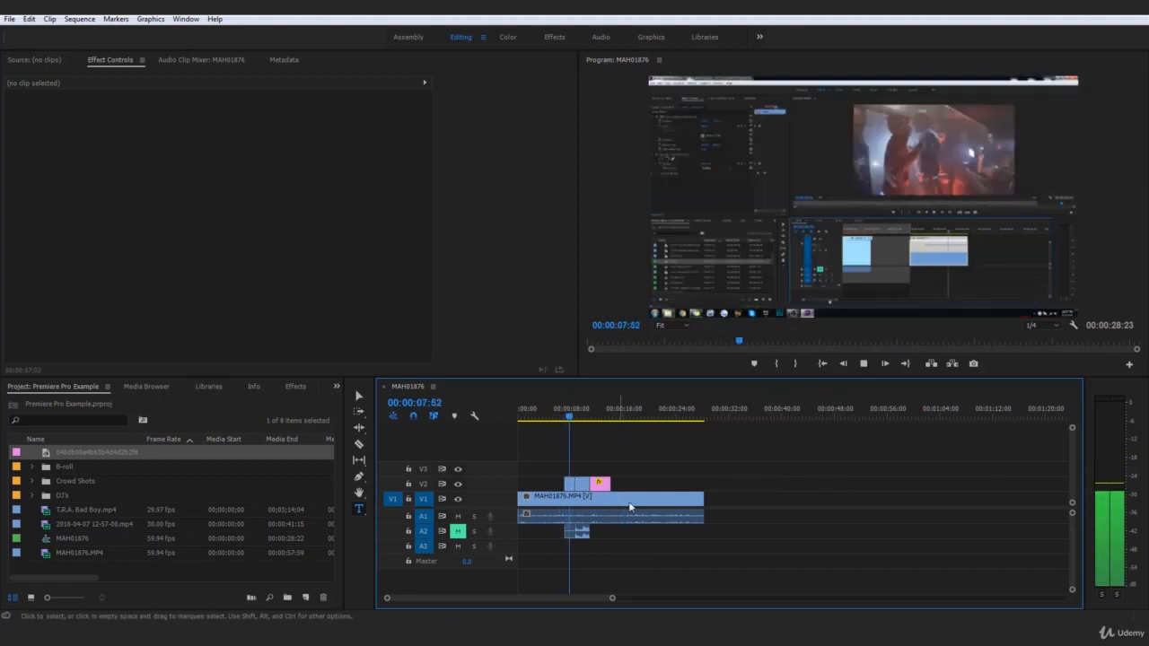
key(space)
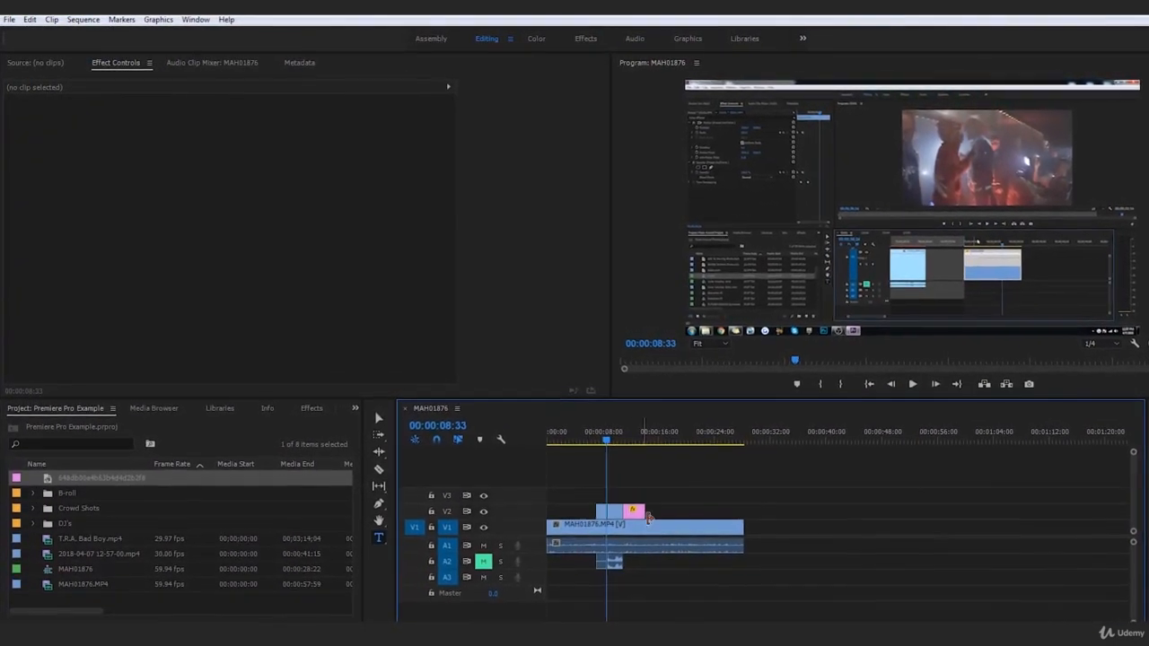
click(602, 442)
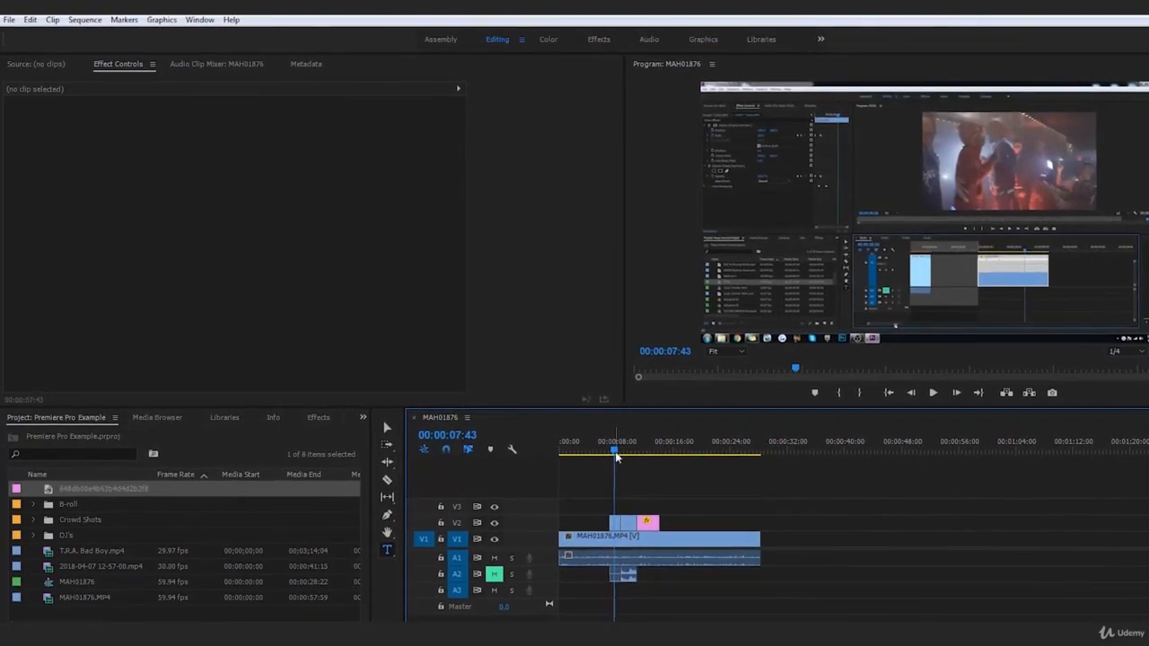
click(648, 523)
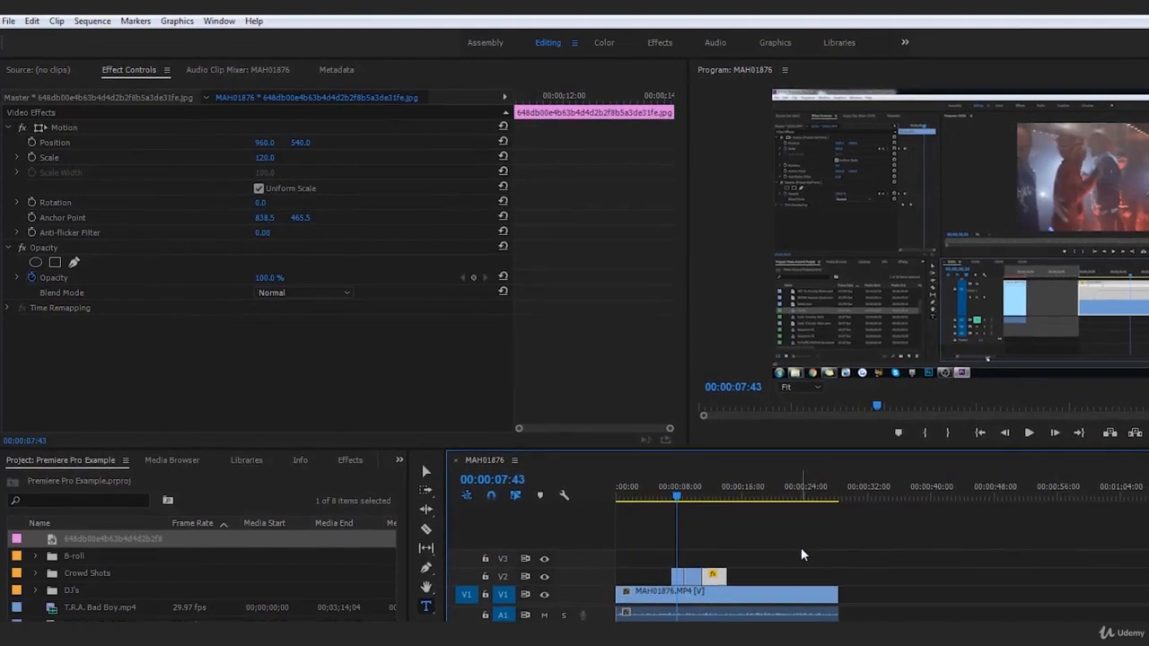
click(802, 550)
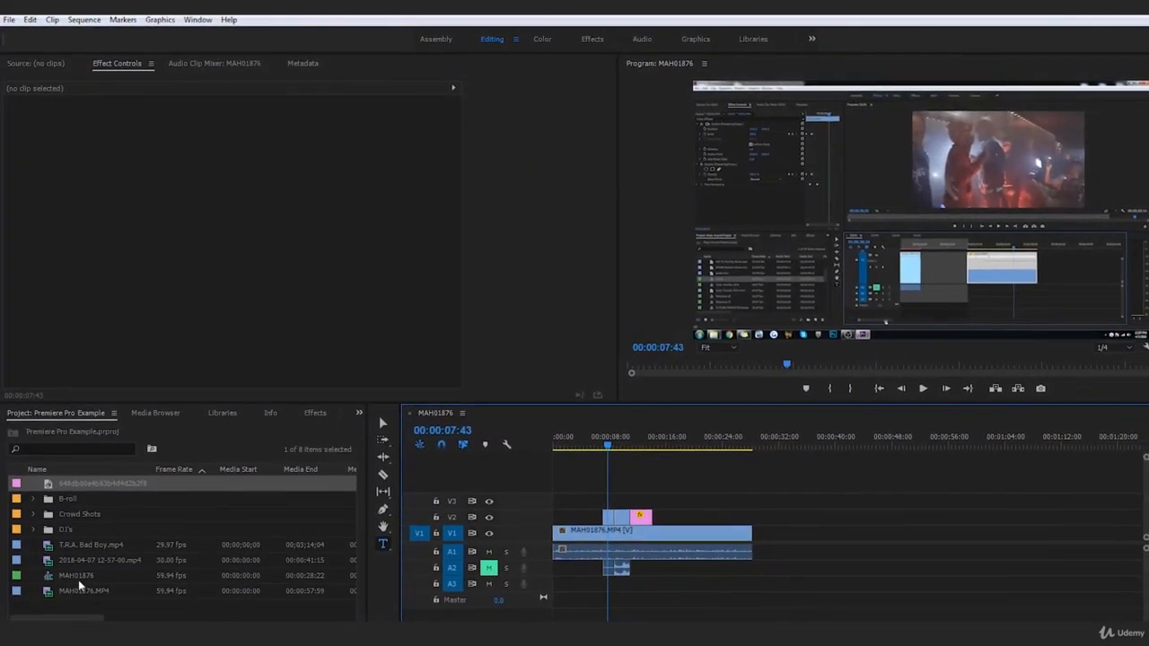
Step: Rename the MAH01876 sequence in the project as Talking Head
click(78, 577)
click(79, 575)
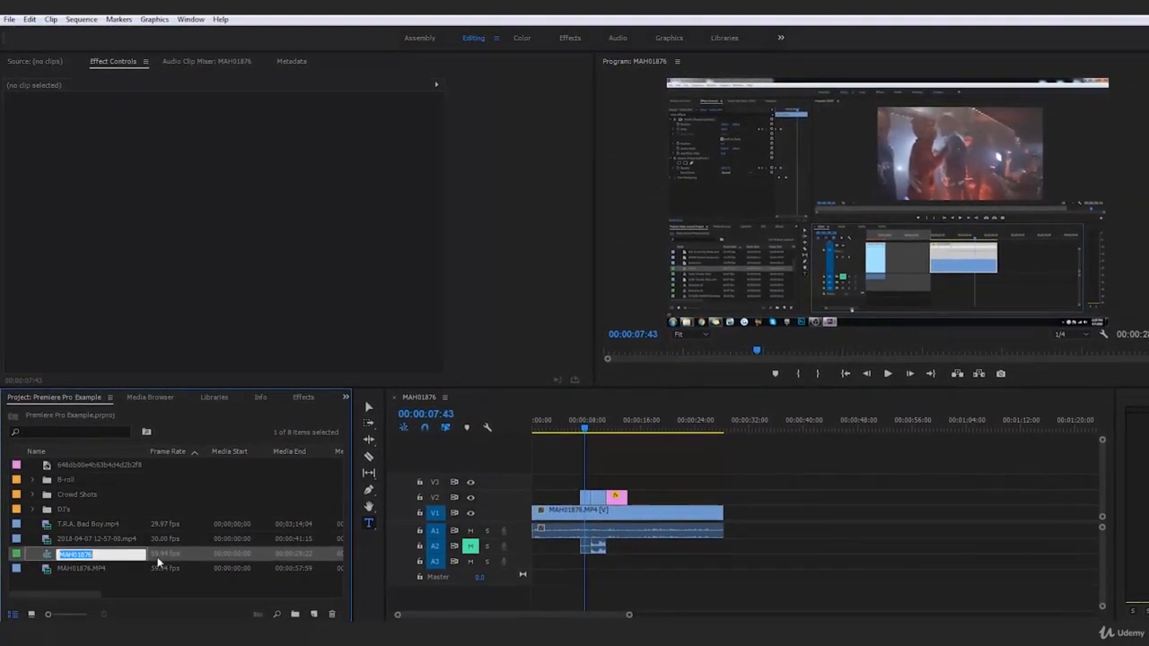
text(Talking Head)
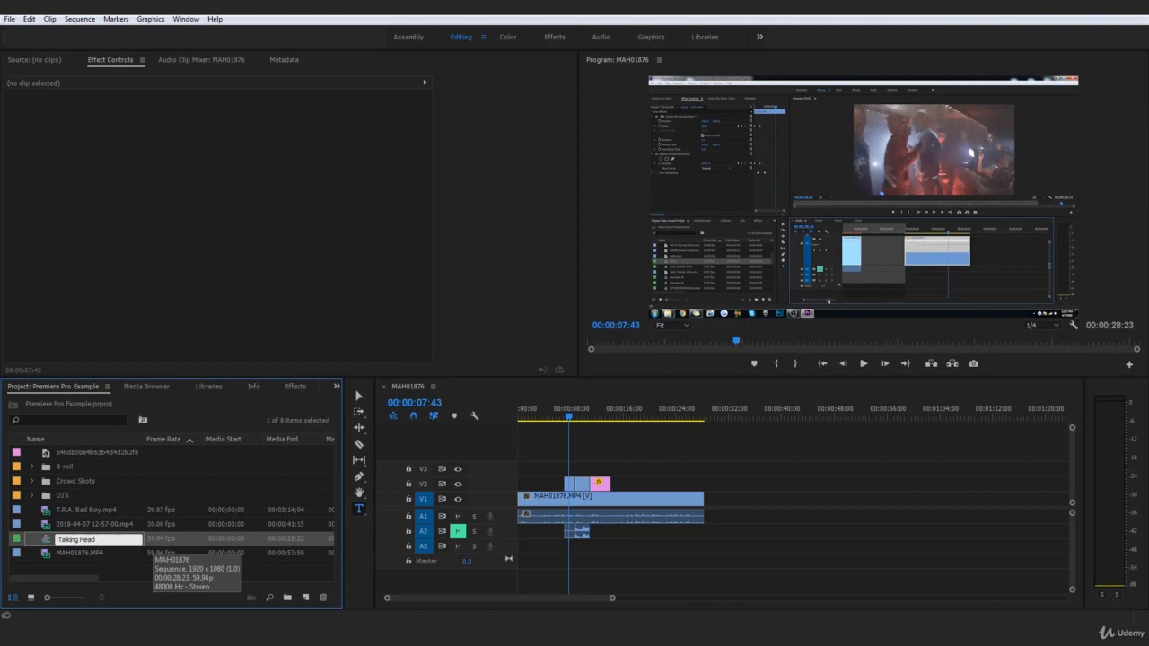
click(189, 577)
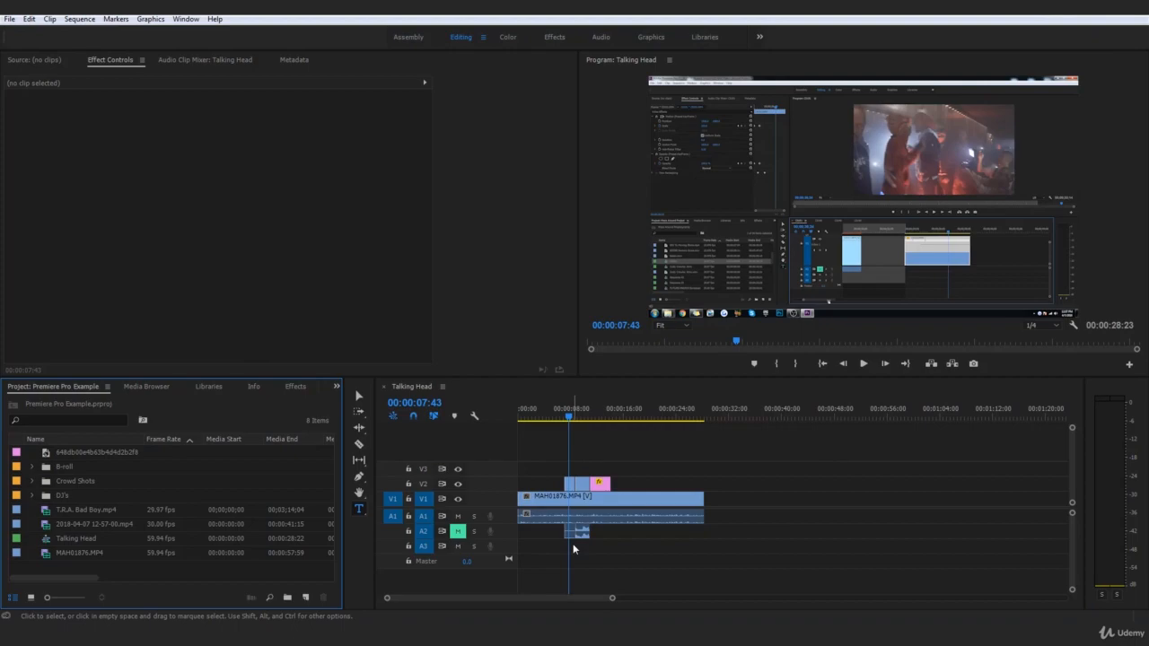
Step: Import the Otis McDonald - Not For Nothing music file from the desktop's TQ9 folder and place it on A3 at the sequence start
click(51, 634)
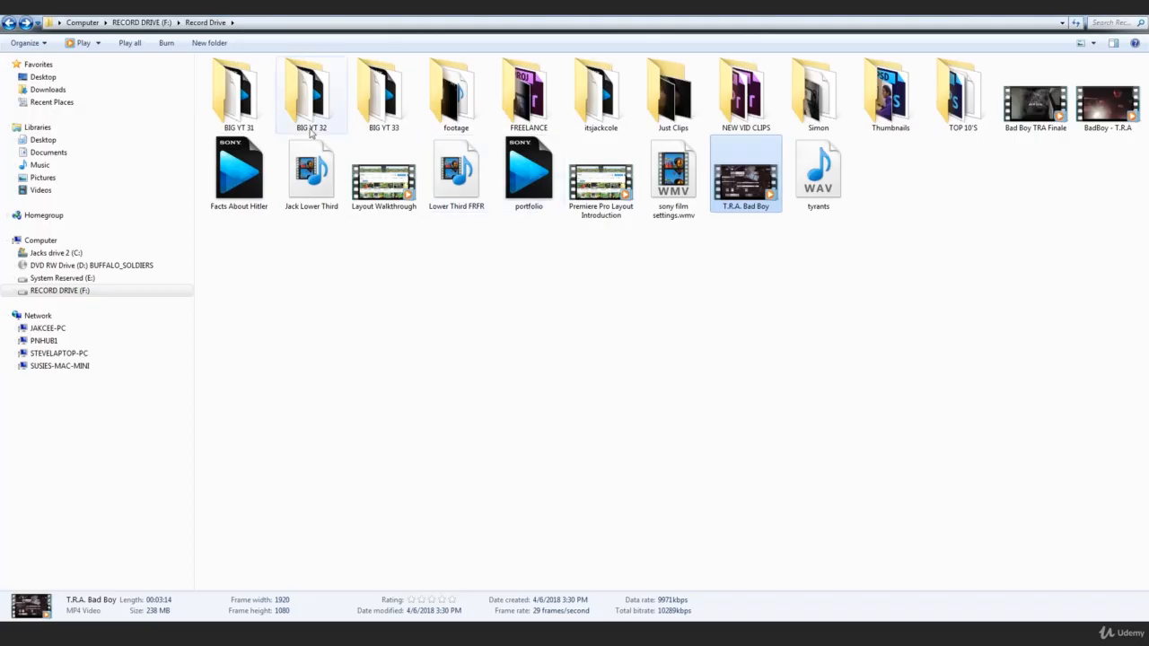
click(75, 80)
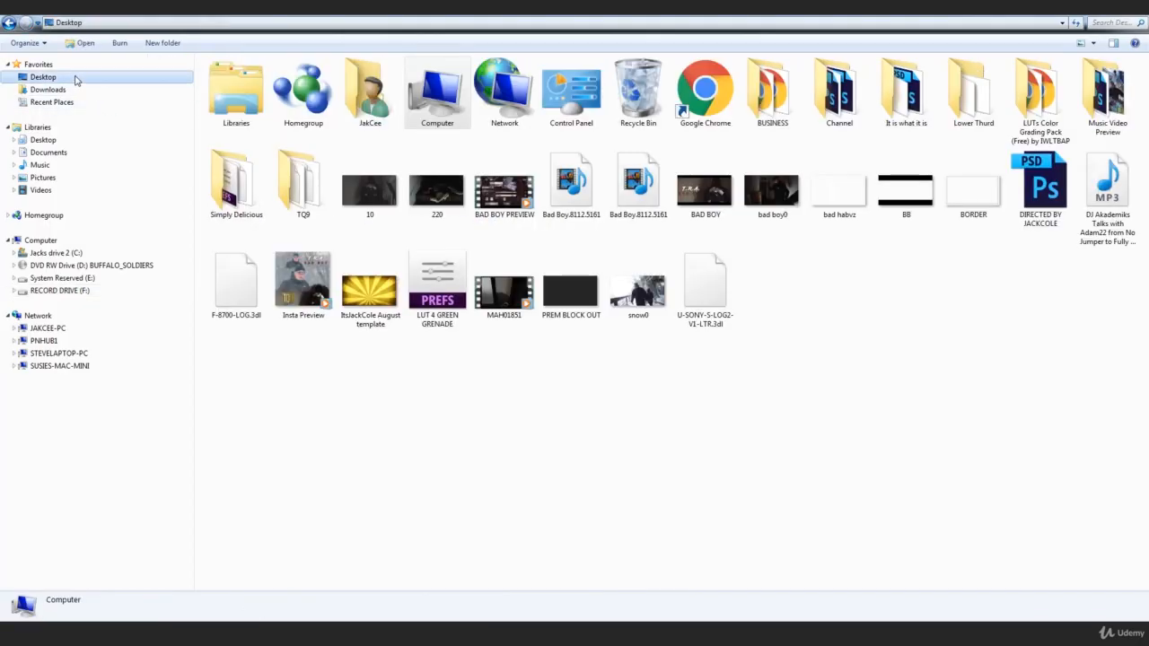
click(634, 368)
click(227, 199)
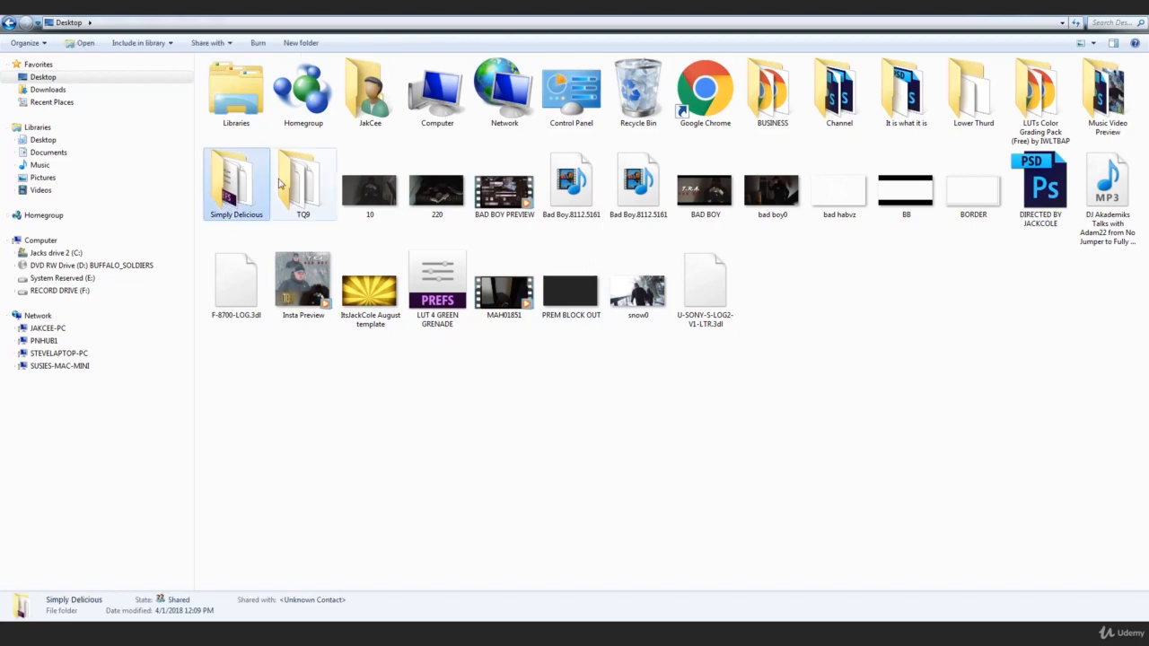
double_click(301, 184)
click(483, 280)
drag(483, 280, 186, 571)
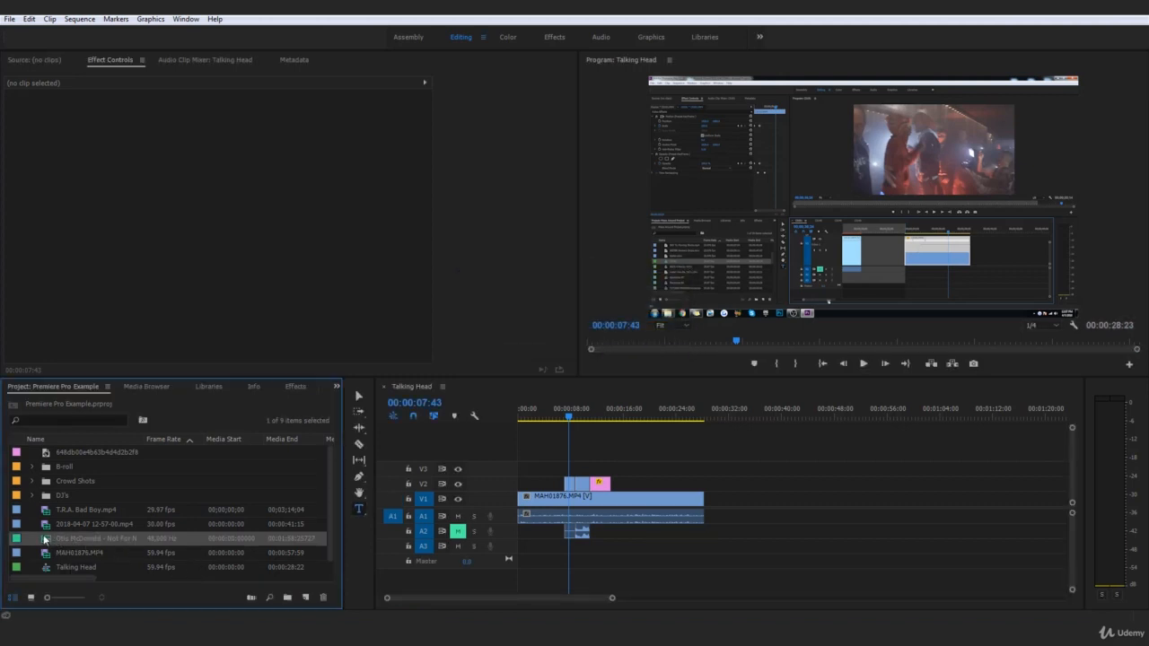
mouse_move(494, 556)
mouse_down()
mouse_move(525, 549)
mouse_move(513, 558)
mouse_up()
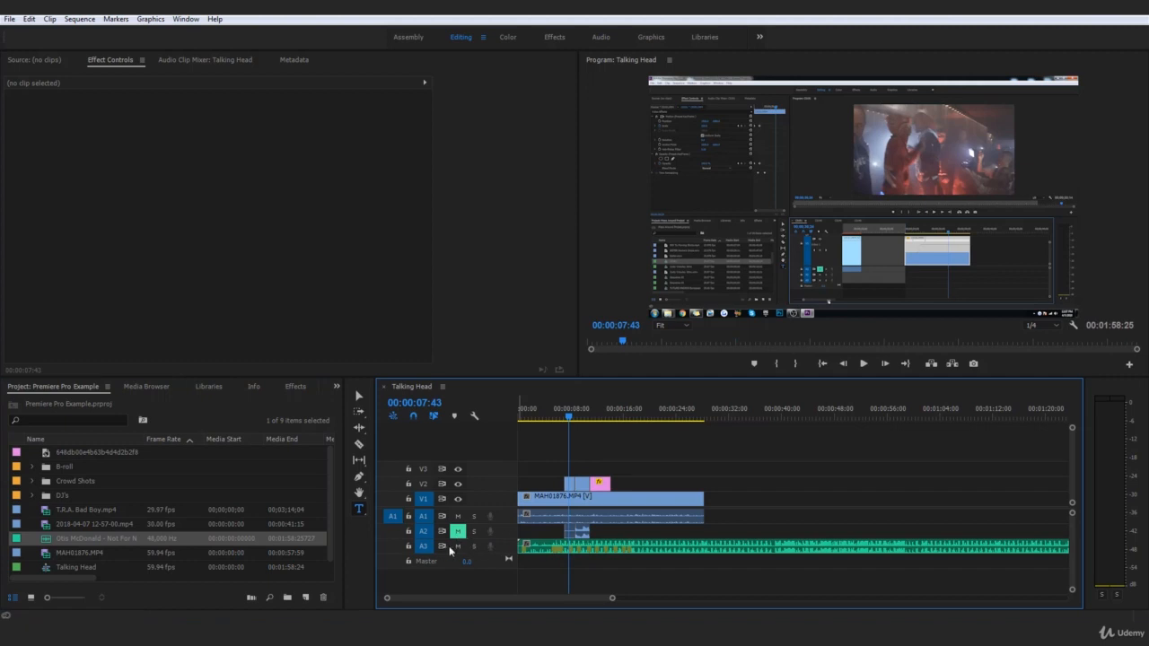
Step: Play a short stretch from 00:00:07:43 to hear how loud the A3 music is against the speech
click(548, 546)
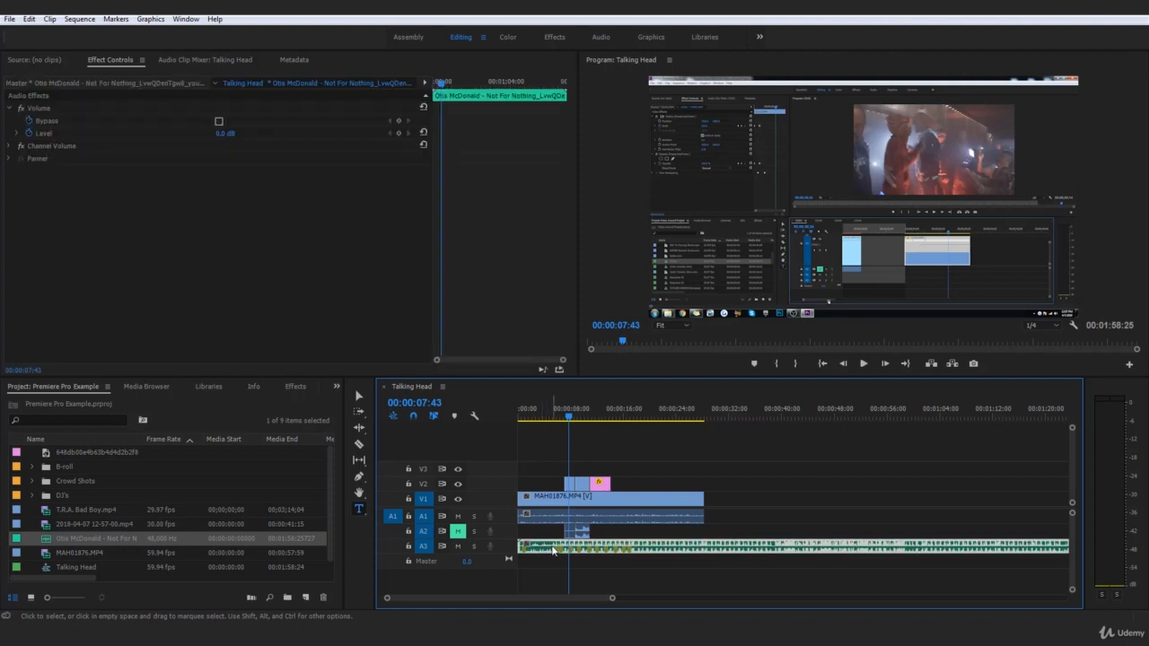
key(space)
key(space)
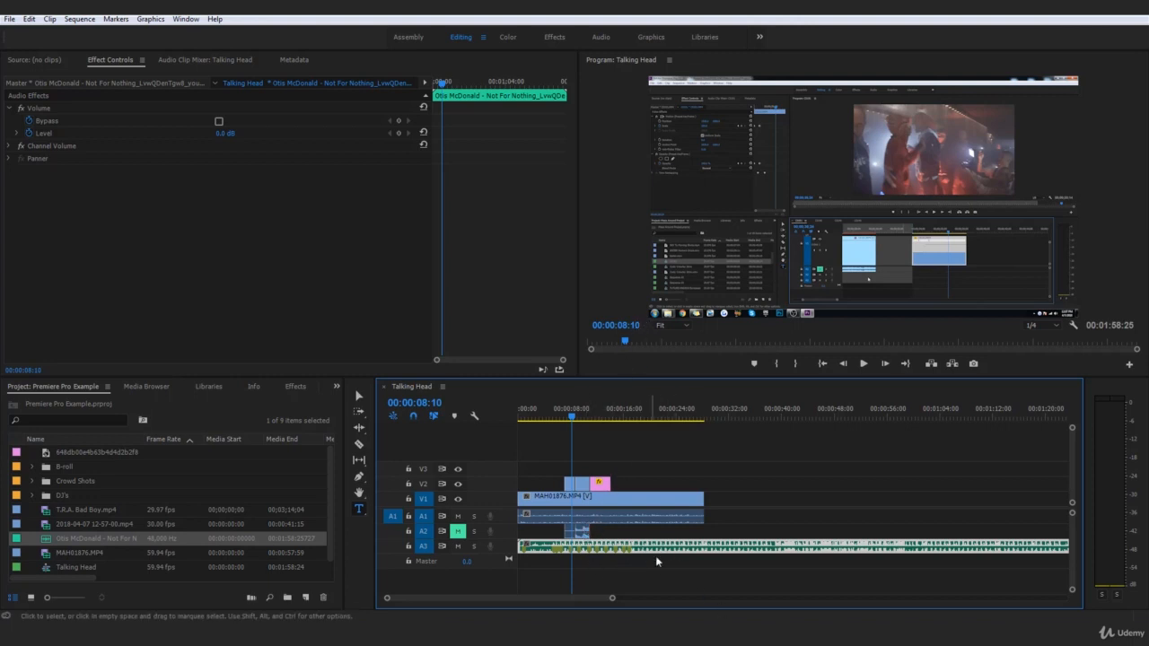
click(761, 504)
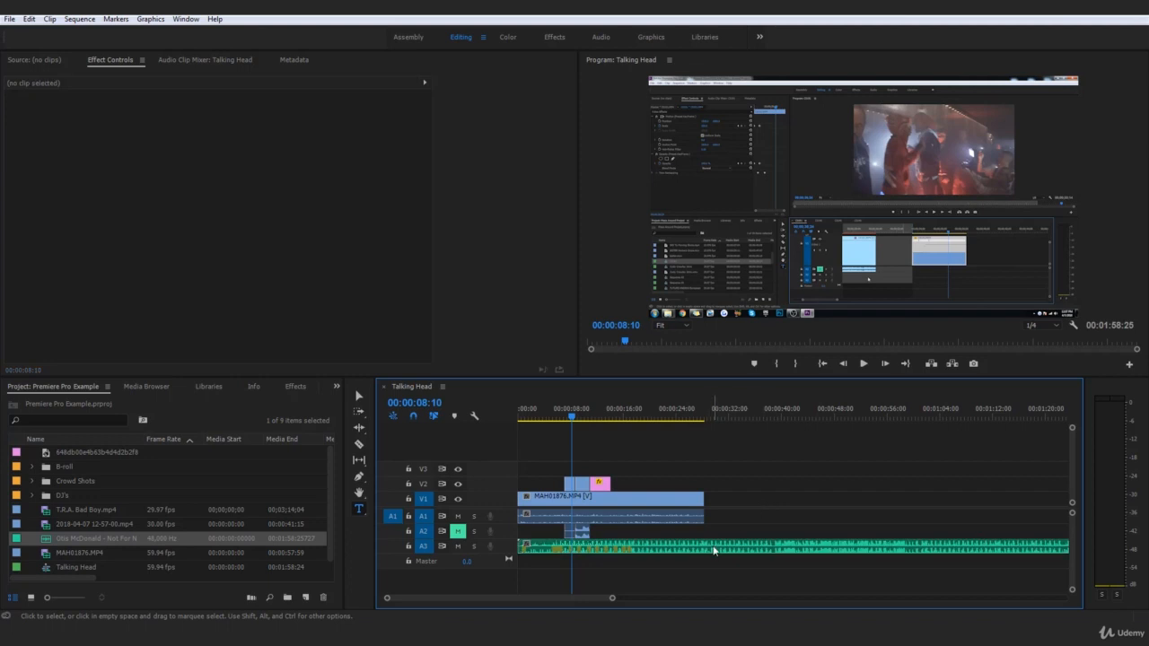
Step: Inspect the effect settings of the A3 music clip and of MAH01876.MP4
click(715, 547)
click(105, 60)
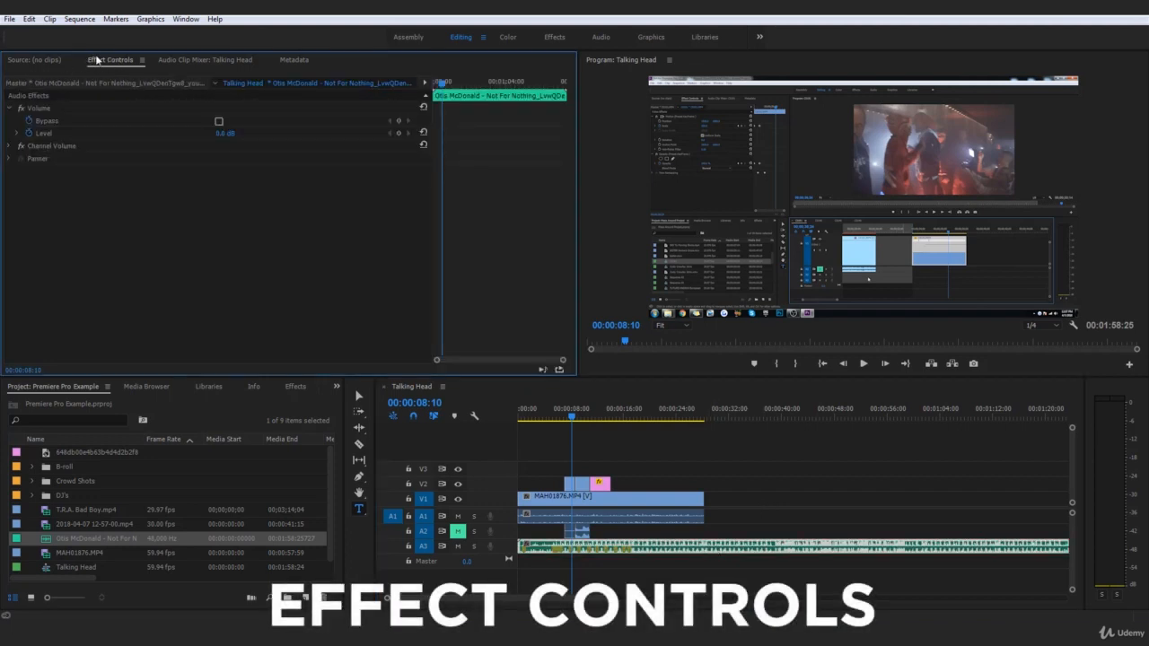
click(745, 527)
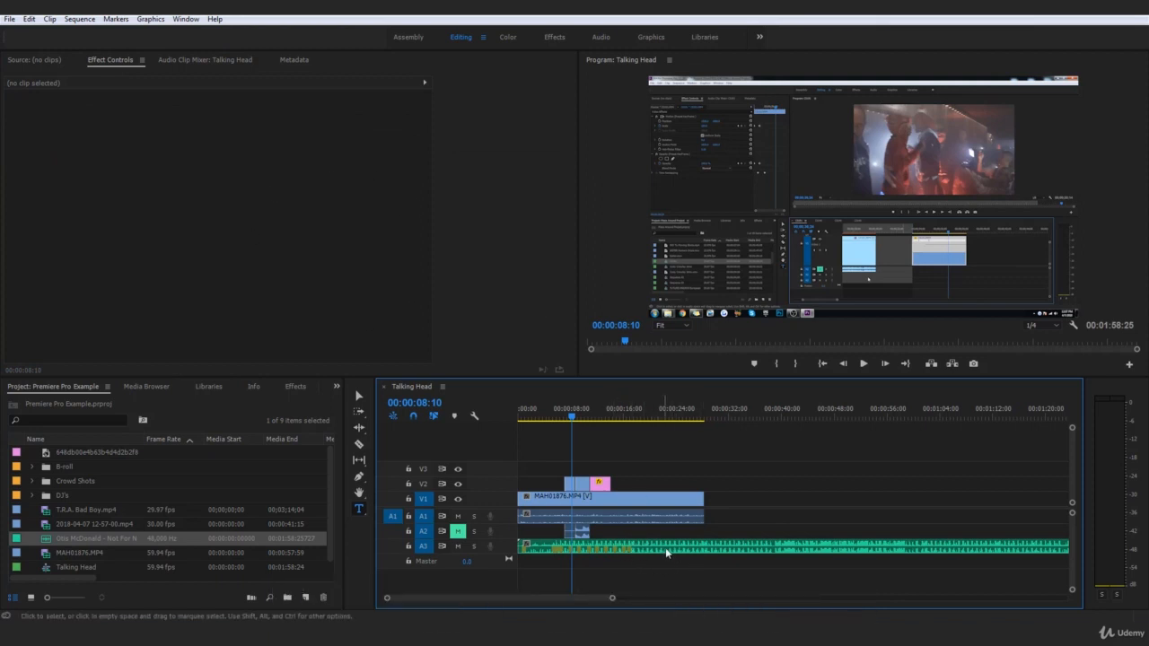
click(620, 503)
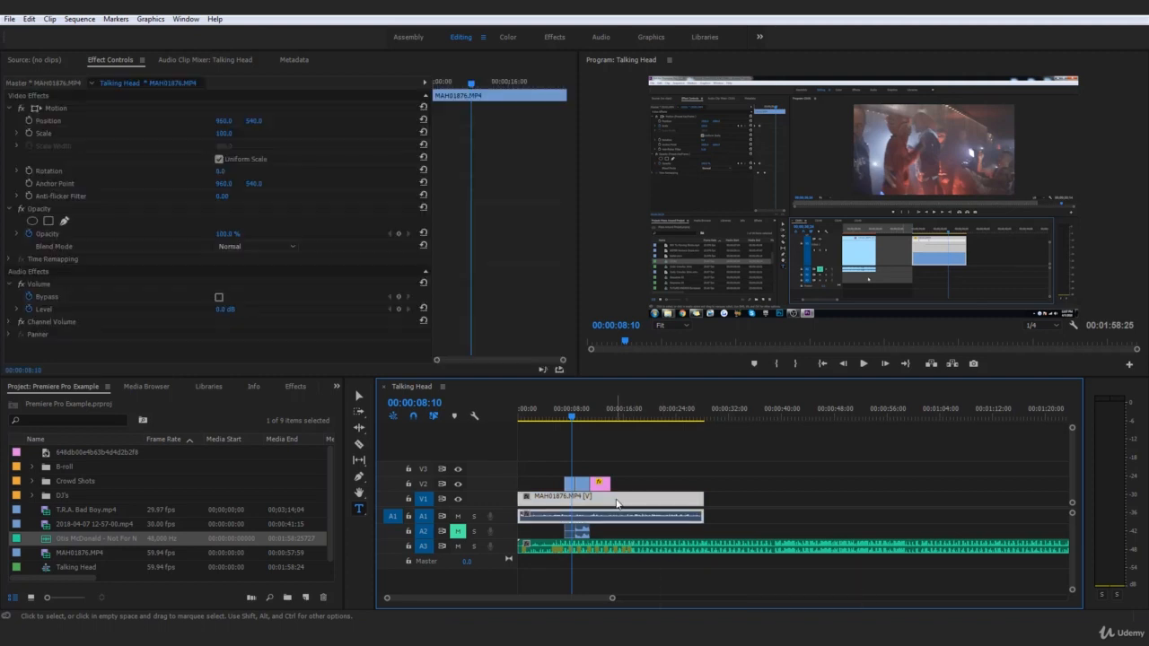
click(750, 502)
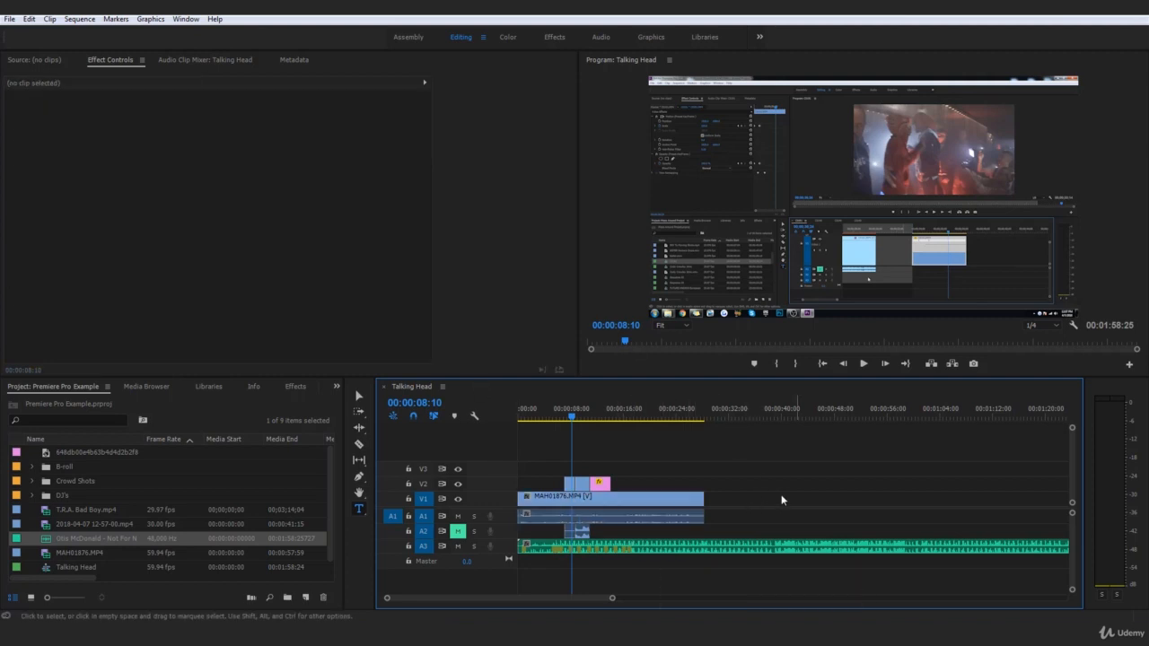
Step: Turn off keyframing for the A3 music clip's volume Level and set the Level to -20 dB
click(723, 551)
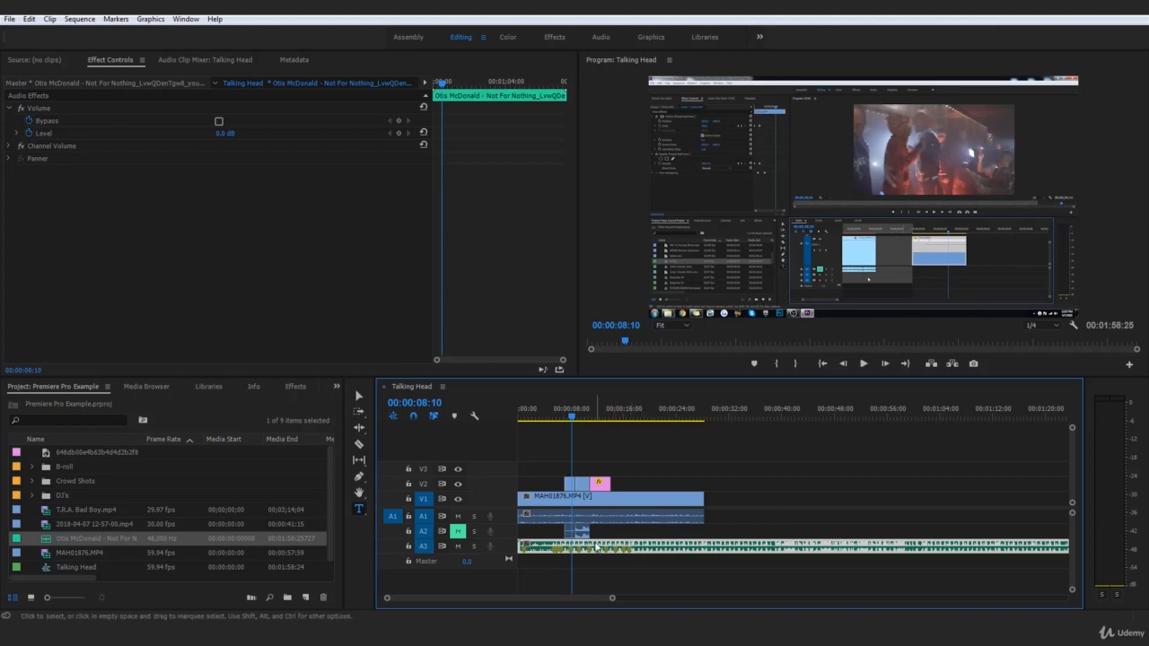
click(30, 133)
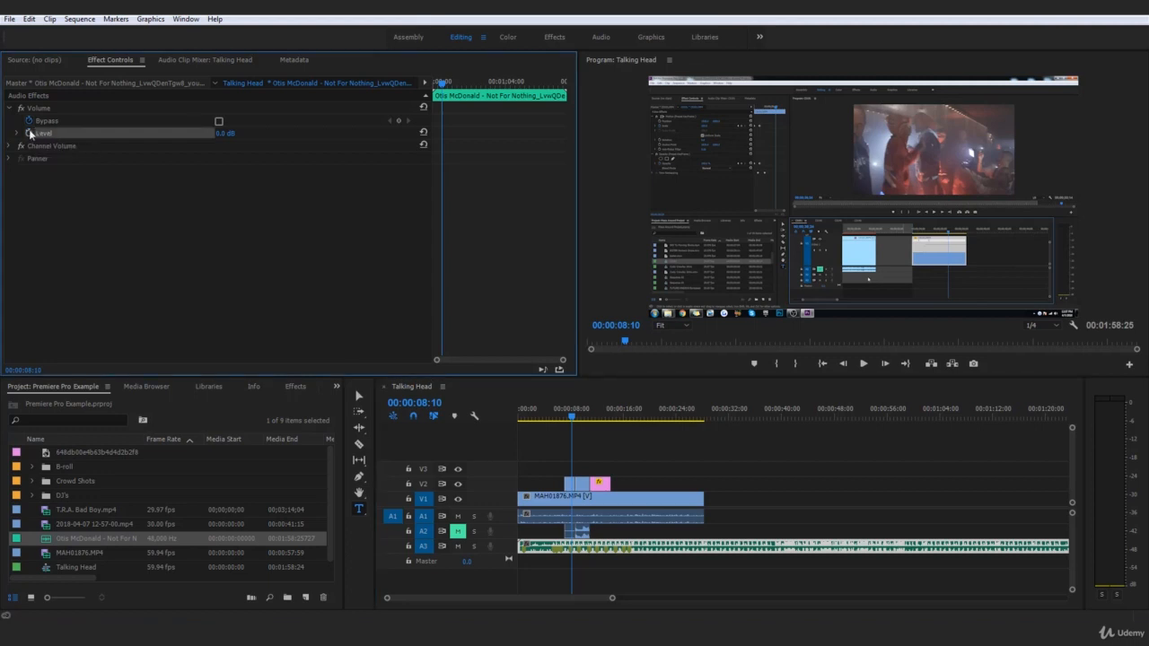
click(228, 134)
text(-20)
key(Return)
click(294, 203)
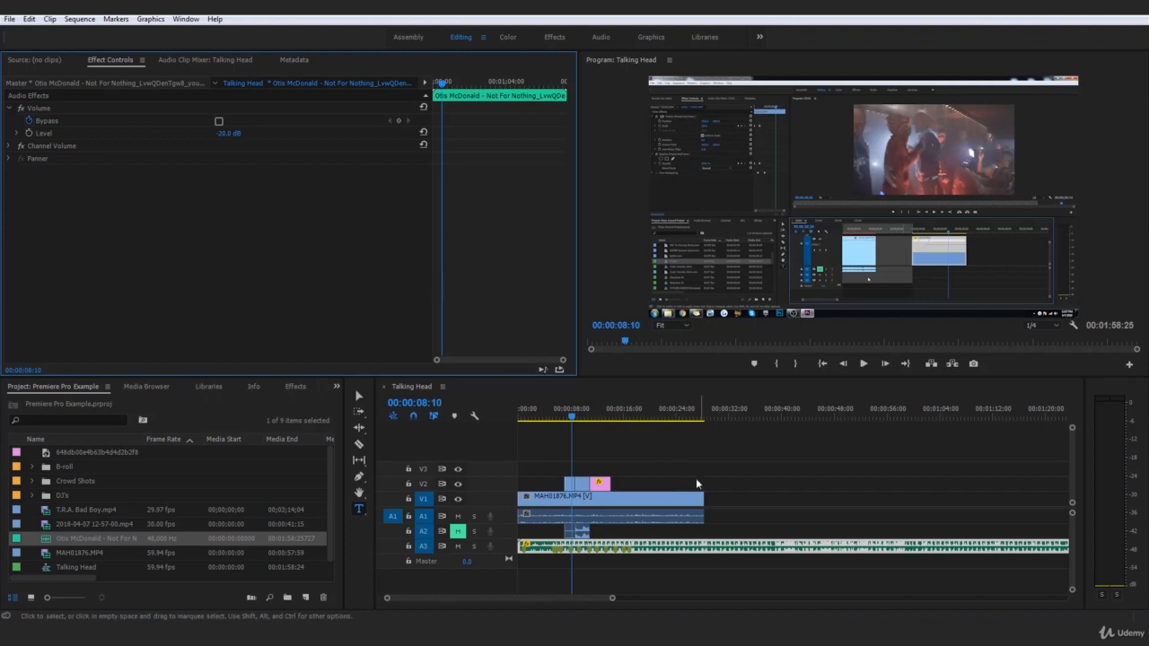
Step: Trim the end of the A3 music clip to match the end of MAH01876.MP4
drag(607, 603, 696, 602)
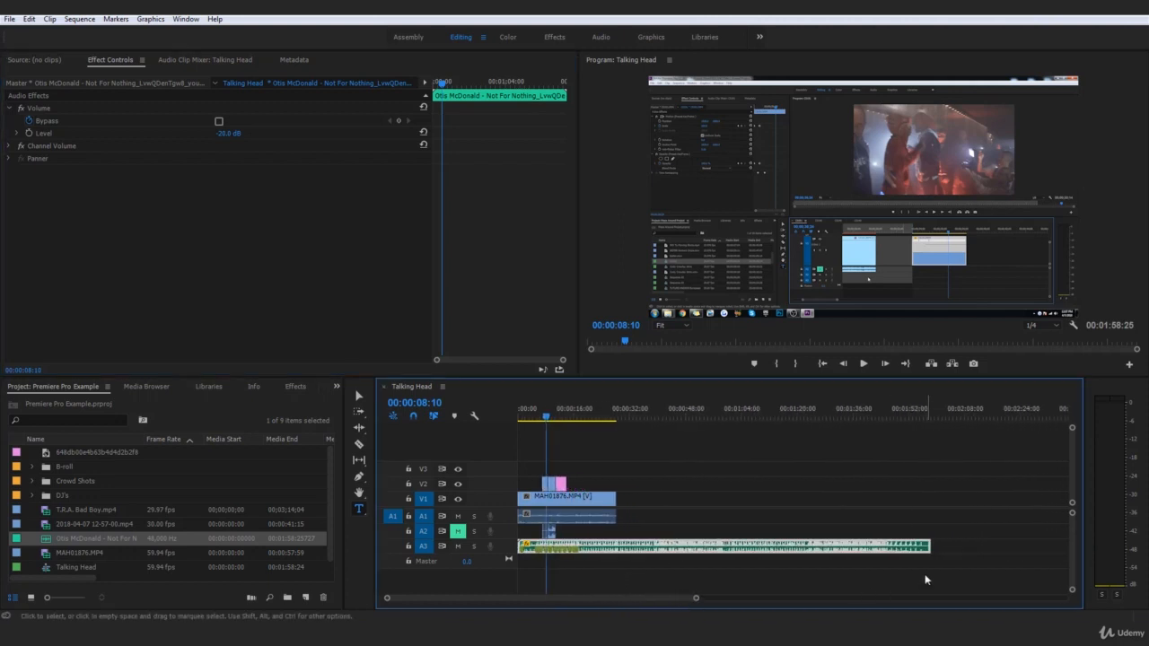
drag(930, 545, 617, 538)
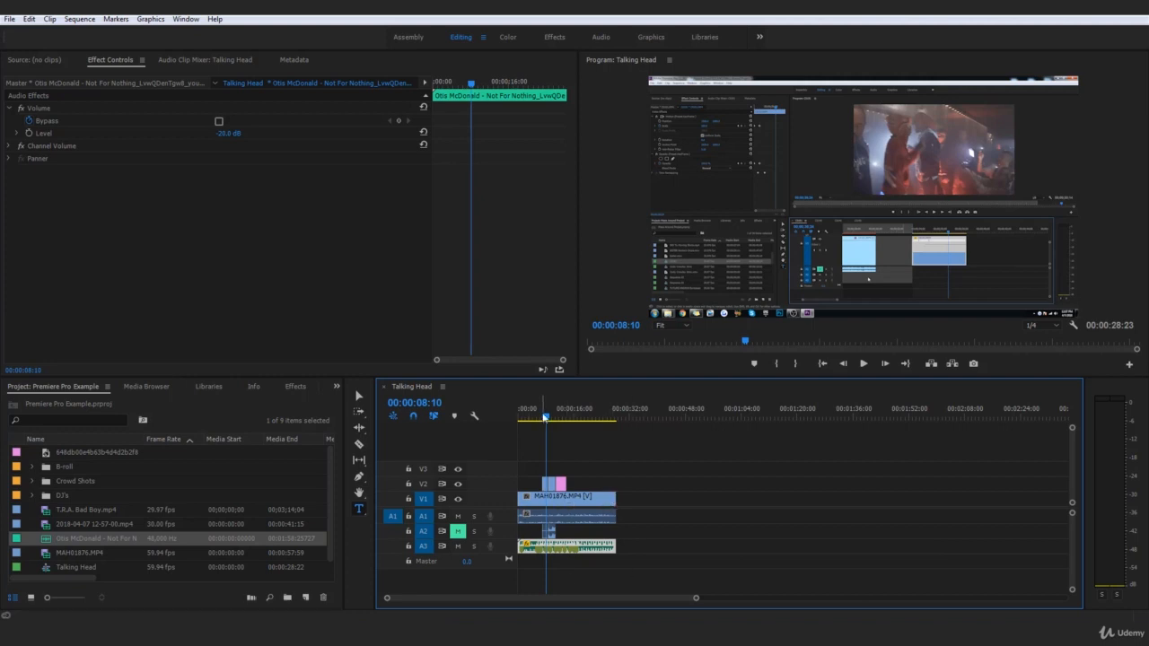
Step: Play the sequence from the beginning to 00:00:20:11 to check the music balance, and select the A3 music clip to view its volume Level
drag(545, 417, 500, 417)
click(740, 465)
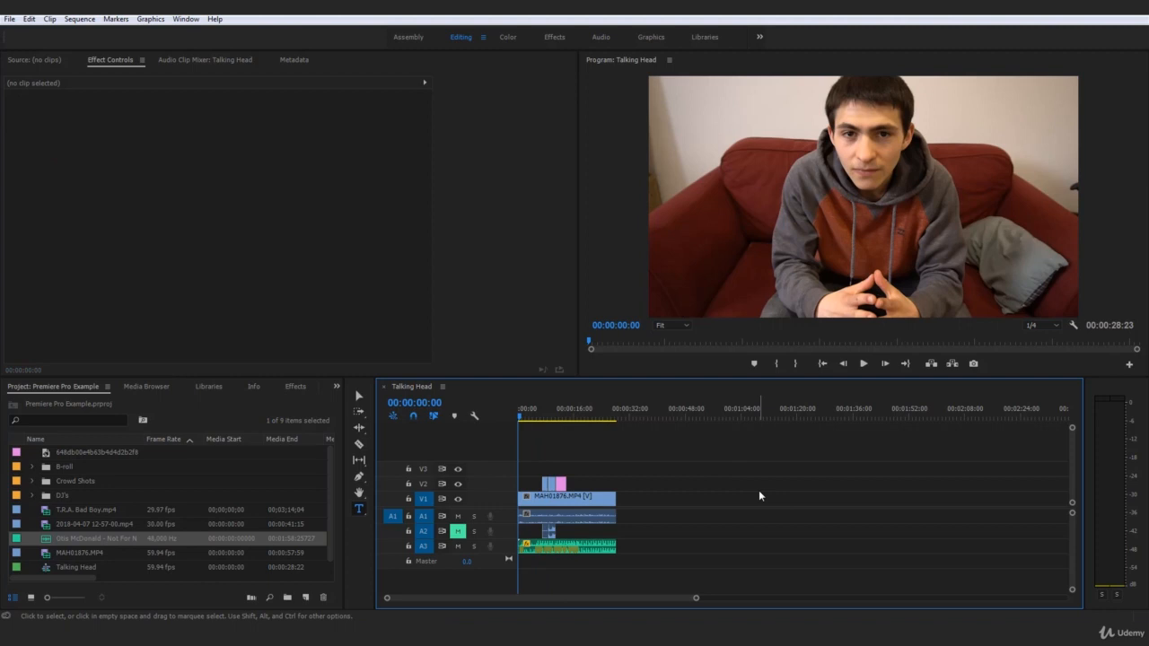
key(space)
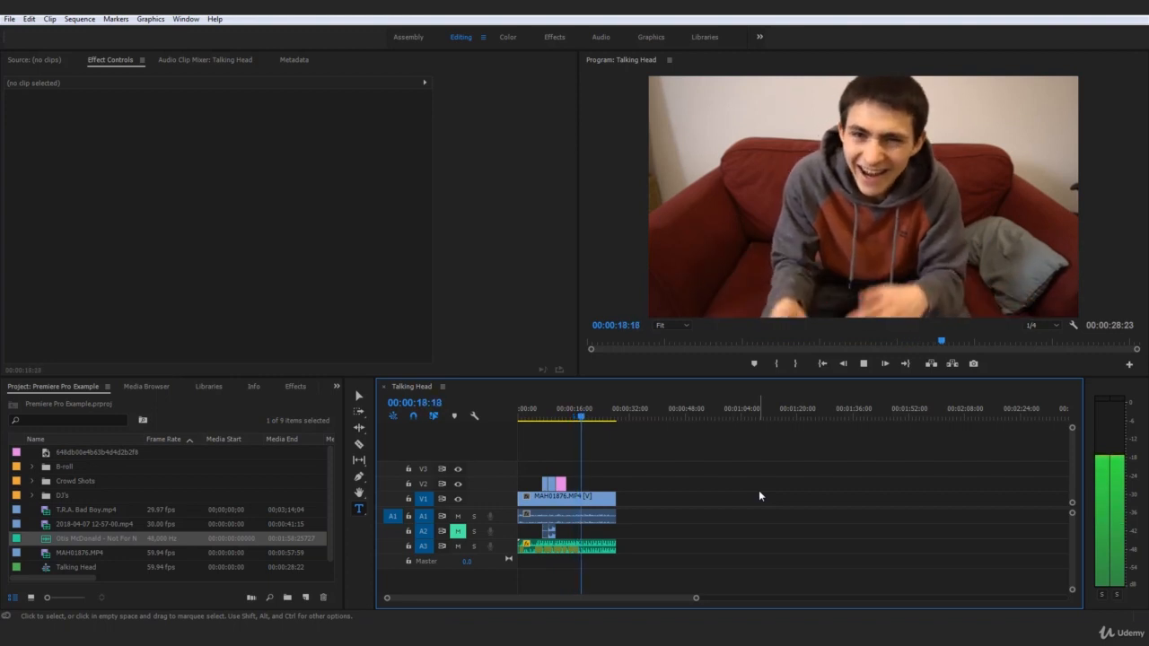
key(space)
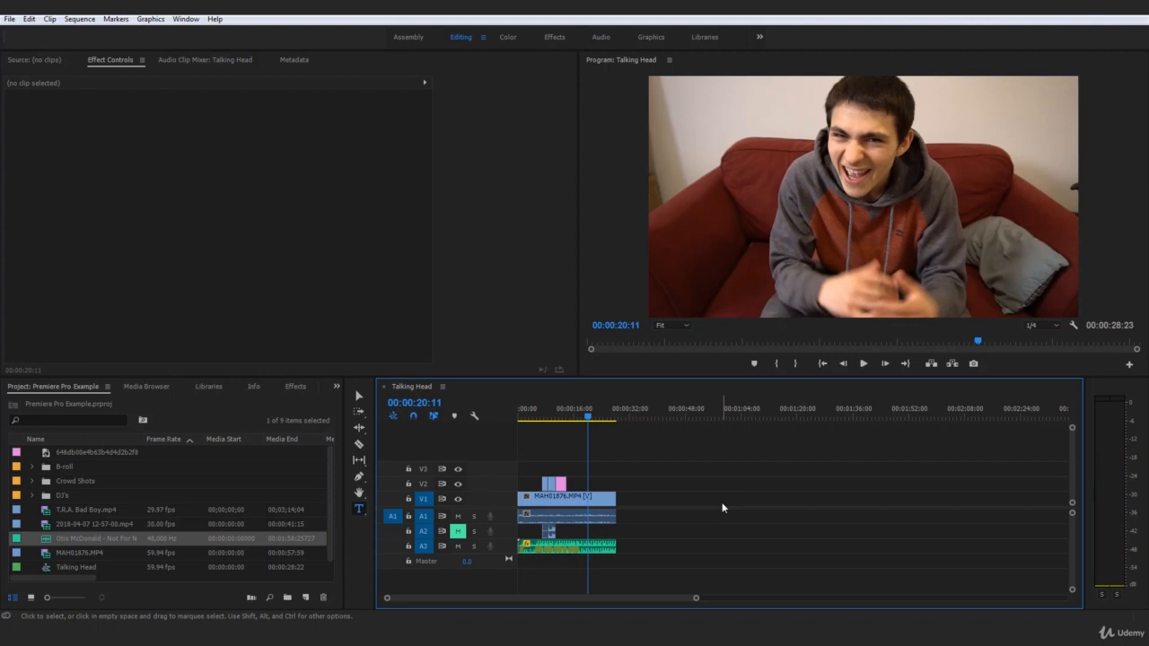
click(605, 546)
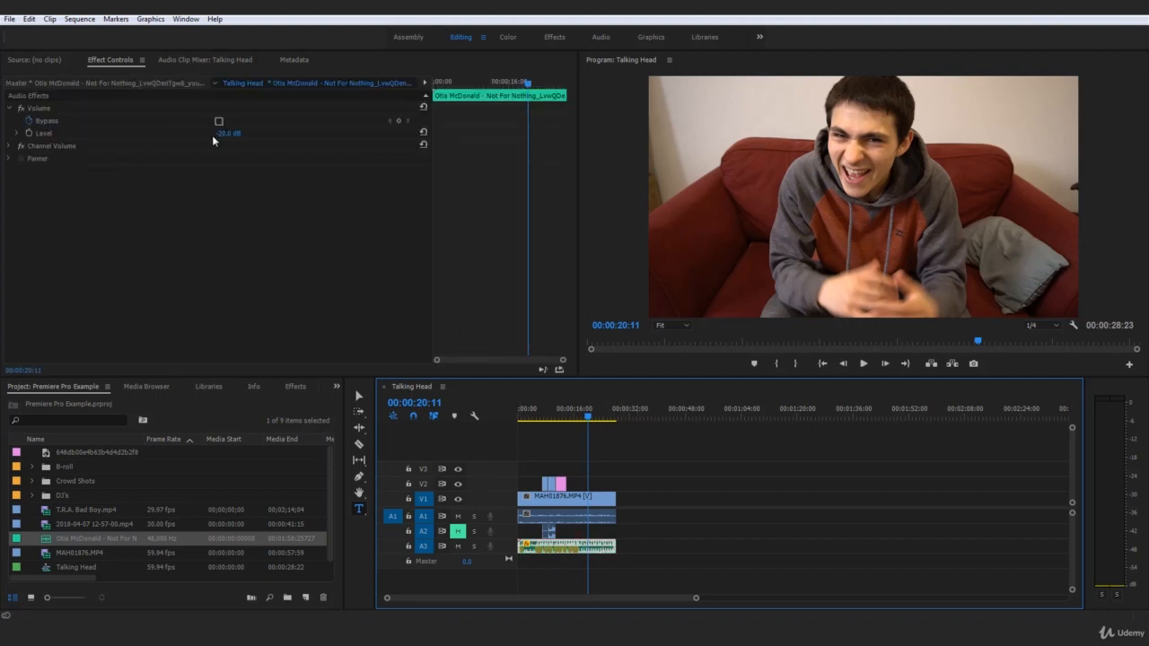